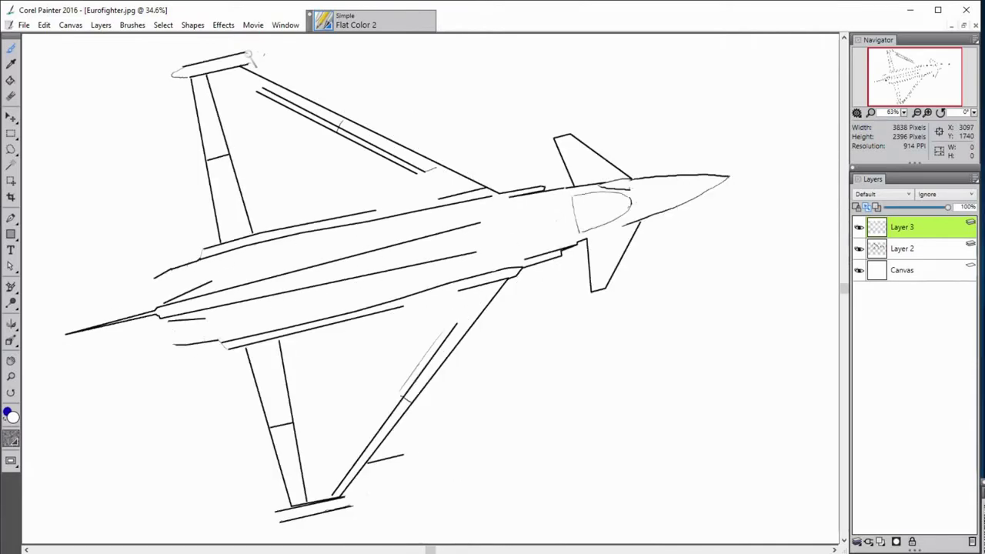
Trace straight thick grey edges along the wing strut, canard and nose tip
mouse_move(251, 341)
mouse_down()
mouse_move(296, 510)
mouse_move(339, 499)
mouse_move(502, 282)
mouse_up()
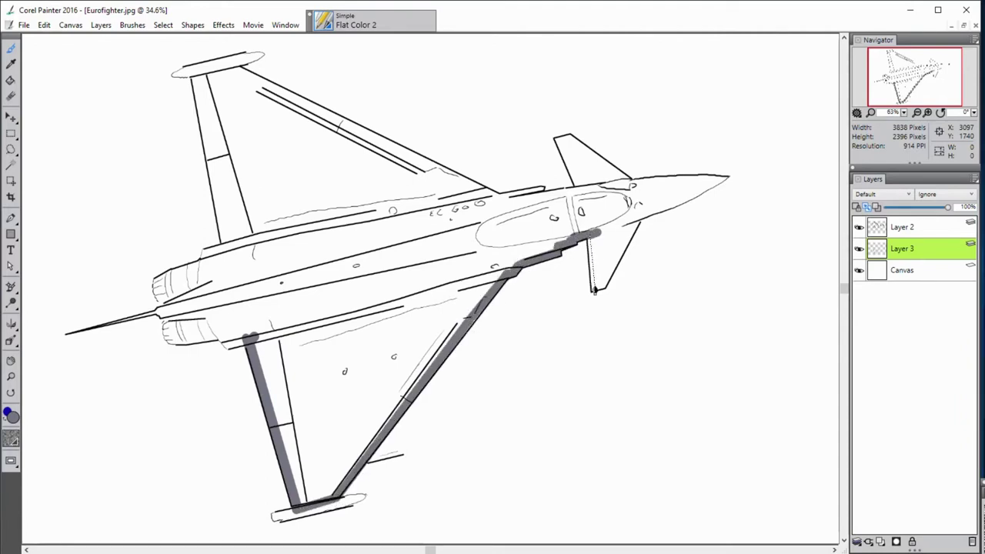
click(594, 291)
click(639, 219)
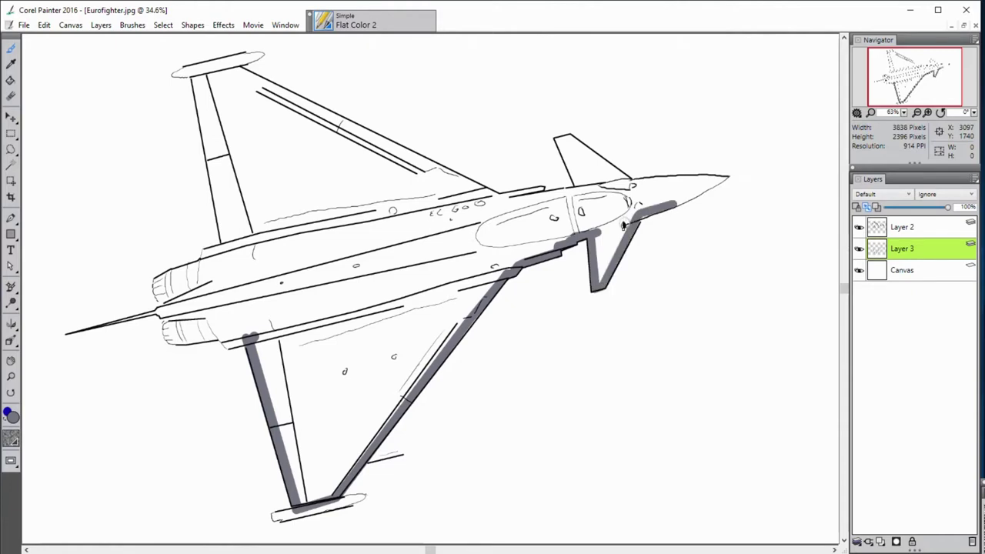
click(622, 183)
click(645, 183)
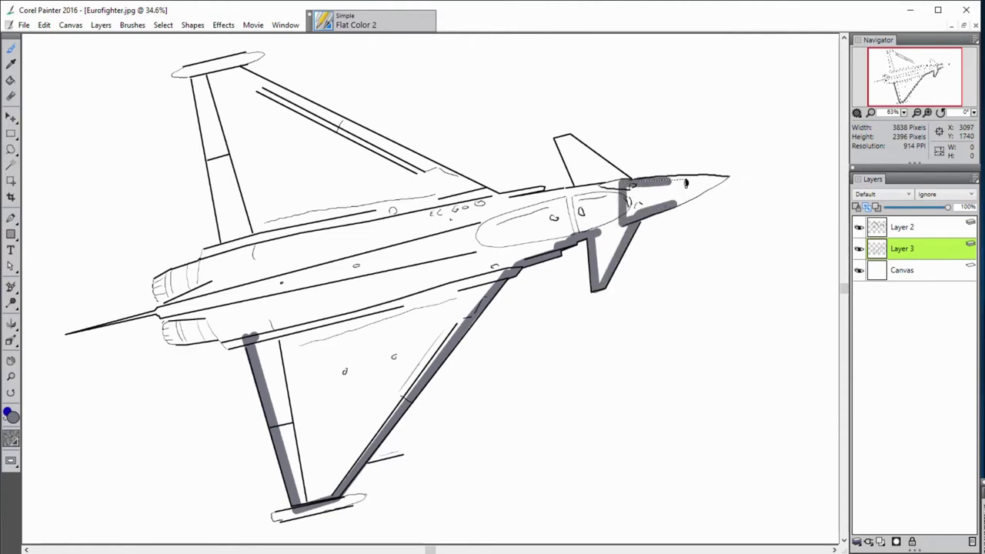
click(668, 205)
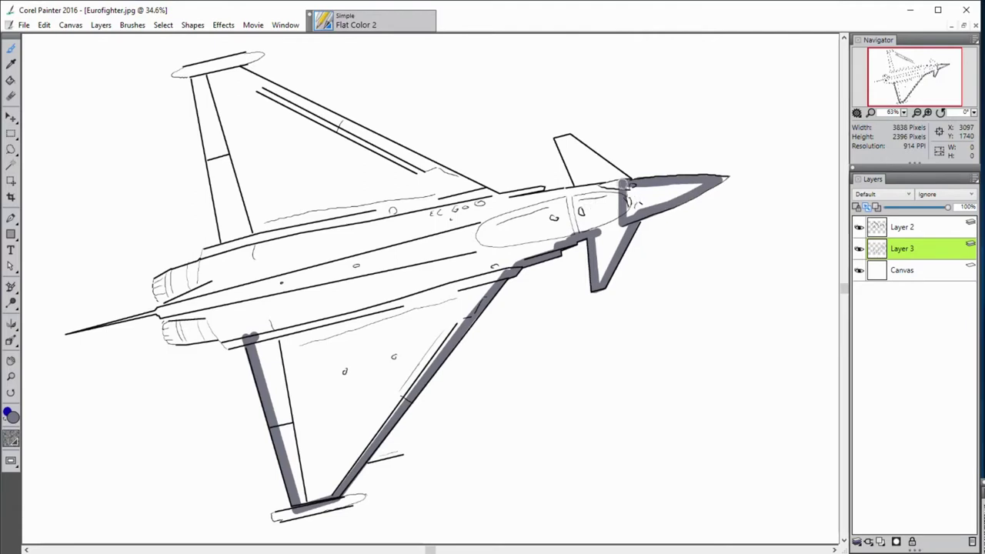
click(620, 184)
click(535, 193)
Trace grey edges along the fuselage top, the upper wing's edges and the nacelle top
drag(536, 192, 497, 199)
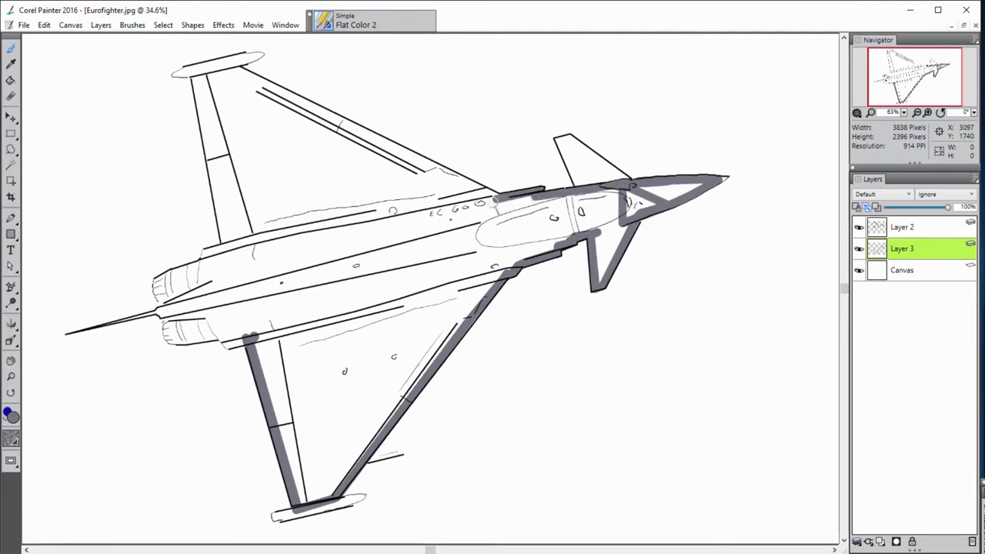
click(239, 71)
click(196, 74)
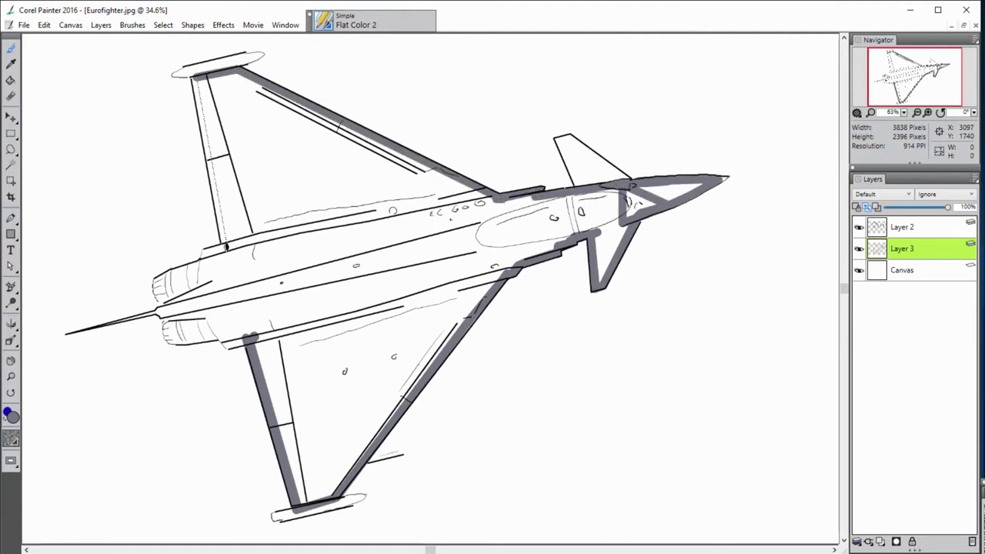
click(227, 251)
click(224, 248)
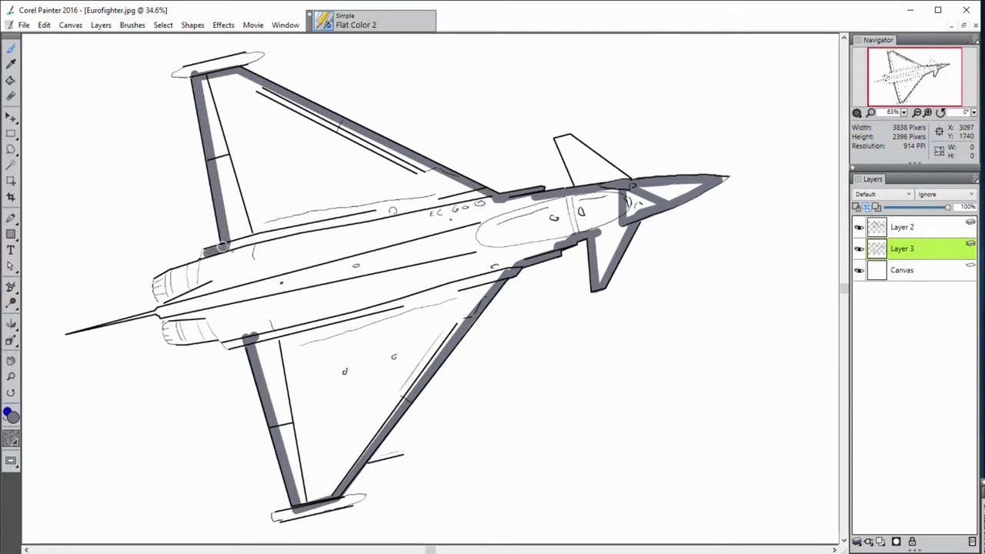
click(169, 274)
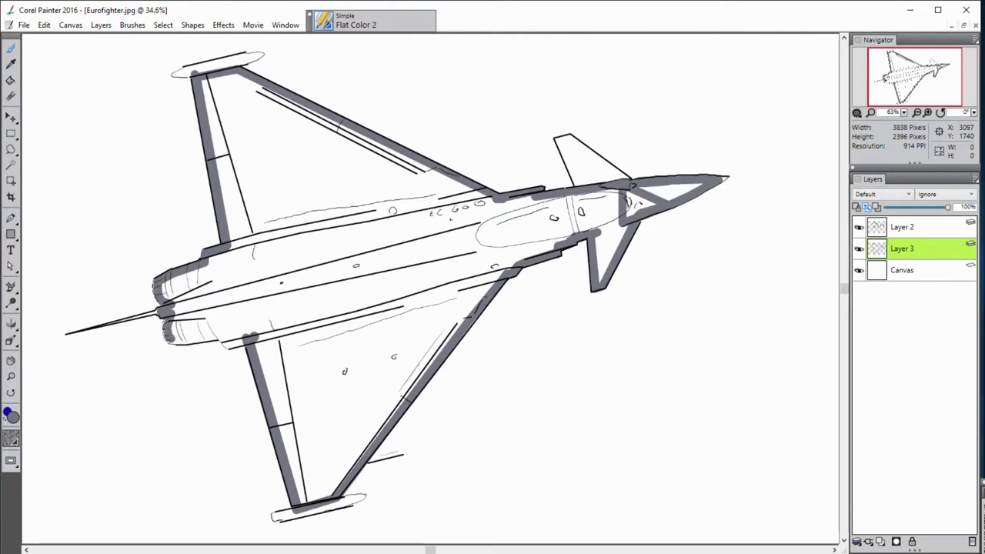
Trace grey lines along the fuselage underside and thicken the tail fin outline
drag(223, 342, 251, 343)
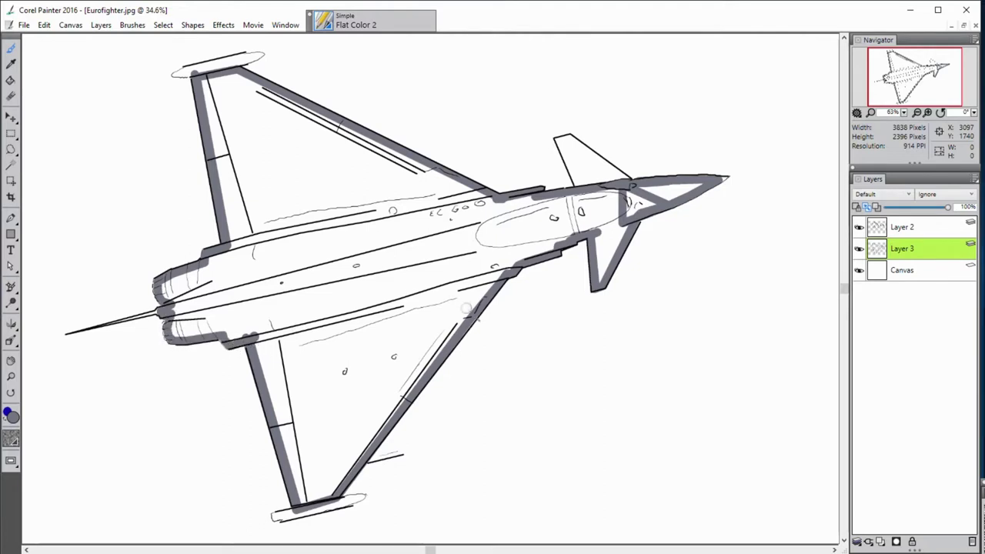
shift+click(600, 185)
mouse_move(576, 185)
mouse_down()
mouse_move(556, 137)
mouse_move(632, 181)
mouse_up()
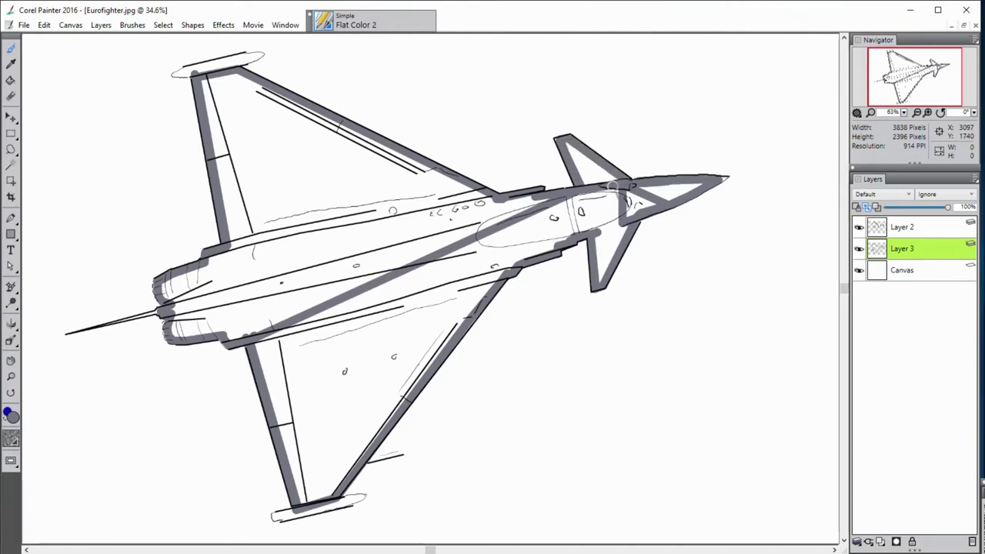
Fill the fuselage underside, tail fin, nose, cockpit and lower wing with flat grey
drag(331, 373, 477, 242)
drag(308, 343, 581, 199)
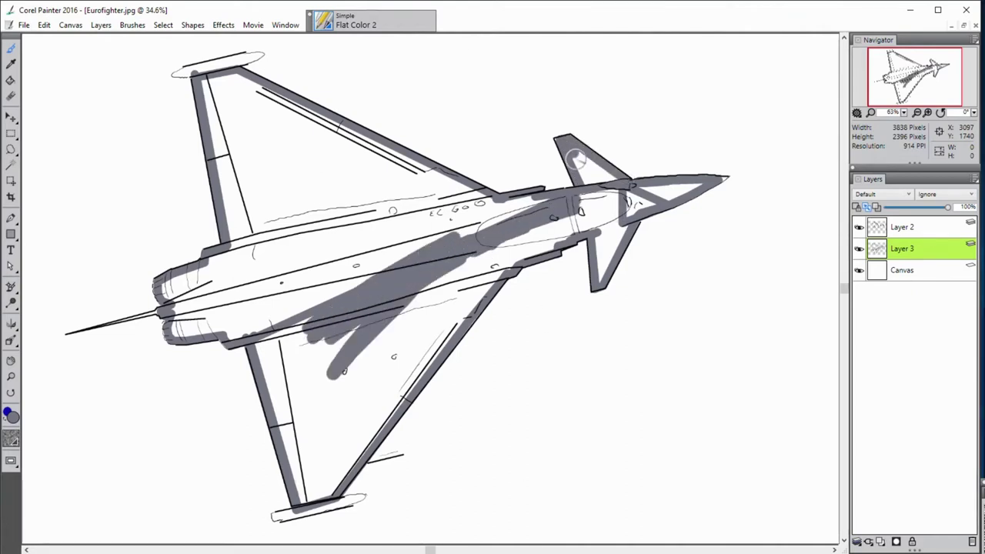
mouse_move(568, 145)
mouse_down()
mouse_move(631, 212)
mouse_move(724, 179)
mouse_move(564, 209)
mouse_move(439, 277)
mouse_up()
drag(508, 201, 277, 262)
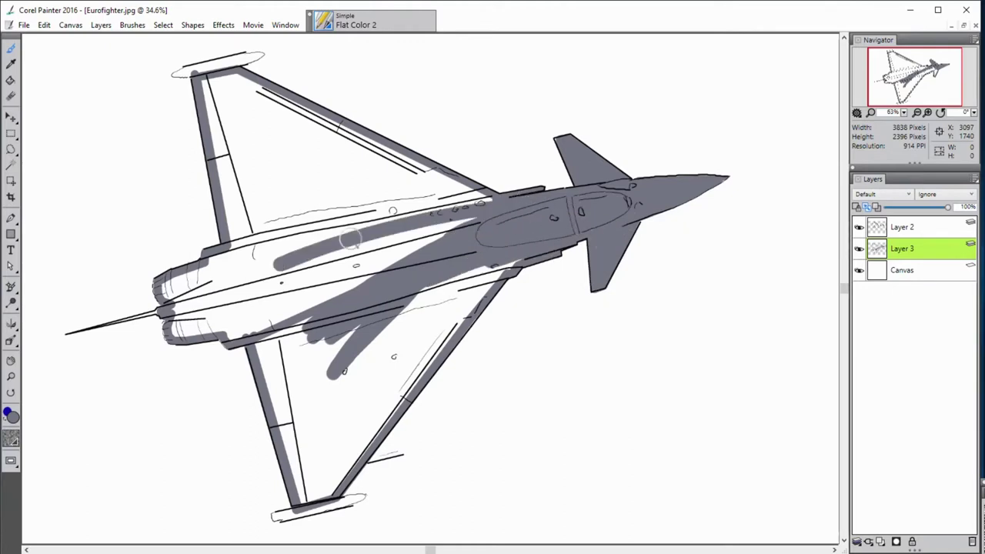
drag(477, 223, 308, 297)
drag(523, 254, 392, 323)
drag(496, 265, 324, 500)
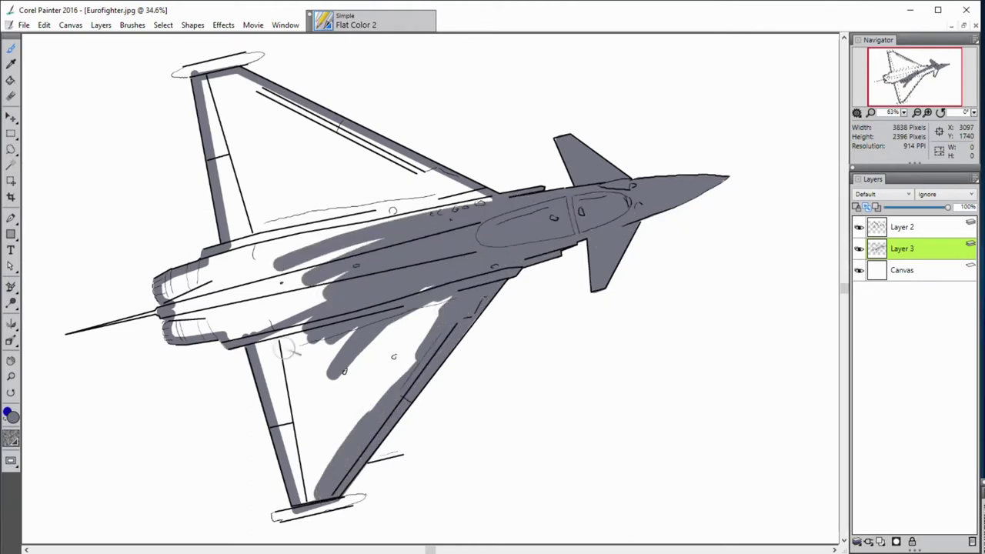
drag(301, 323, 262, 462)
mouse_move(281, 400)
mouse_down()
mouse_move(327, 448)
mouse_move(326, 351)
mouse_move(442, 286)
mouse_move(320, 433)
mouse_move(346, 408)
mouse_up()
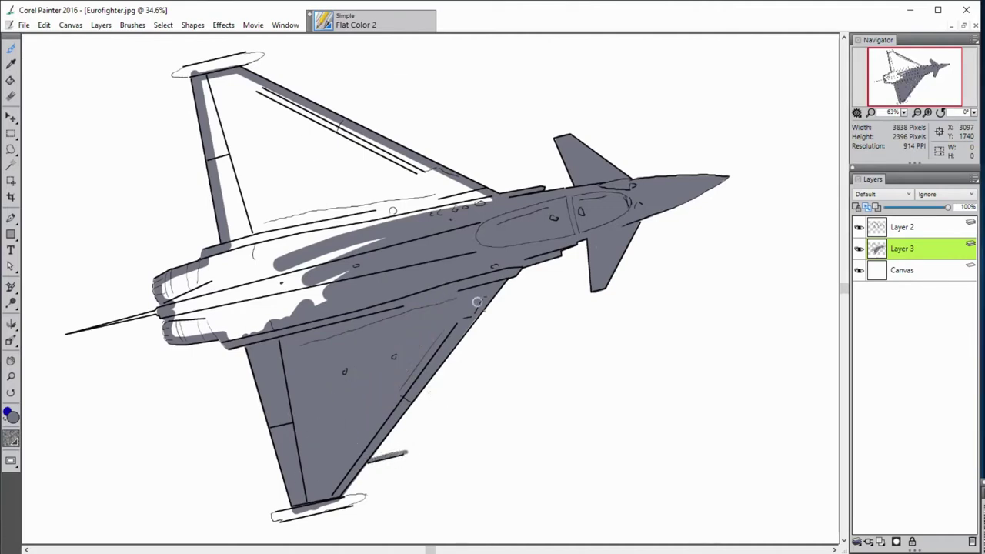
Paint grey across the upper wing, fuselage, wing root and engine intakes
drag(277, 83, 320, 73)
drag(225, 102, 257, 254)
mouse_move(239, 123)
mouse_down()
mouse_move(231, 213)
mouse_move(308, 298)
mouse_up()
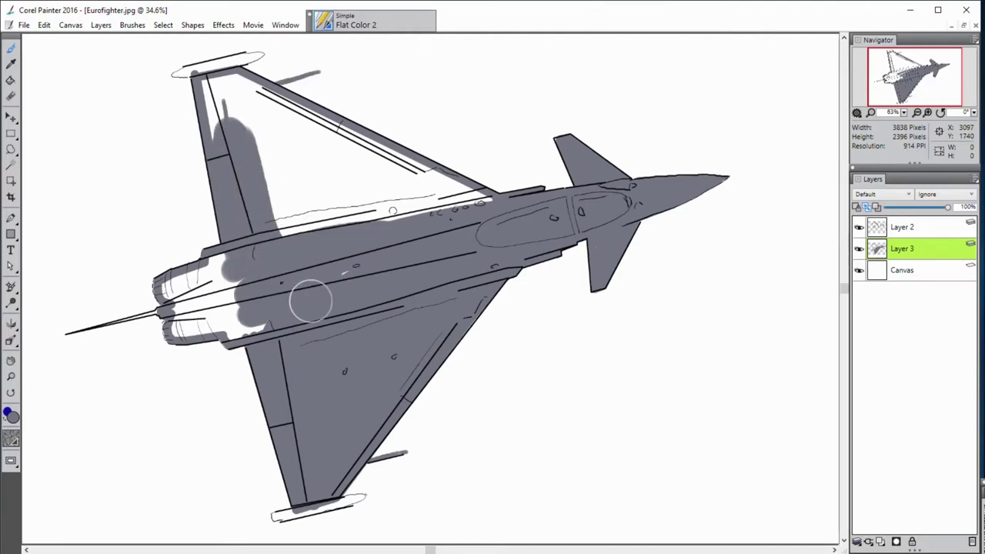
drag(188, 319, 231, 285)
mouse_move(308, 146)
mouse_down()
mouse_move(304, 209)
mouse_move(384, 199)
mouse_up()
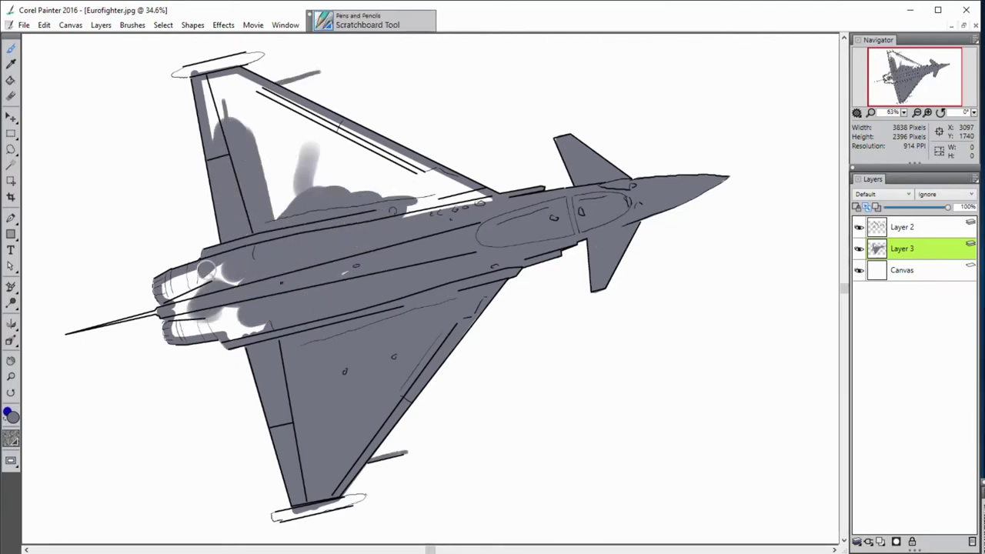
mouse_move(208, 274)
mouse_down()
mouse_move(166, 308)
mouse_move(254, 339)
mouse_up()
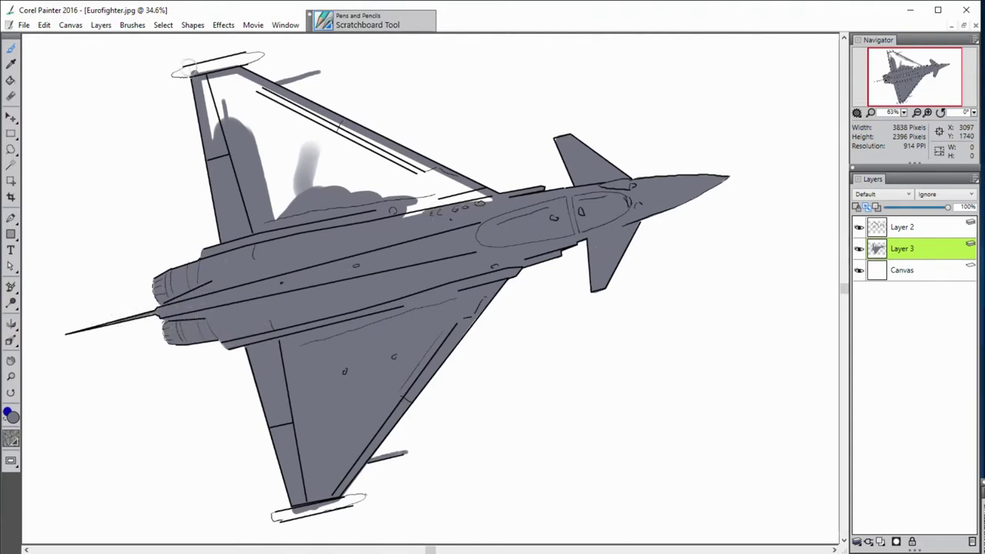
Fill both wingtip pods and the remaining white wing areas grey with a smaller brush, then hide Layer 2
drag(177, 74, 235, 59)
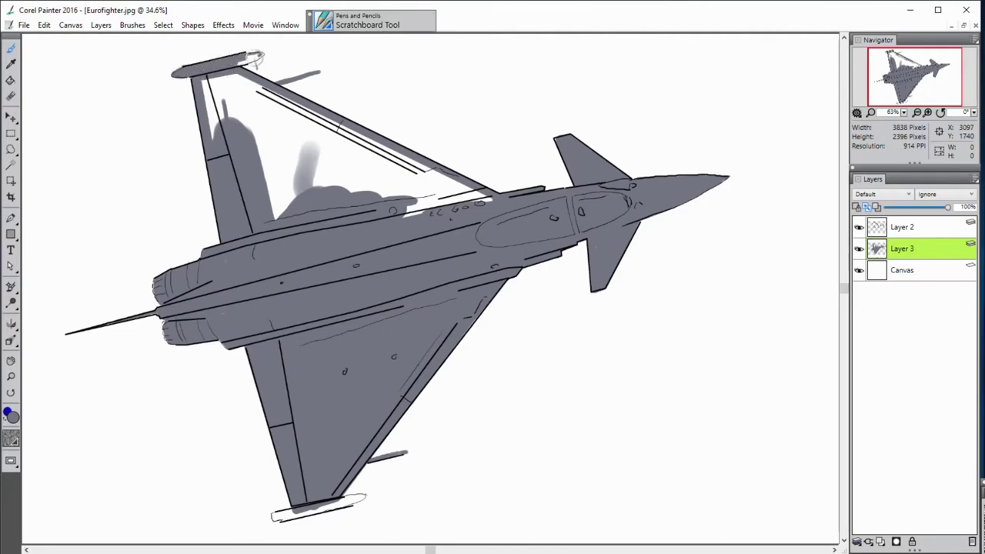
mouse_move(305, 486)
mouse_down()
mouse_move(300, 511)
mouse_move(352, 499)
mouse_move(342, 501)
mouse_up()
drag(223, 74, 221, 143)
drag(330, 209, 346, 210)
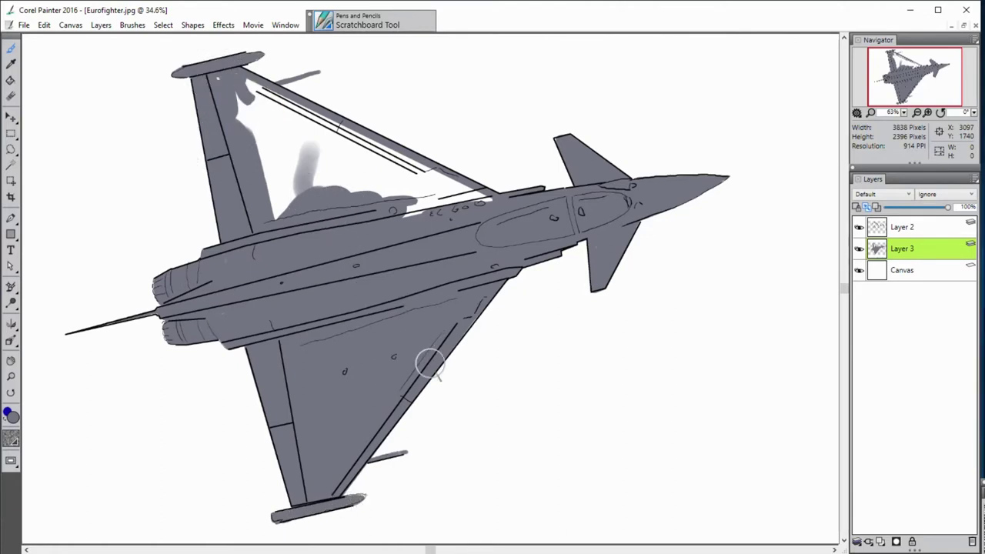
drag(238, 89, 420, 173)
mouse_move(254, 100)
mouse_down()
mouse_move(397, 209)
mouse_move(238, 88)
mouse_move(246, 114)
mouse_move(356, 167)
mouse_up()
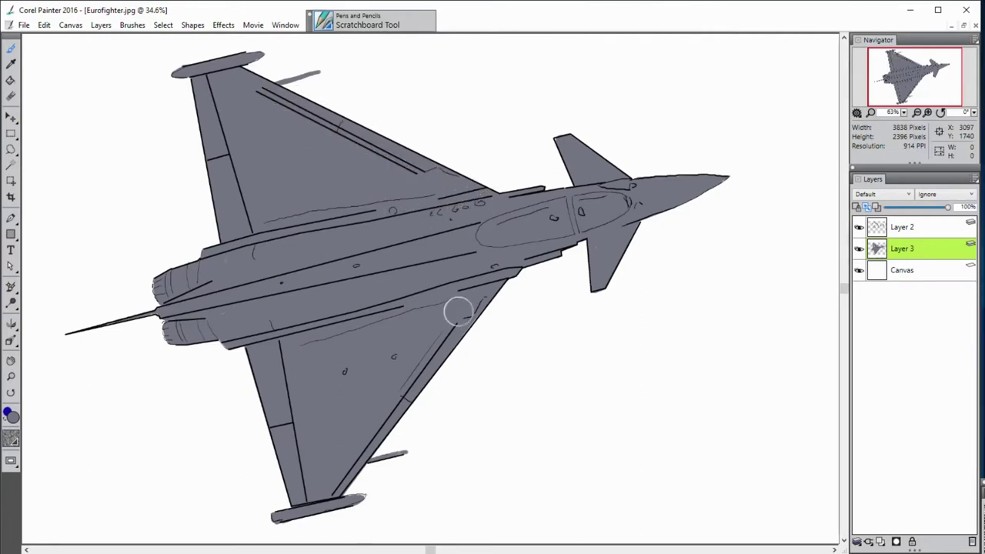
click(859, 227)
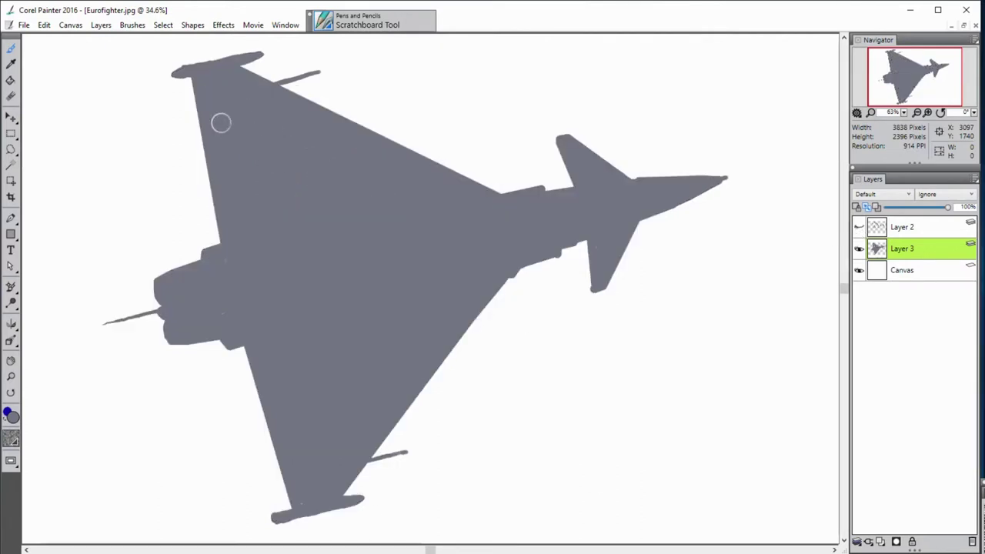
Fill the wing-top notch, erase a straight lower wingtip pod edge, and redraw the probe straight
drag(209, 64, 238, 61)
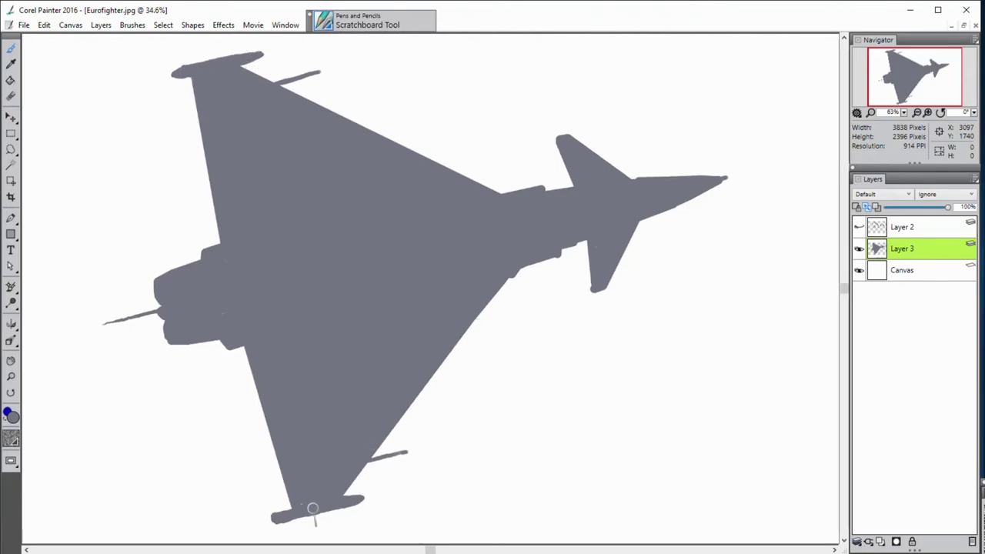
key(n)
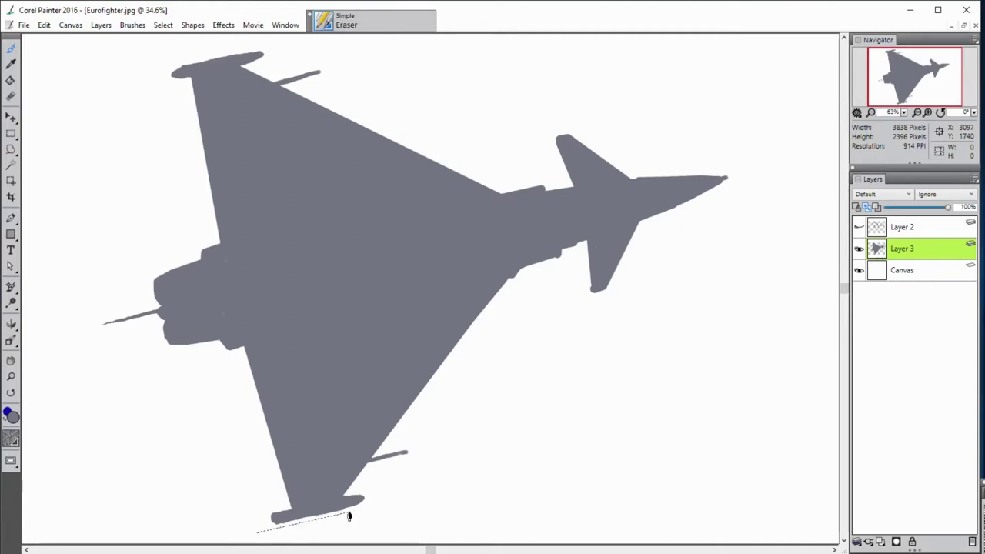
shift+click(261, 532)
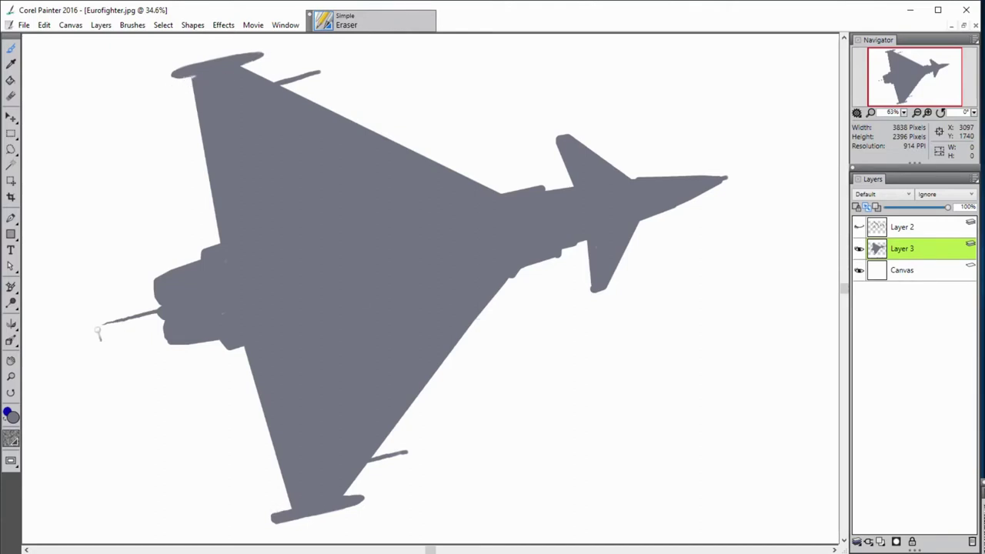
click(154, 317)
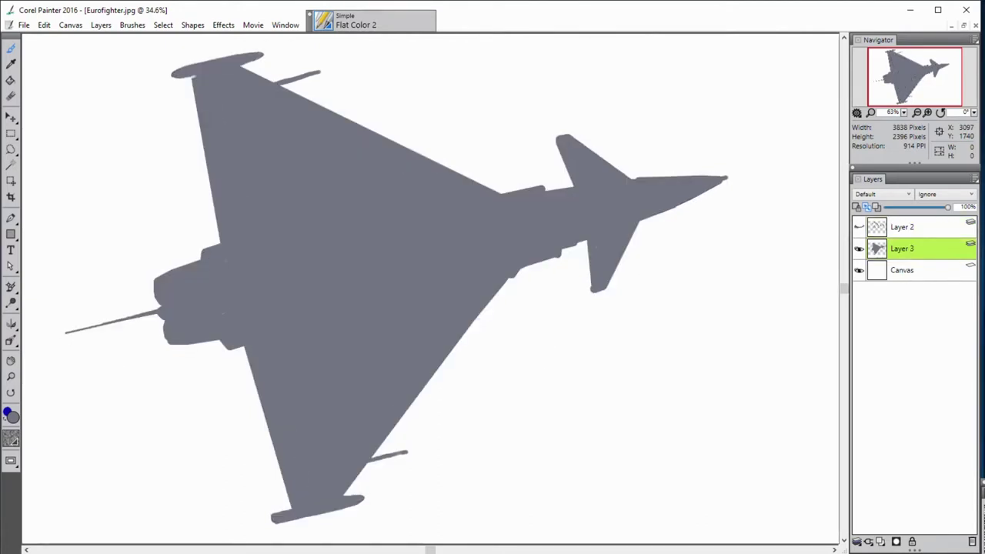
click(57, 334)
Add a light-blue fuselage highlight and darken the upper wing strip and wingtip rail
key(shift)
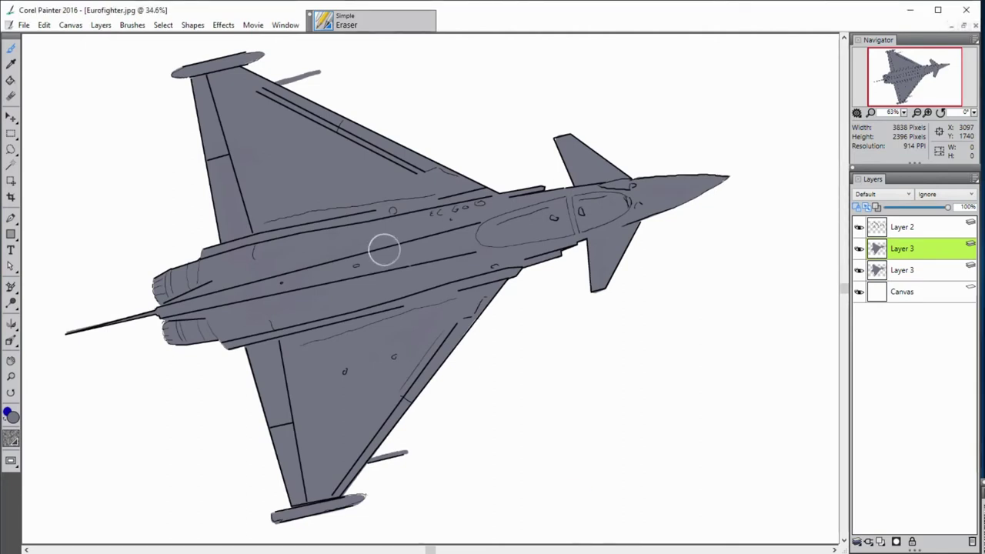
drag(445, 218, 209, 274)
key(ctrl+z)
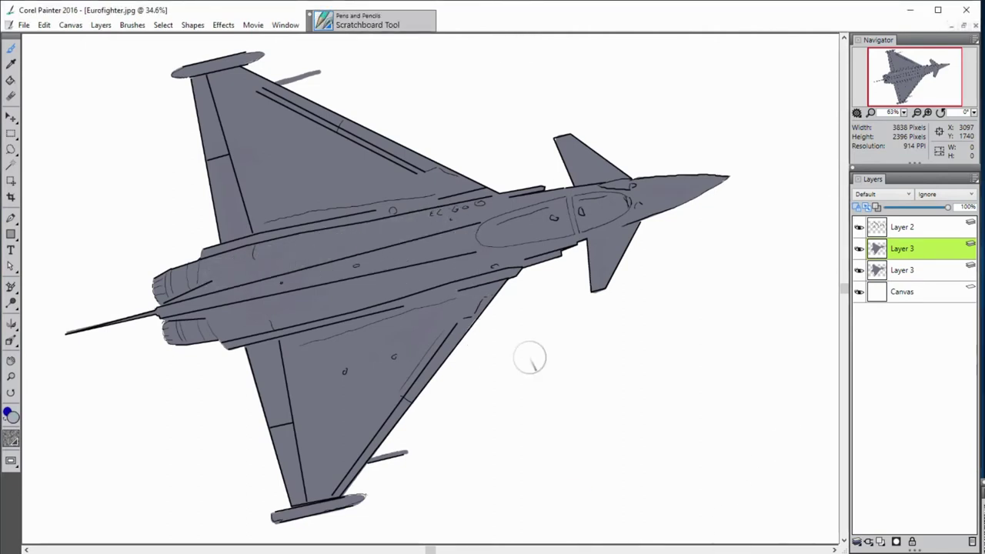
mouse_move(408, 225)
mouse_down()
mouse_move(231, 258)
mouse_move(462, 208)
mouse_move(422, 230)
mouse_move(163, 286)
mouse_up()
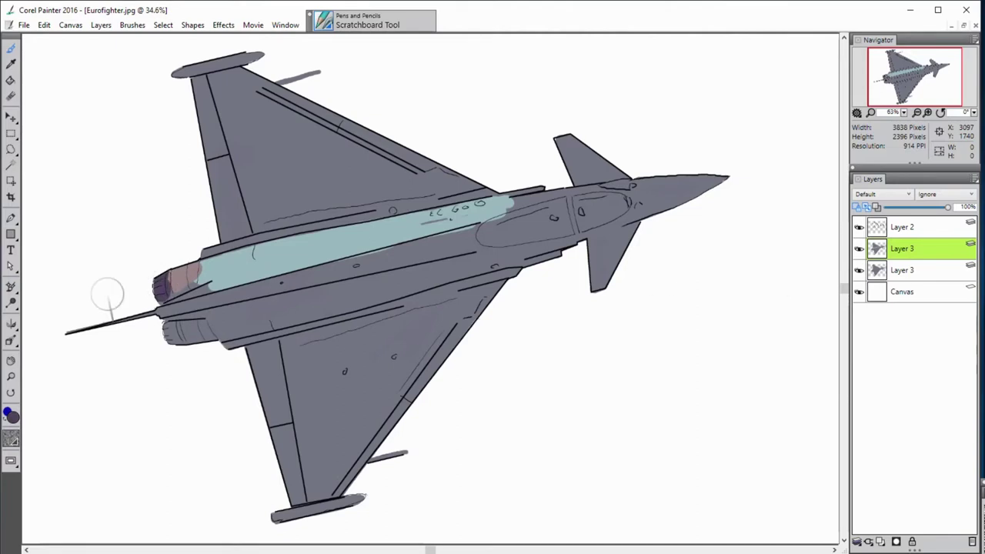
drag(203, 98, 234, 227)
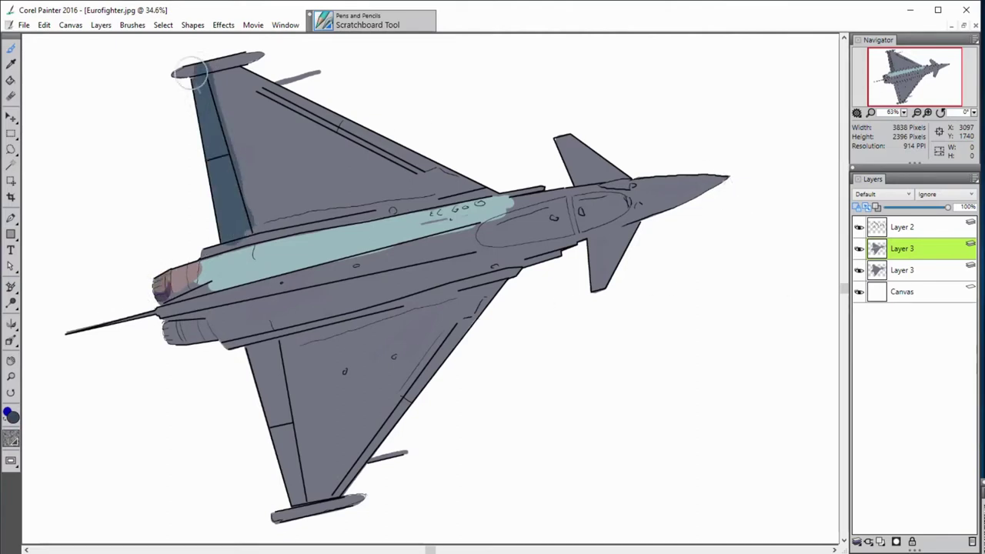
drag(190, 73, 258, 56)
Darken the lower wingtip rail, lower wing, fuselage underside and engine nozzle in blue-grey
drag(369, 501, 277, 516)
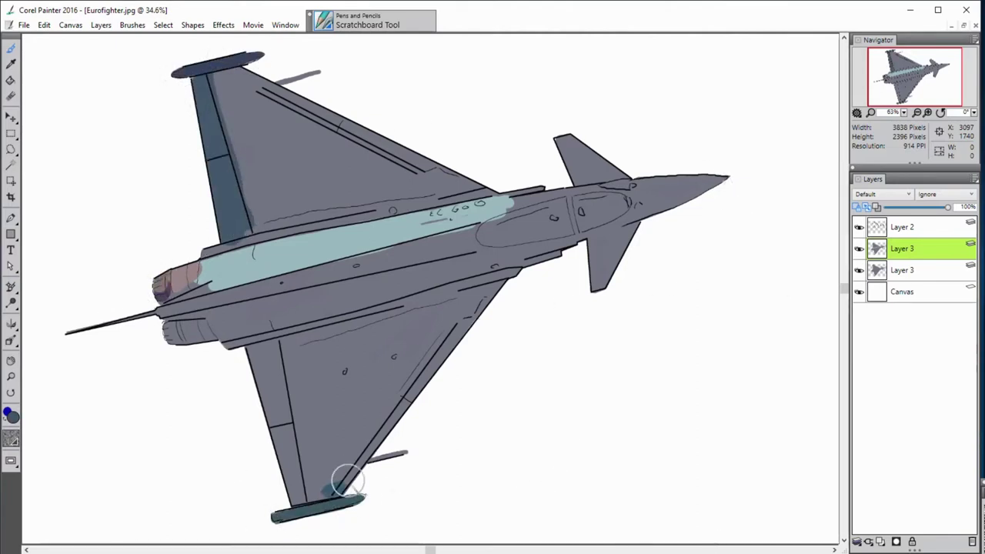
drag(348, 482, 504, 281)
mouse_move(440, 341)
mouse_down()
mouse_move(392, 378)
mouse_move(468, 297)
mouse_move(528, 279)
mouse_move(293, 339)
mouse_move(323, 469)
mouse_up()
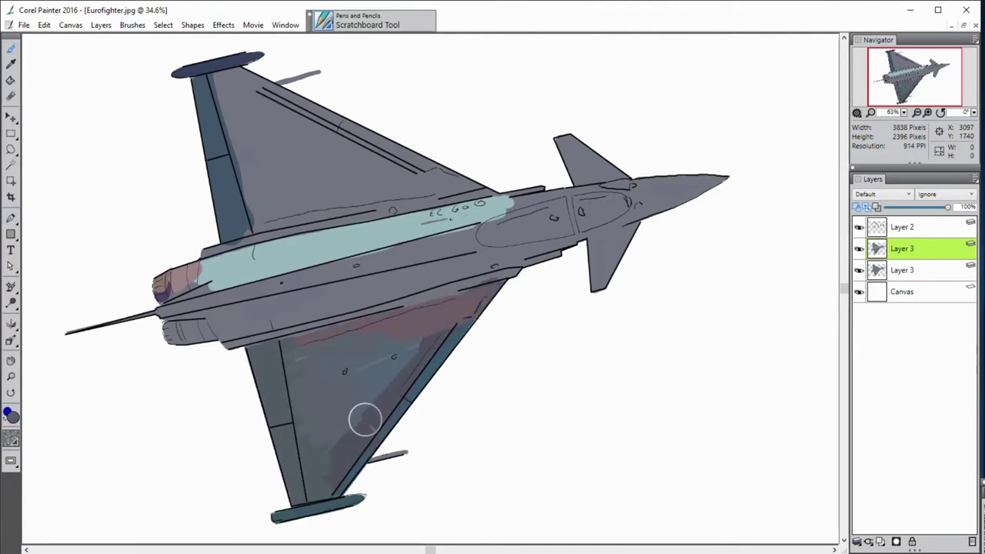
mouse_move(478, 273)
mouse_down()
mouse_move(235, 339)
mouse_move(535, 275)
mouse_up()
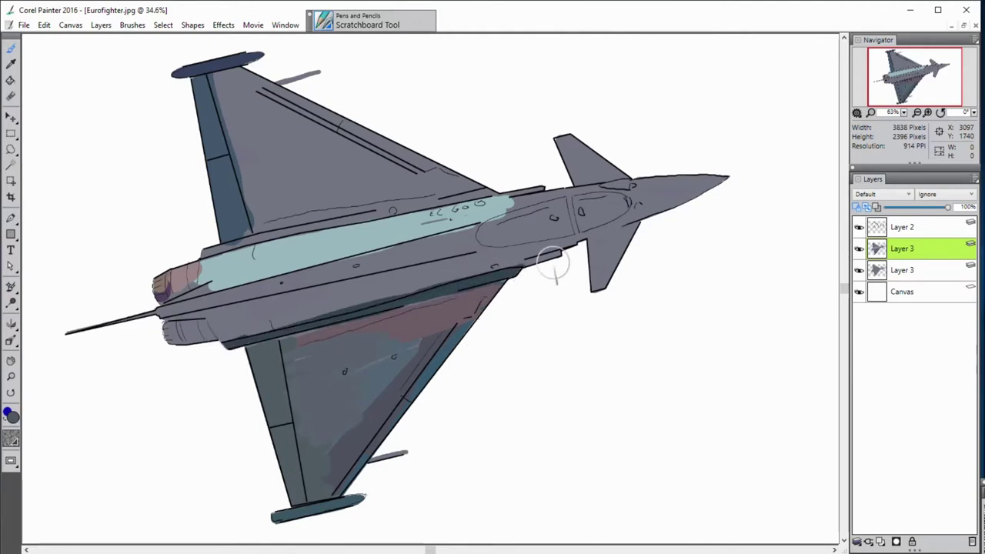
drag(232, 317, 362, 296)
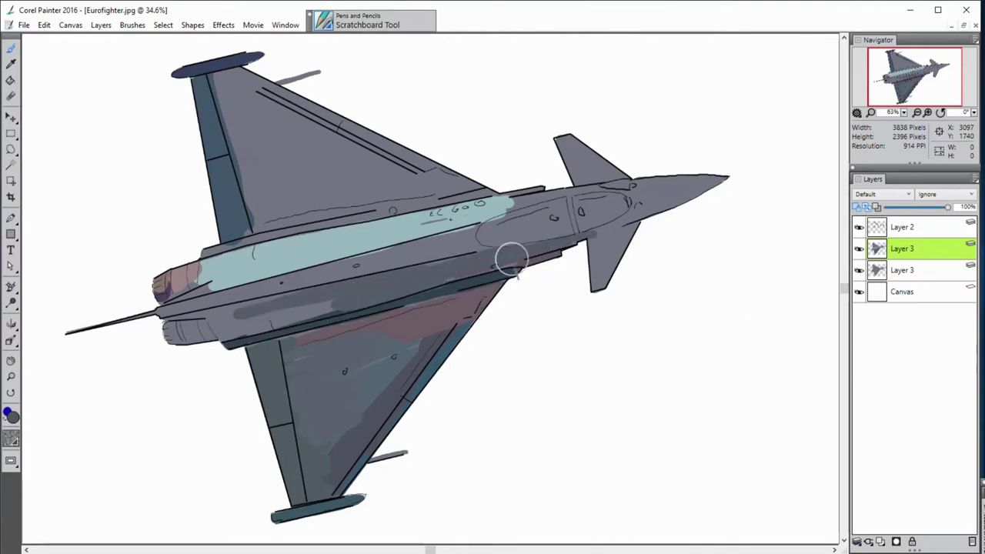
mouse_move(285, 297)
mouse_down()
mouse_move(206, 314)
mouse_move(339, 292)
mouse_up()
drag(201, 331, 312, 315)
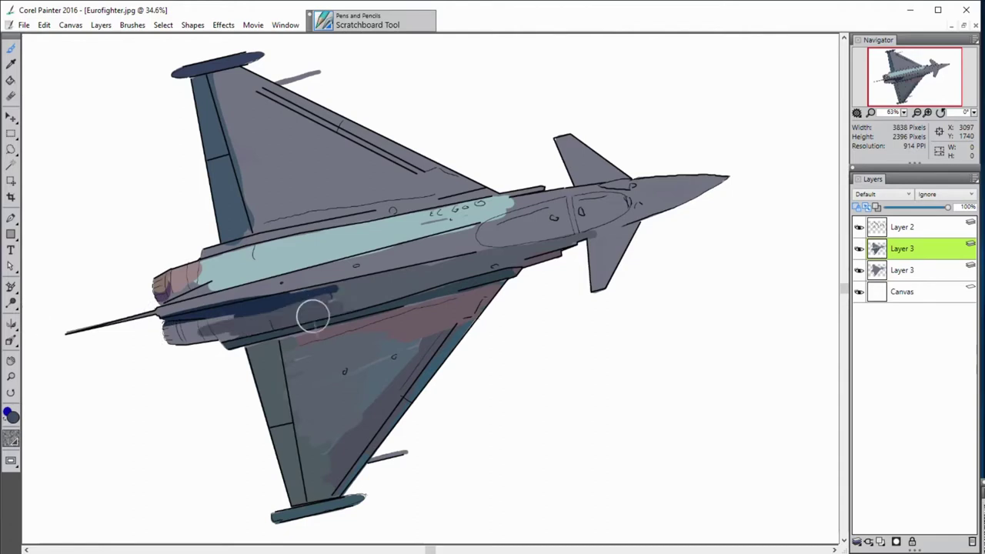
drag(252, 340, 171, 332)
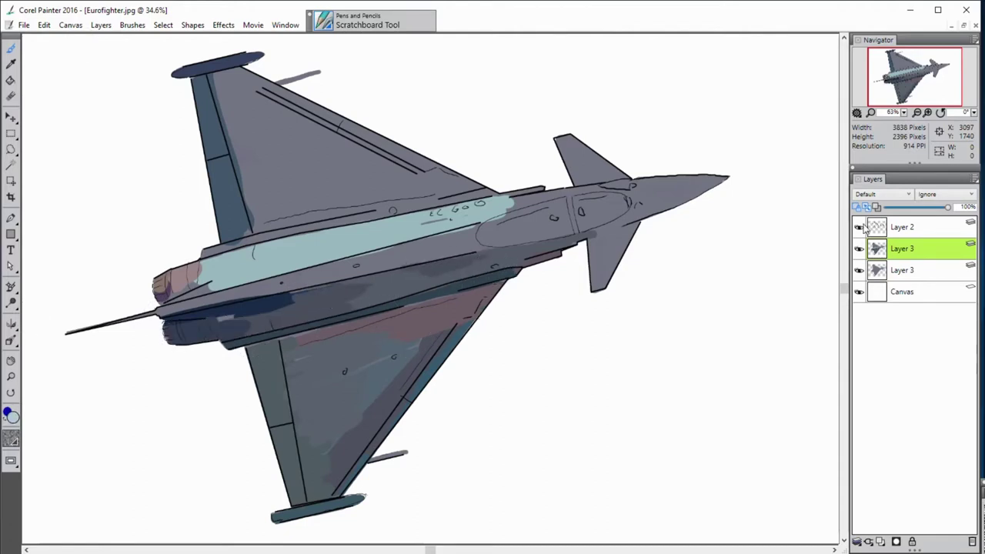
With line art hidden, highlight the pitot probe and fuselage and tint the intake tan
click(859, 227)
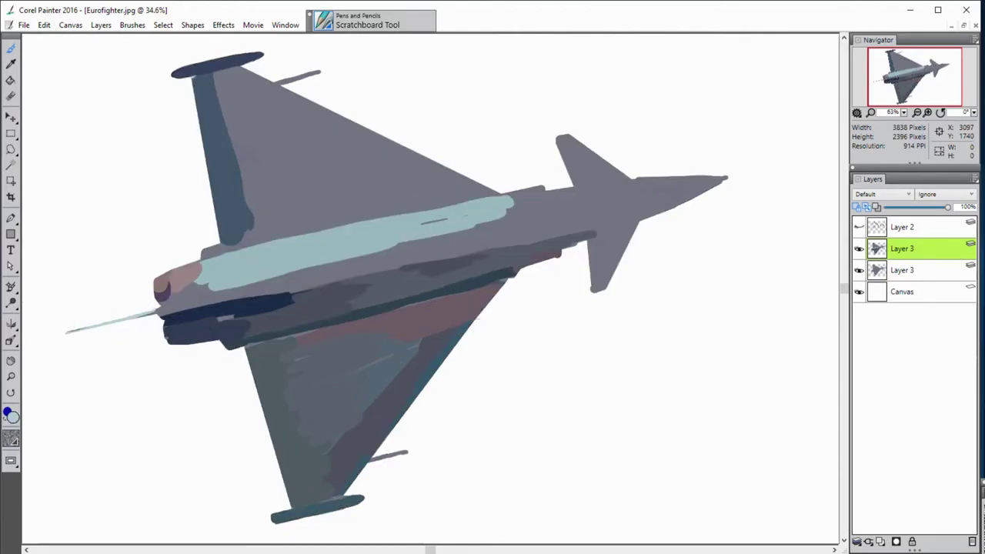
alt+click(135, 344)
drag(158, 307, 69, 328)
drag(306, 289, 170, 300)
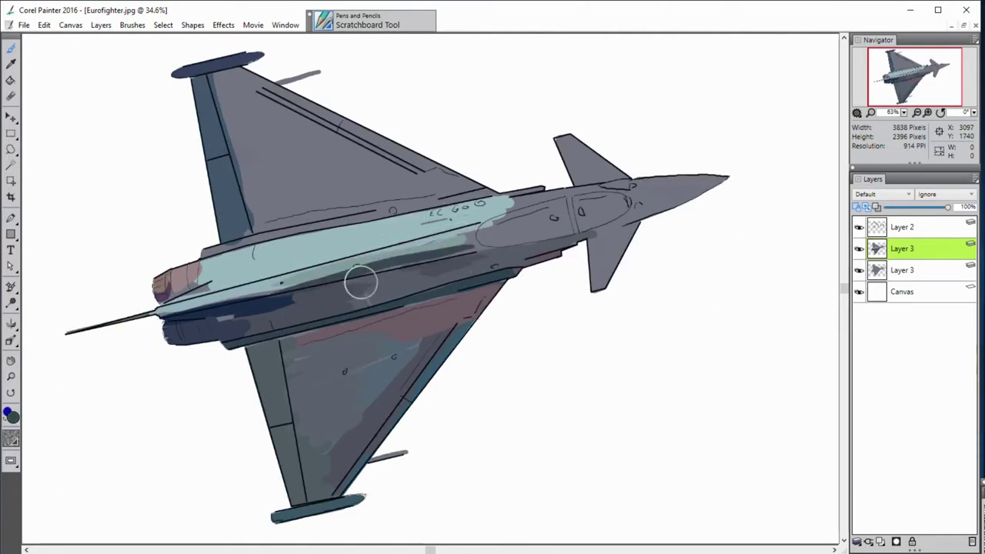
drag(361, 283, 508, 247)
mouse_move(282, 305)
mouse_down()
mouse_move(202, 319)
mouse_move(300, 298)
mouse_up()
Paint the canopy dark blue with a light glint and darken the fins and olive-grey nose cone
mouse_move(481, 239)
mouse_down()
mouse_move(577, 220)
mouse_move(531, 235)
mouse_up()
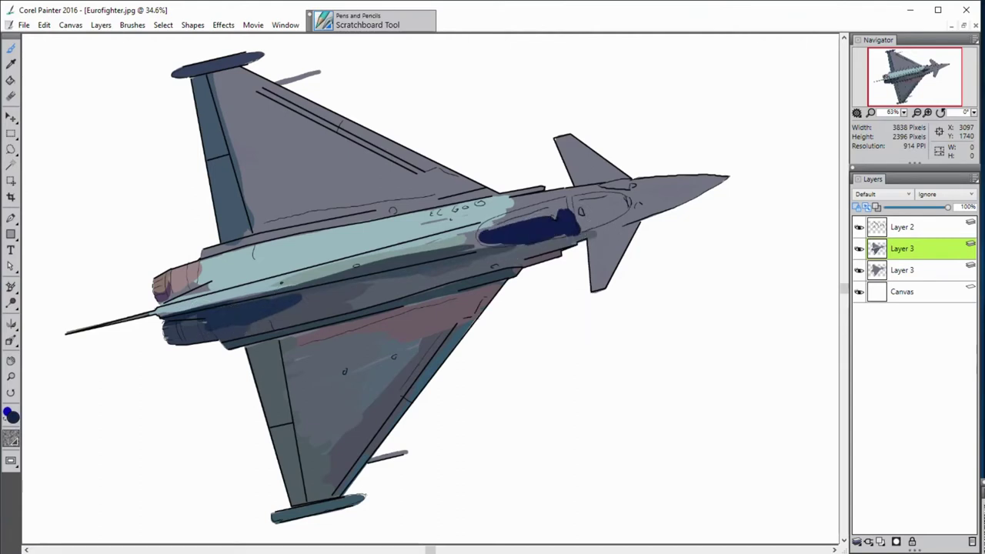
mouse_move(573, 201)
mouse_down()
mouse_move(575, 223)
mouse_move(612, 197)
mouse_move(546, 192)
mouse_up()
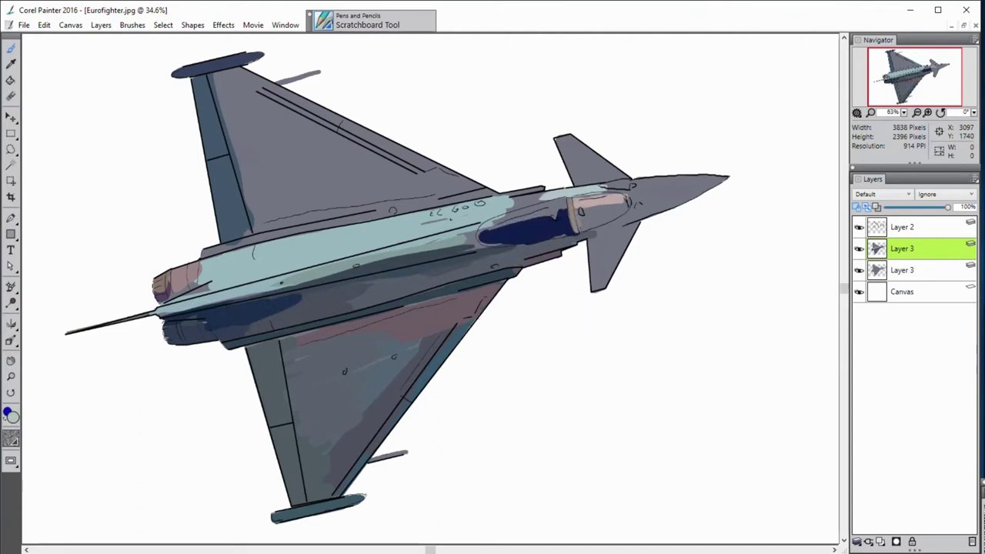
drag(558, 139, 616, 184)
drag(581, 257, 616, 262)
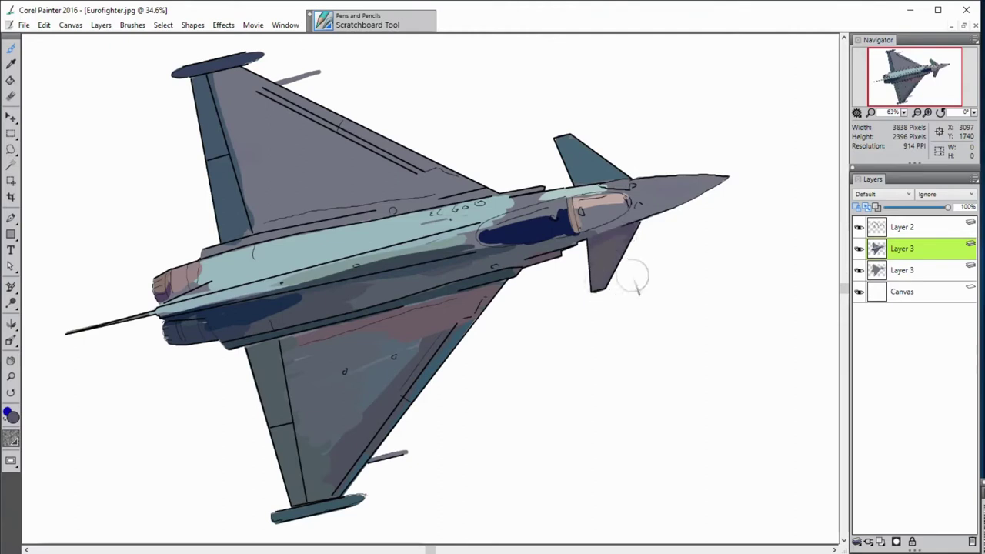
mouse_move(608, 223)
mouse_down()
mouse_move(700, 198)
mouse_move(727, 179)
mouse_up()
drag(637, 192, 692, 182)
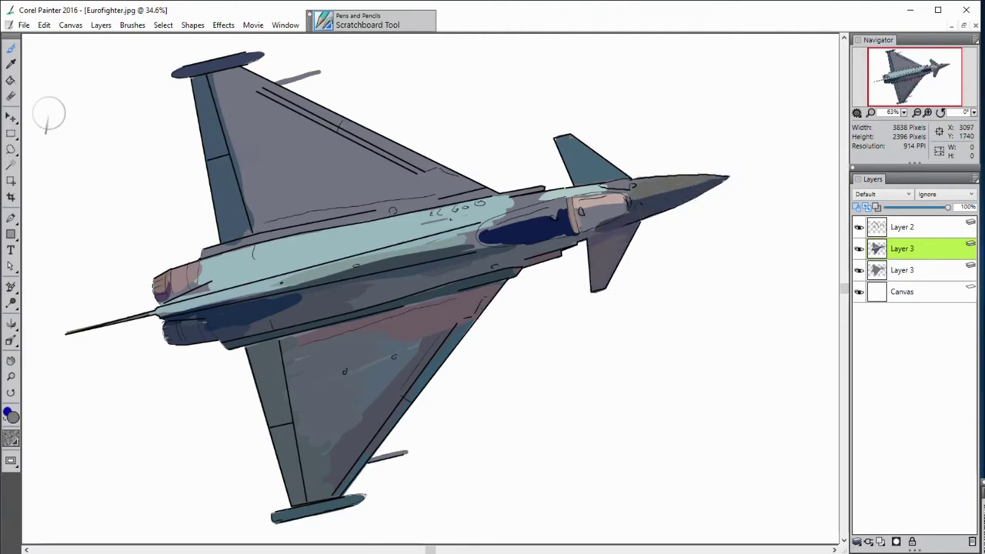
mouse_move(582, 179)
mouse_down()
mouse_move(727, 179)
mouse_move(601, 179)
mouse_up()
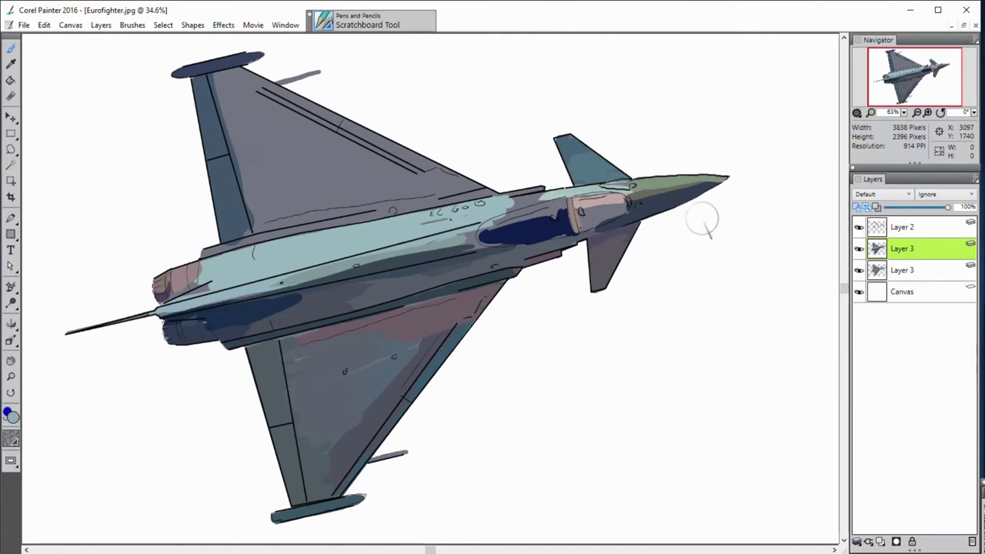
Add a teal upper fuselage edge, darken the upper wing, refine canopy edges and darken the belly
drag(209, 245, 392, 210)
mouse_move(342, 149)
mouse_down()
mouse_move(224, 74)
mouse_move(238, 141)
mouse_move(272, 156)
mouse_move(392, 166)
mouse_up()
mouse_move(270, 202)
mouse_down()
mouse_move(451, 193)
mouse_move(385, 193)
mouse_move(341, 172)
mouse_move(374, 181)
mouse_up()
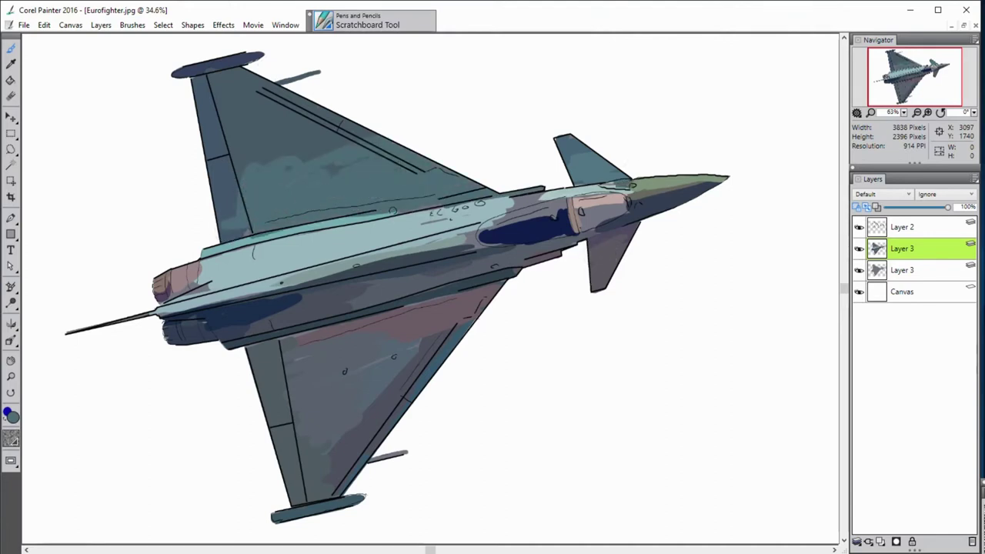
drag(492, 219, 566, 205)
mouse_move(473, 243)
mouse_down()
mouse_move(553, 218)
mouse_move(473, 238)
mouse_up()
alt+click(539, 227)
alt+click(512, 231)
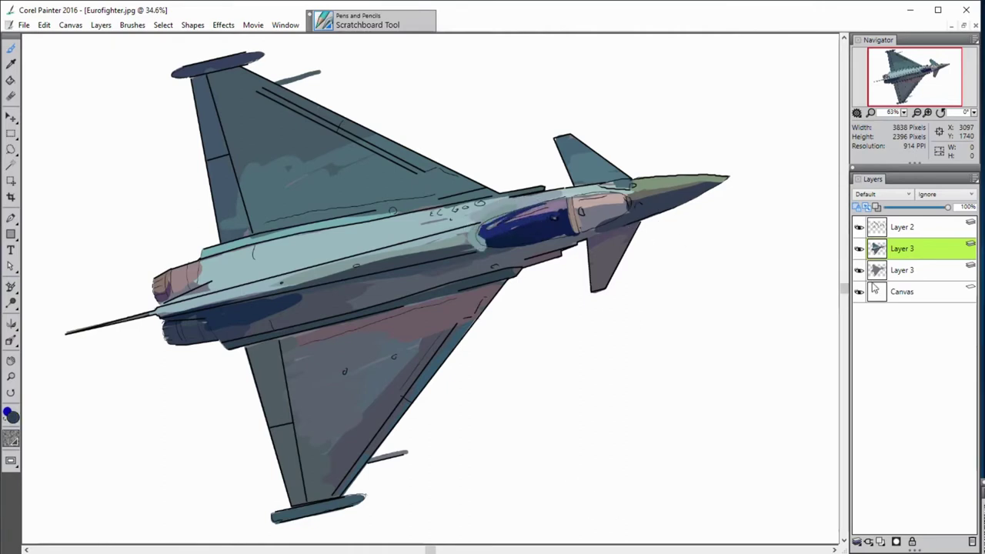
drag(455, 300, 254, 343)
drag(269, 296, 485, 254)
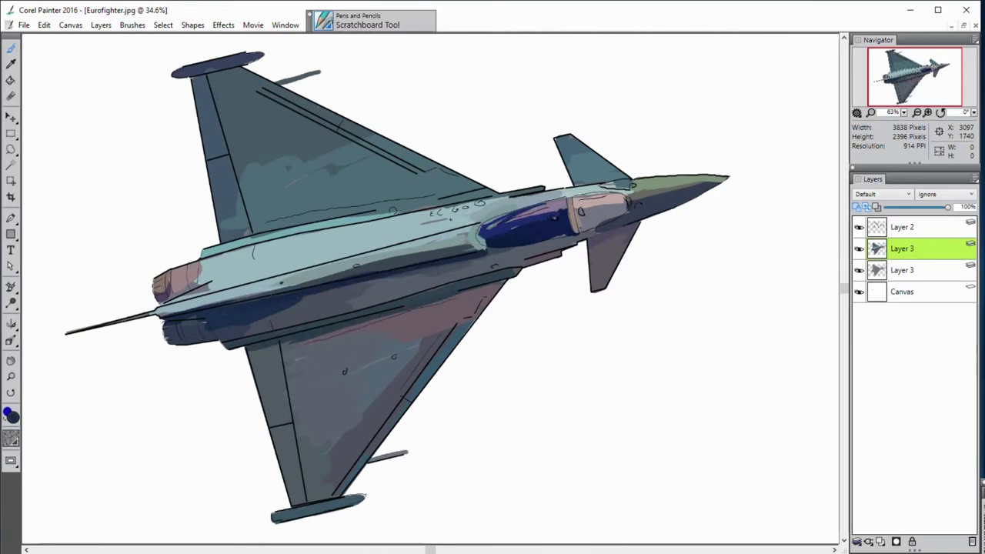
key(slash)
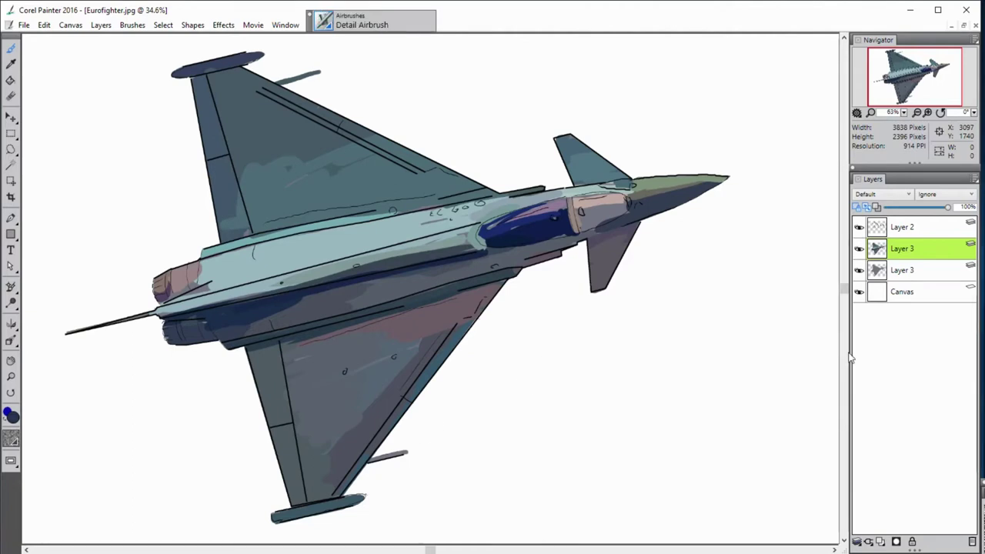
Airbrush soft dark shading along the fuselage underside and round off the canopy's rear in dark blue
drag(293, 297, 385, 292)
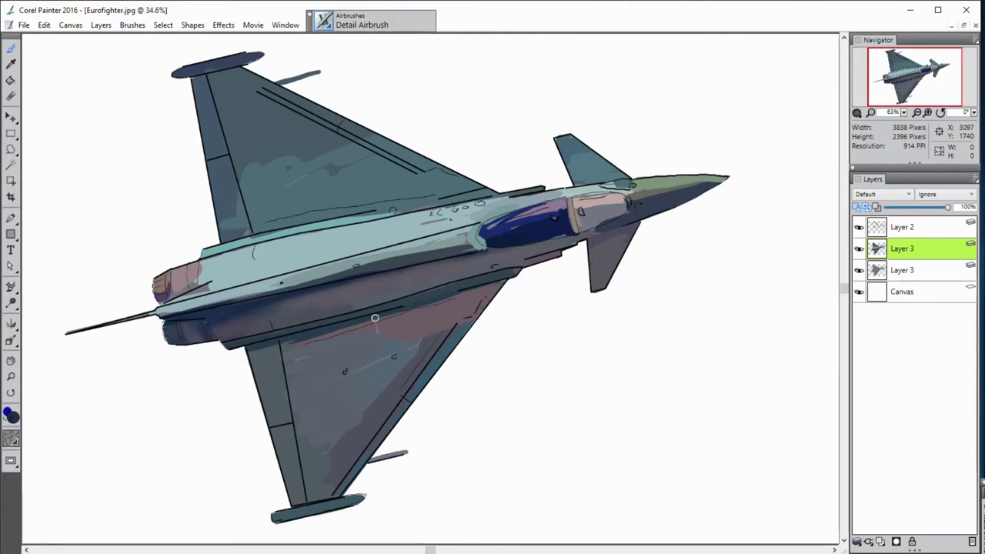
drag(227, 299, 462, 248)
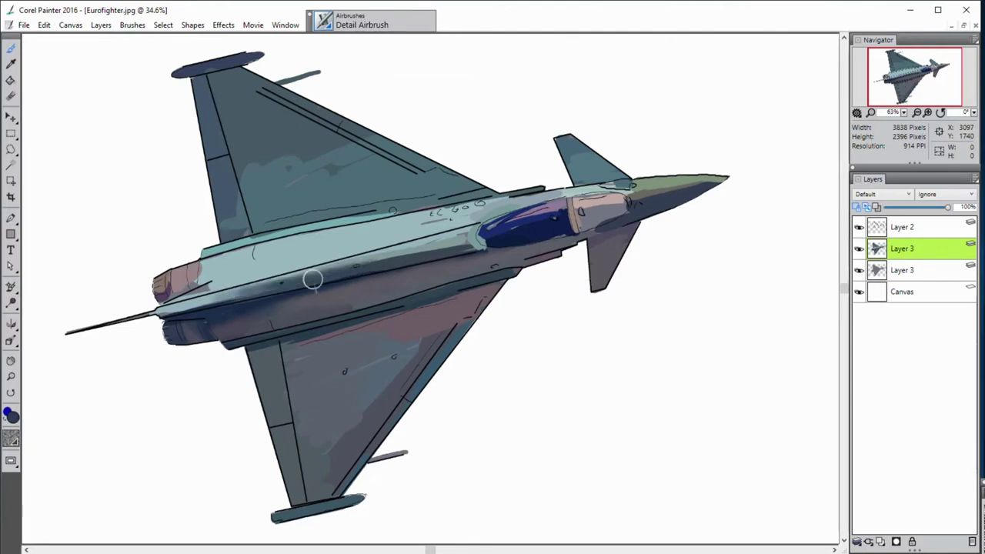
drag(429, 248, 320, 262)
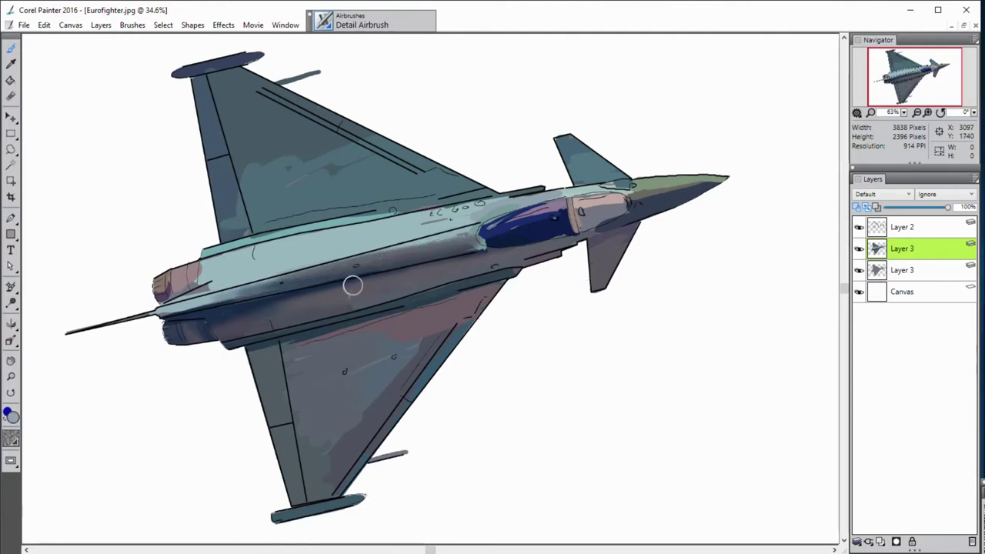
mouse_move(411, 261)
mouse_down()
mouse_move(247, 290)
mouse_move(323, 275)
mouse_up()
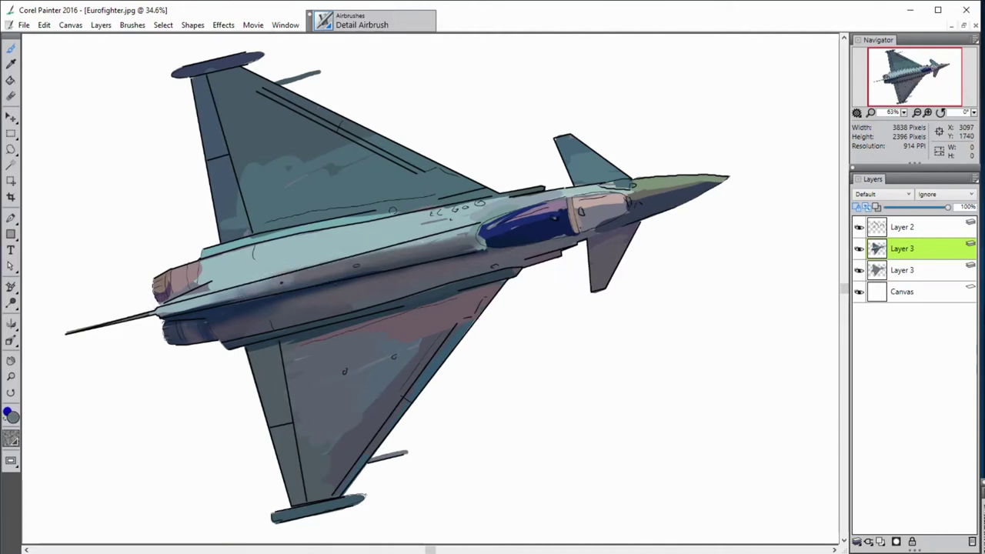
drag(495, 235, 554, 247)
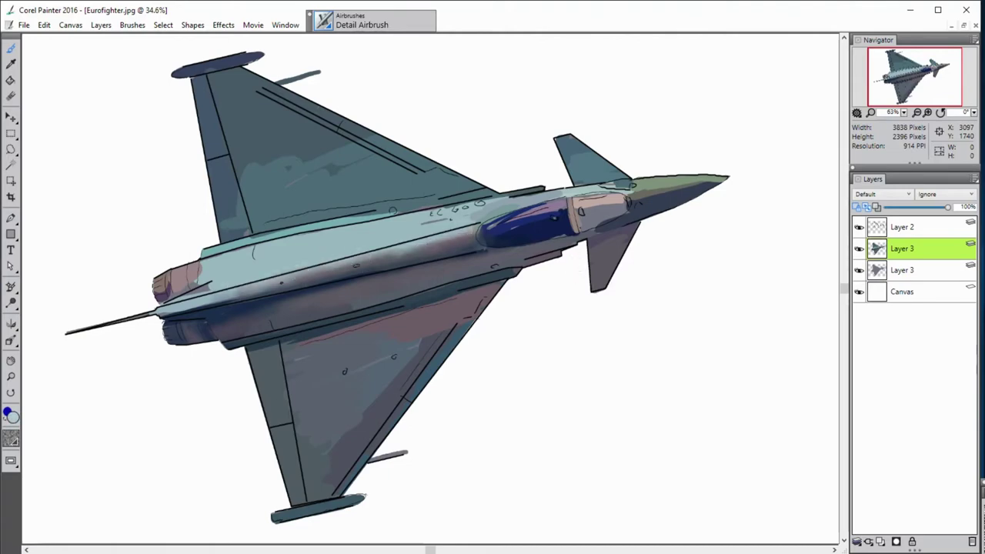
With dark teal at radius 30, darken the rear fuselage and highlight the upper fuselage
alt+click(188, 309)
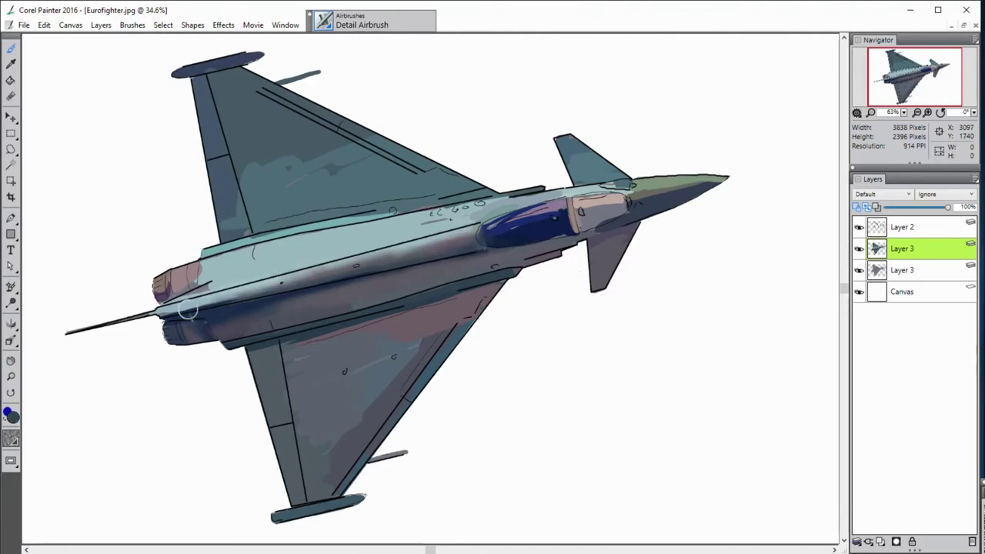
key(bracketleft)
key(bracketleft)
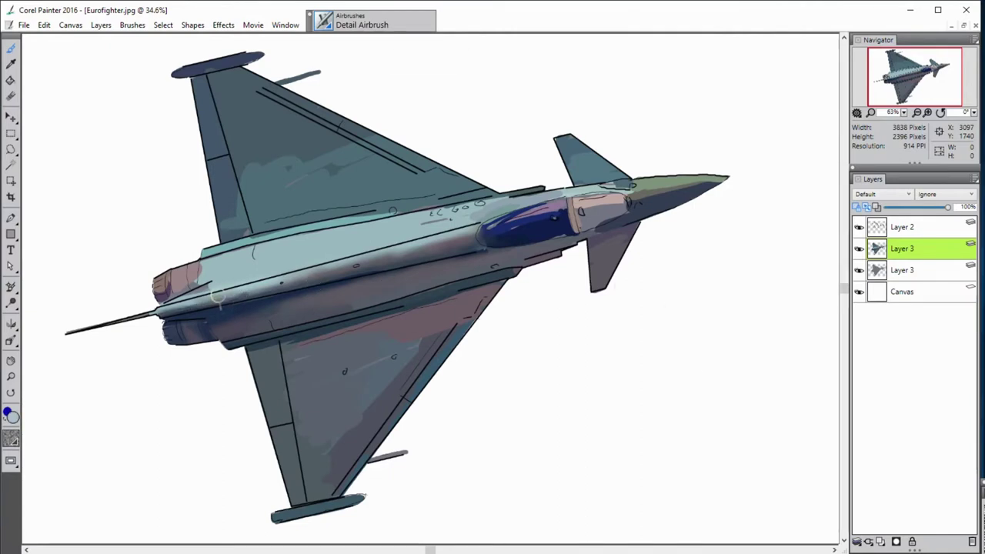
drag(169, 298, 301, 268)
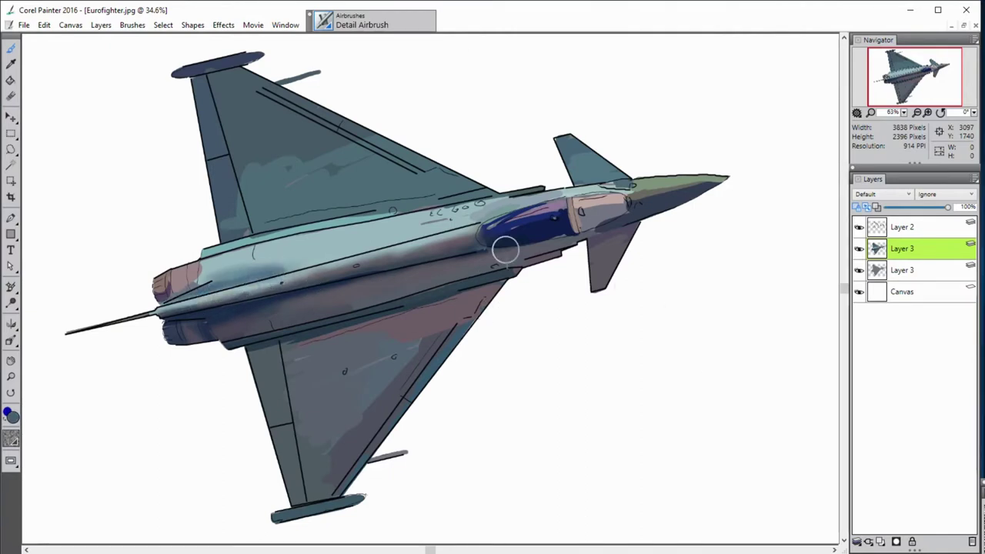
drag(223, 271, 292, 268)
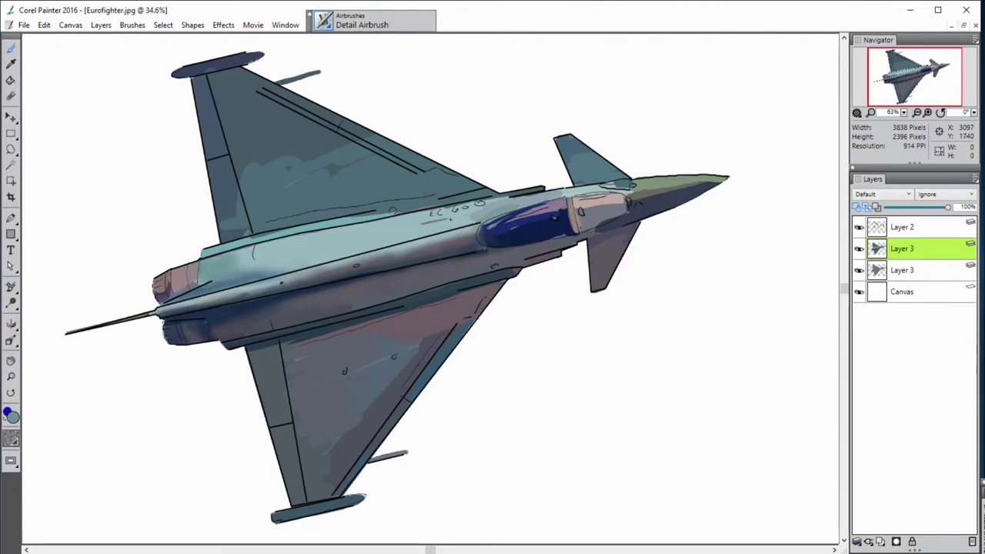
drag(316, 230, 404, 218)
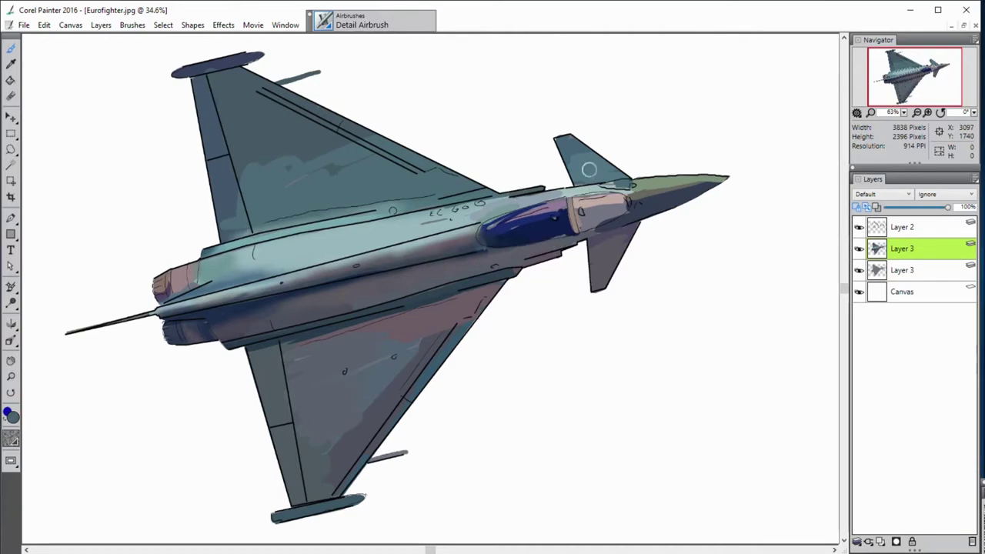
At radius 9.8, darken the nose cone, highlight the cockpit front and adjust mid-fuselage tones
drag(608, 113, 616, 112)
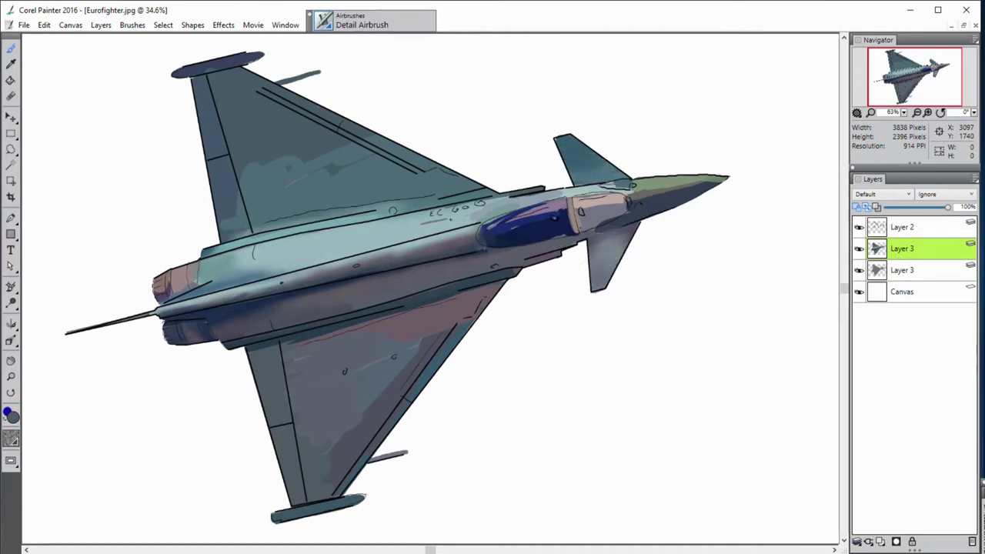
drag(644, 198, 724, 179)
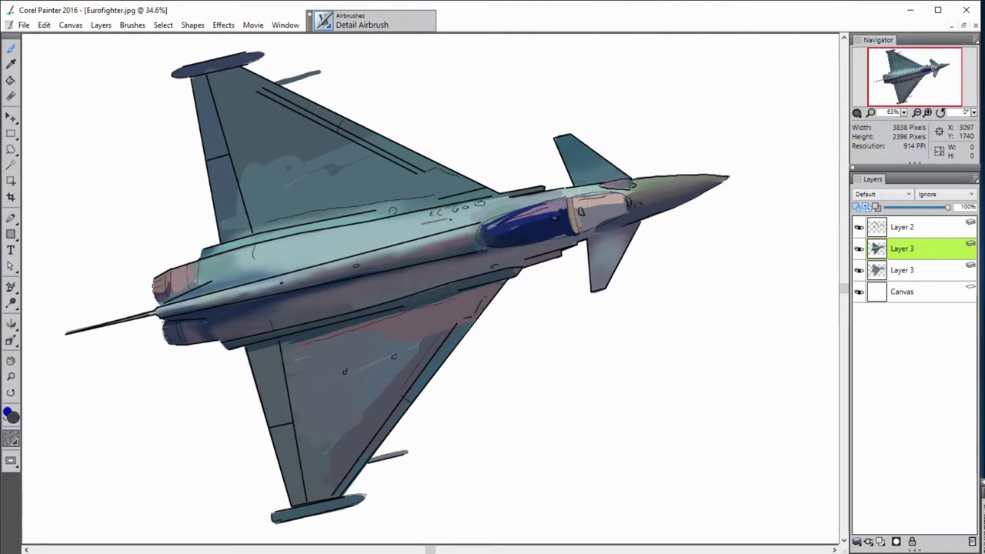
alt+click(558, 251)
drag(624, 185, 592, 194)
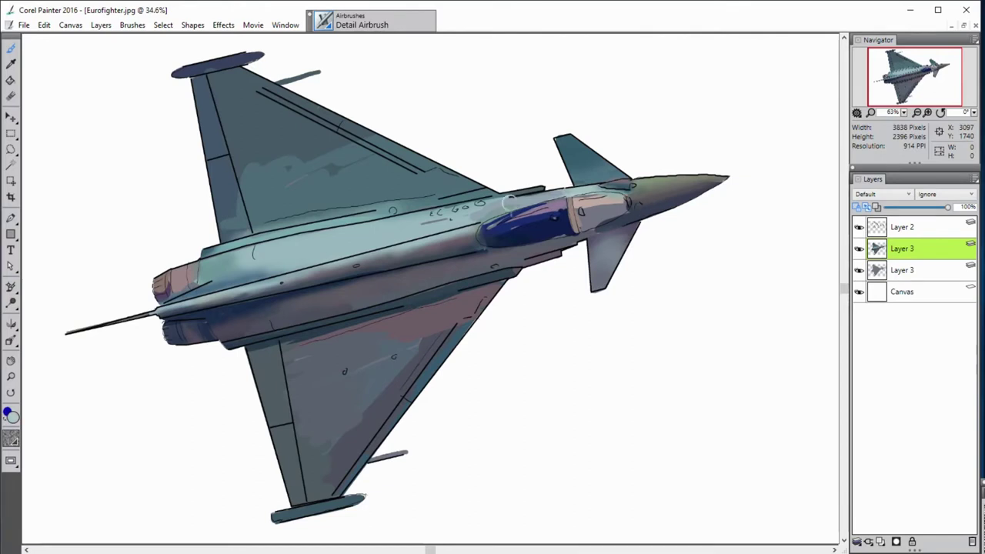
drag(493, 212, 351, 253)
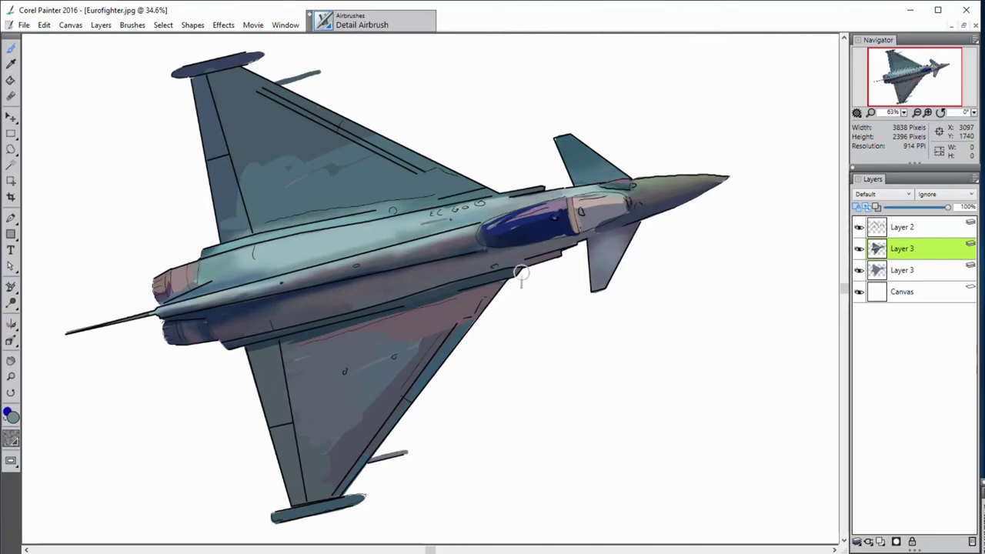
drag(521, 272, 327, 257)
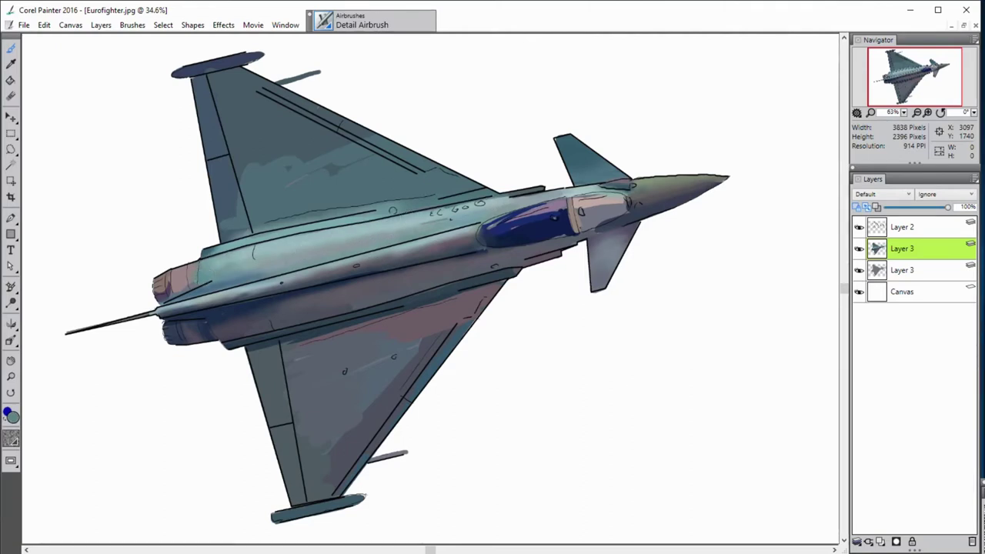
alt+click(200, 271)
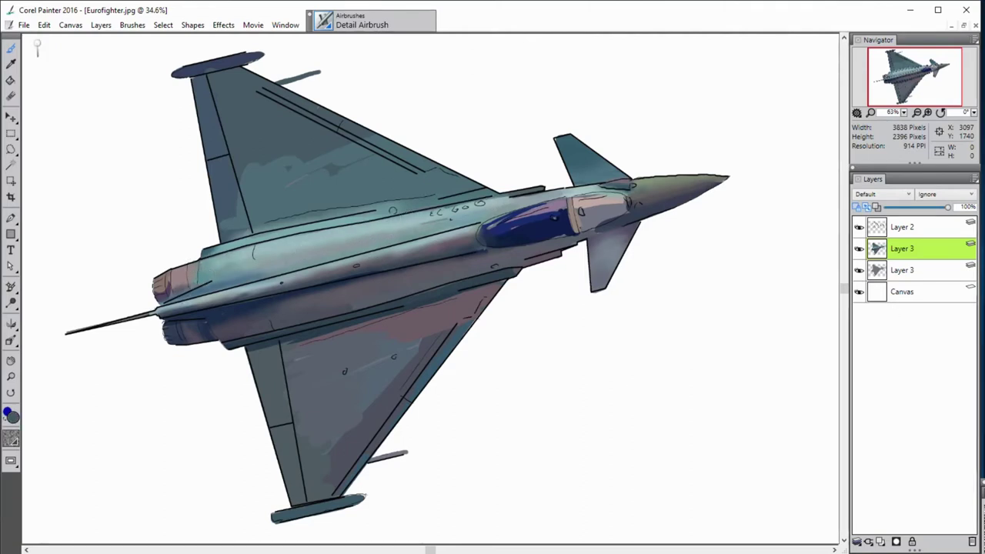
alt+click(156, 284)
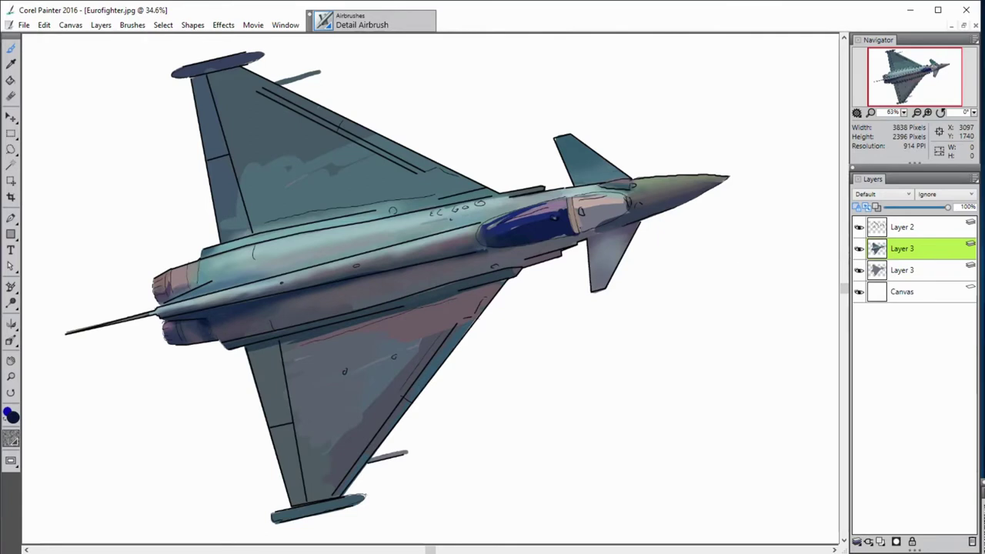
Pick steel blue, resize the brush, and airbrush the canopy darker with a light top highlight
alt+click(364, 354)
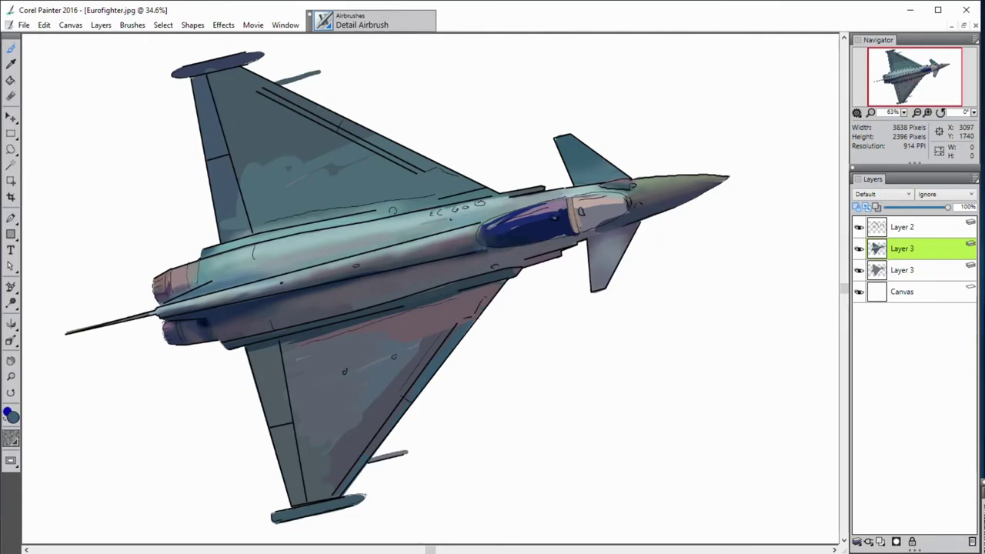
key(bracketleft)
key(bracketright)
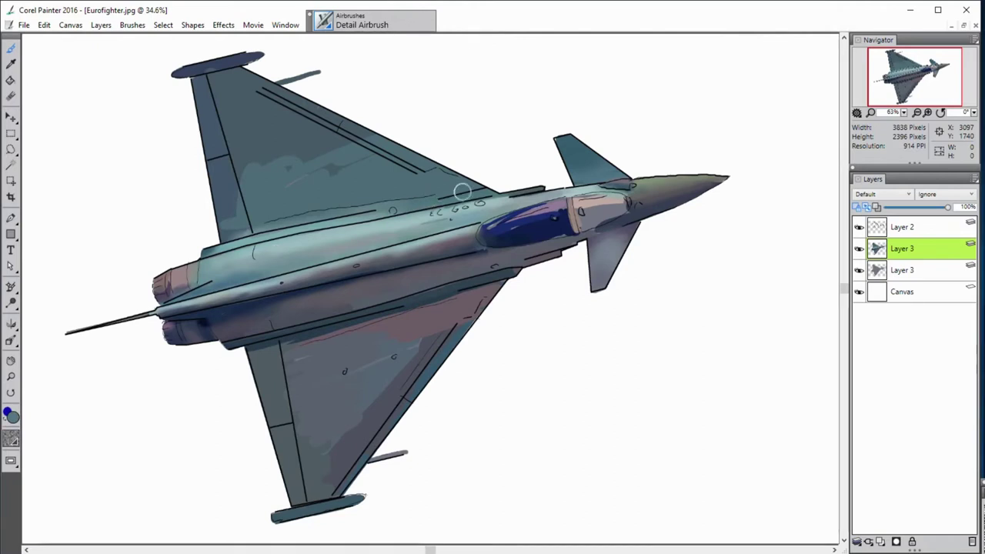
key(bracketright)
key(bracketright)
key(bracketright)
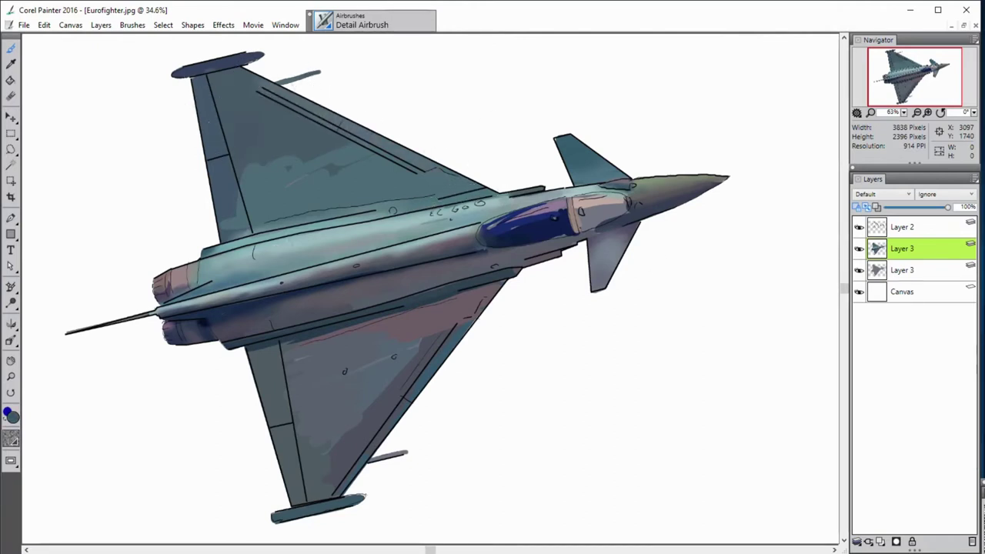
key(bracketleft)
key(bracketleft)
key(bracketright)
key(bracketright)
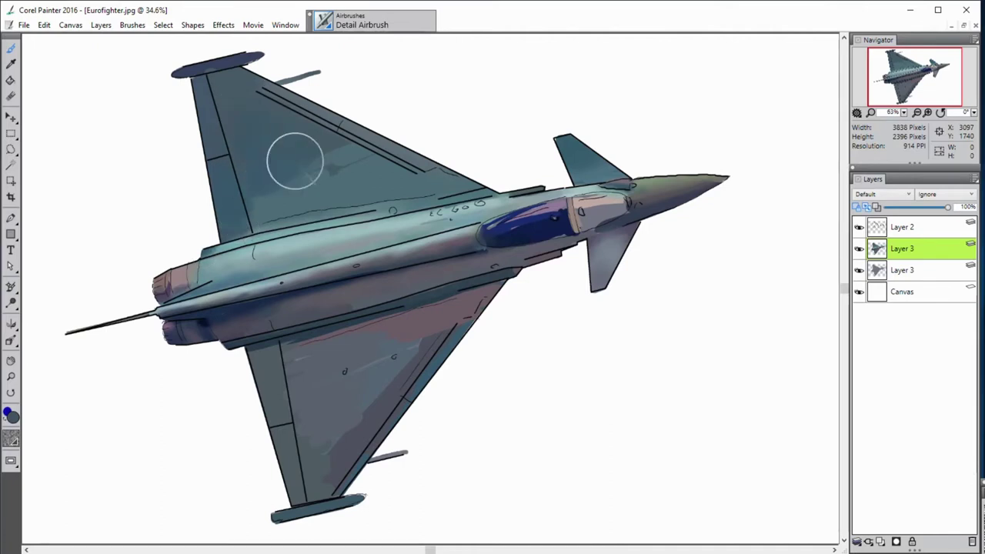
key(bracketleft)
key(bracketleft)
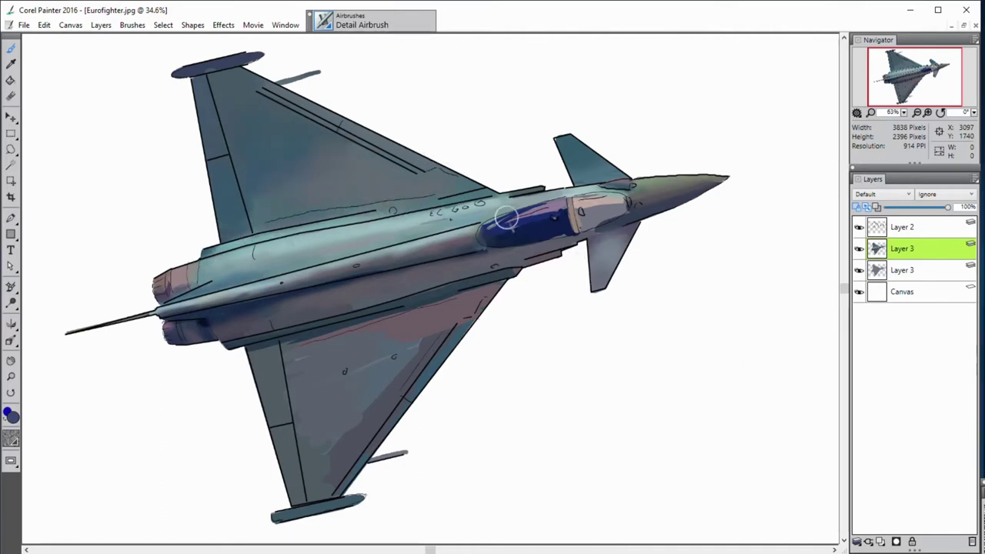
drag(512, 219, 491, 236)
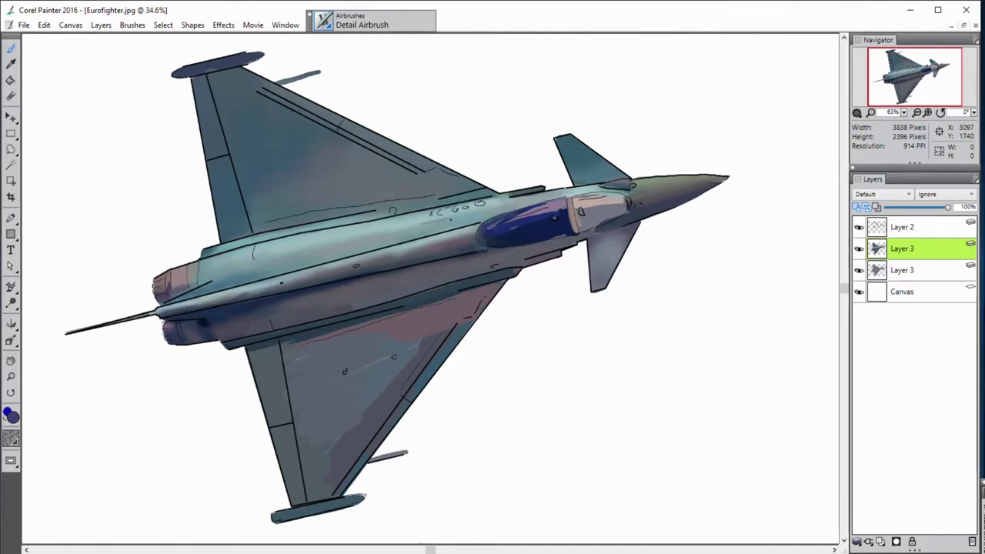
drag(565, 194, 542, 201)
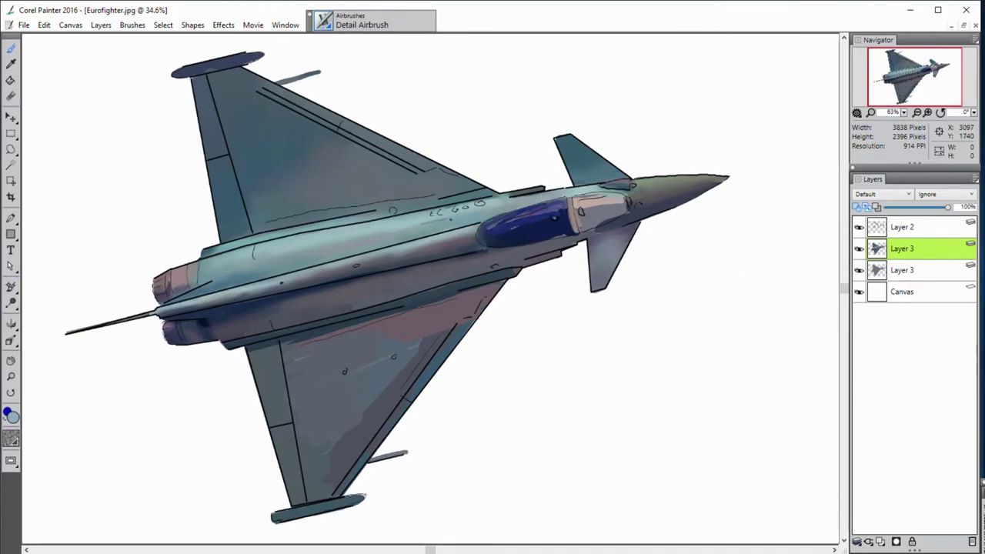
Sample dark blues and darken the canopy's rear and lighter area to an even tone
alt+click(525, 233)
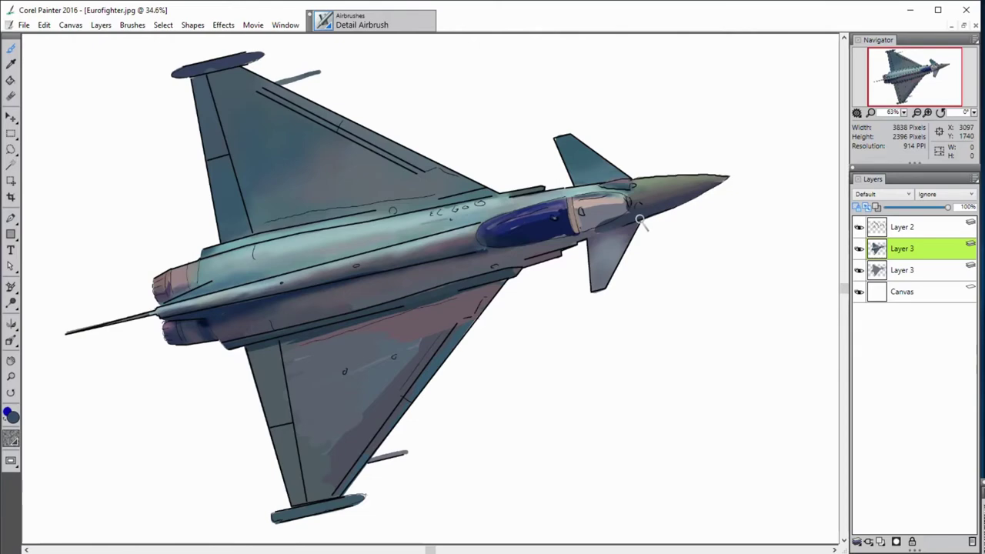
alt+click(597, 196)
alt+click(570, 223)
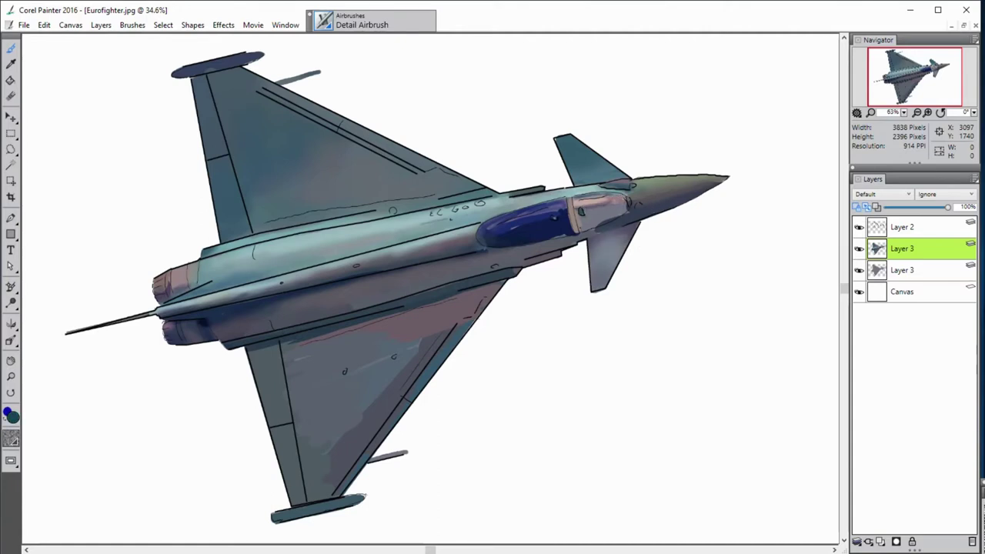
mouse_move(590, 213)
mouse_down()
mouse_move(613, 207)
mouse_move(585, 217)
mouse_up()
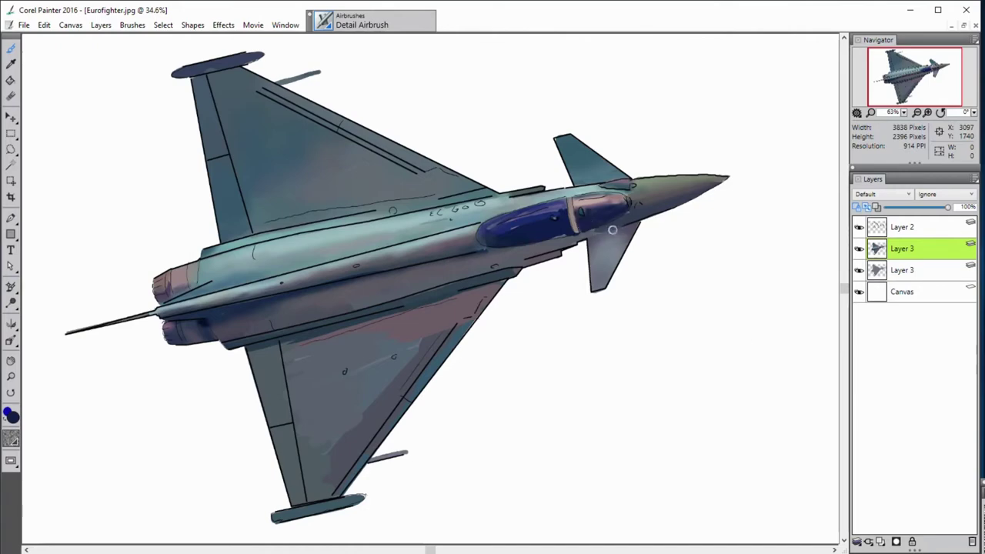
mouse_move(552, 228)
mouse_down()
mouse_move(511, 229)
mouse_move(527, 235)
mouse_up()
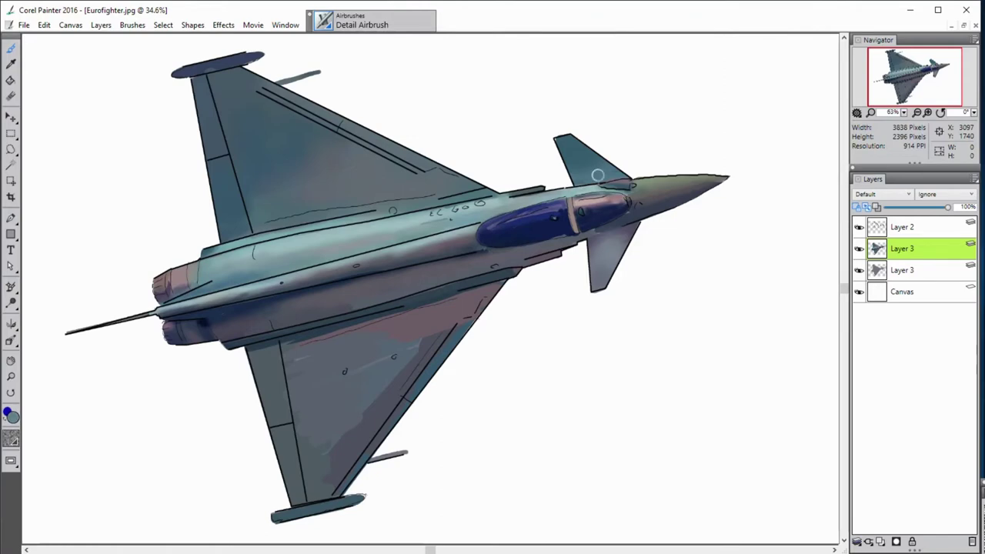
alt+click(389, 245)
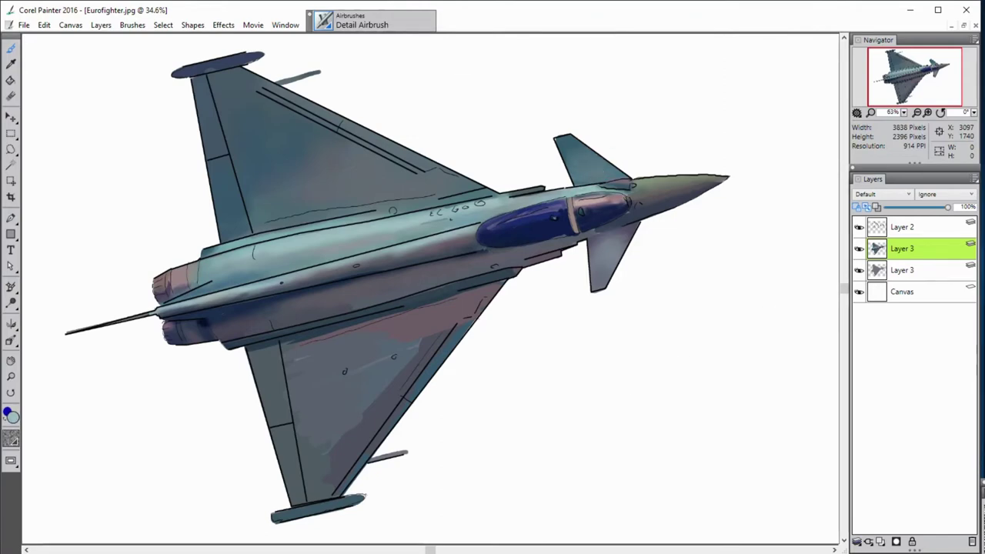
Save the painting as Eurofighter.rif and hide the line-art outlines
click(24, 25)
click(66, 156)
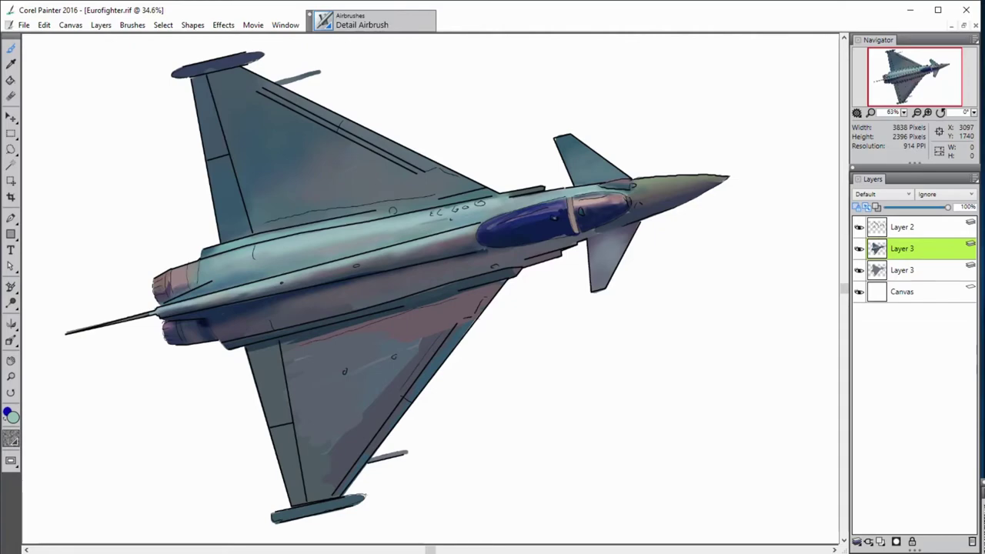
click(859, 227)
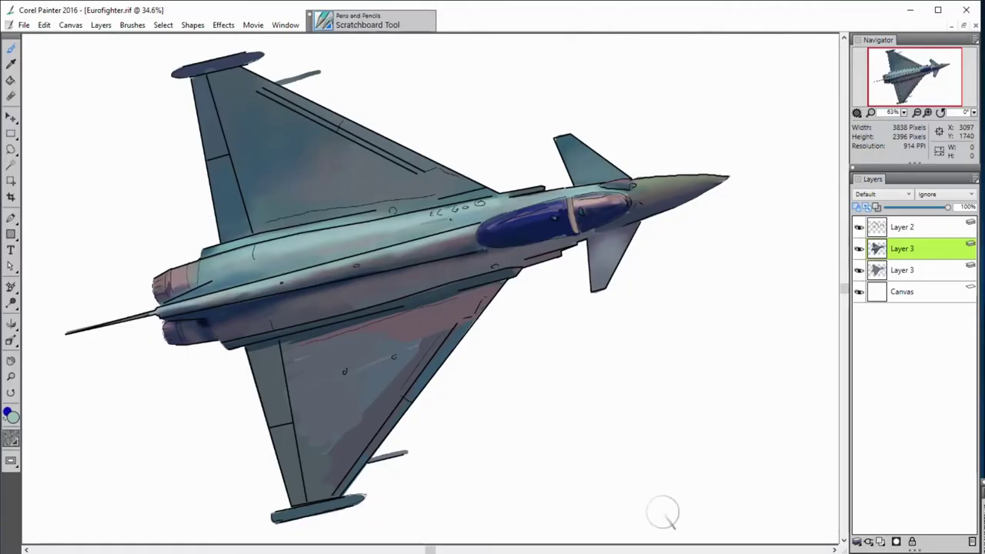
Paint over the small fuselage marking and dab a dark spot near the wing root
alt+click(359, 298)
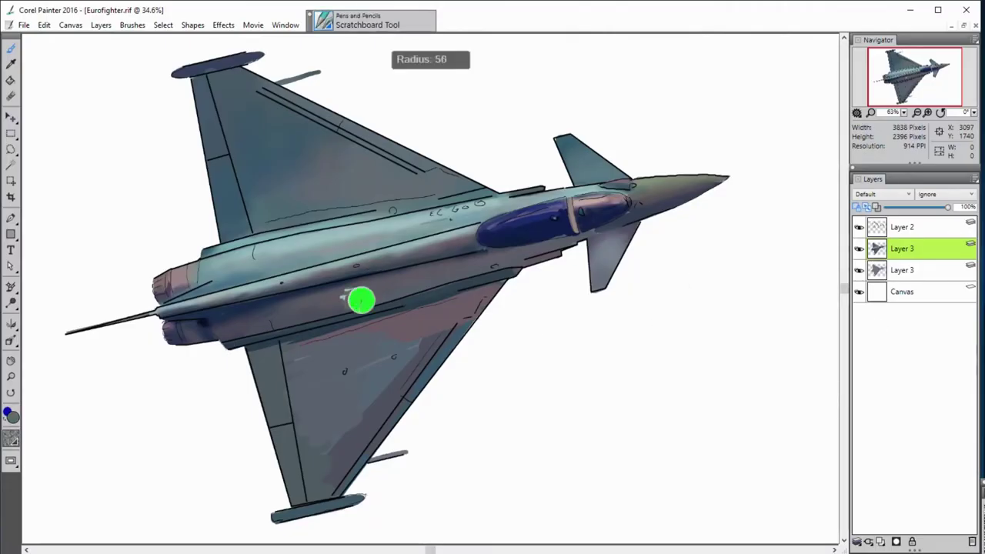
click(356, 296)
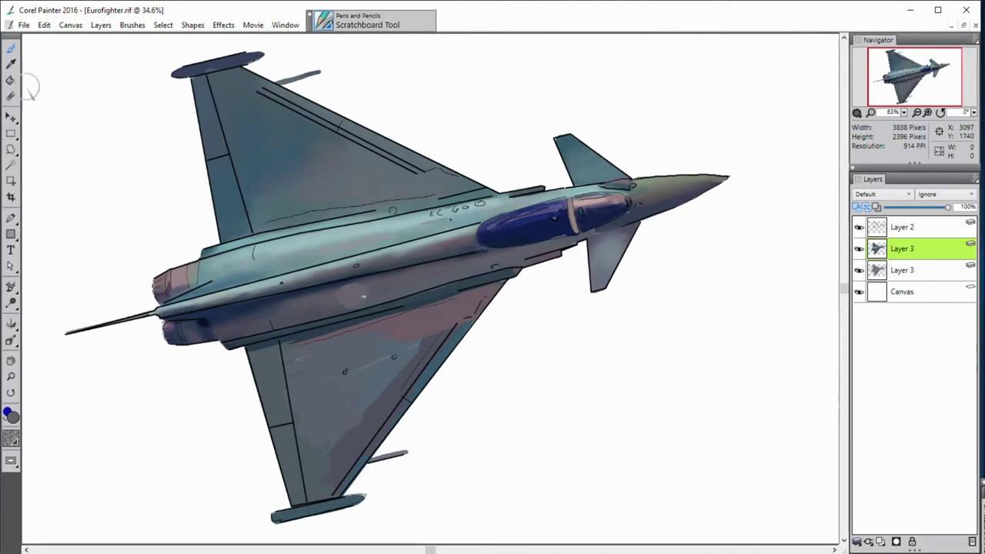
alt+click(293, 245)
click(392, 210)
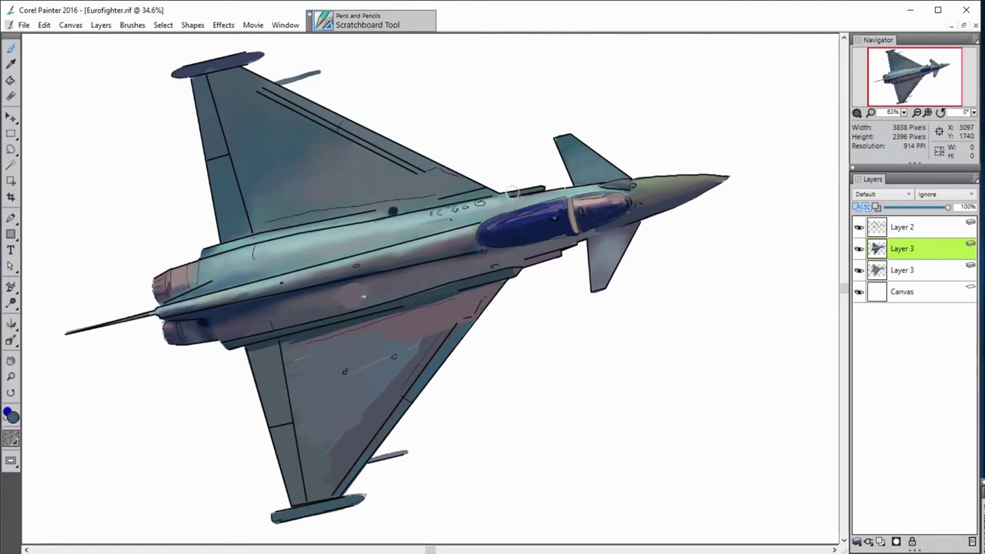
Sample darker wing and fuselage tones and enlarge the brush to radius 124
alt+click(565, 193)
alt+click(224, 68)
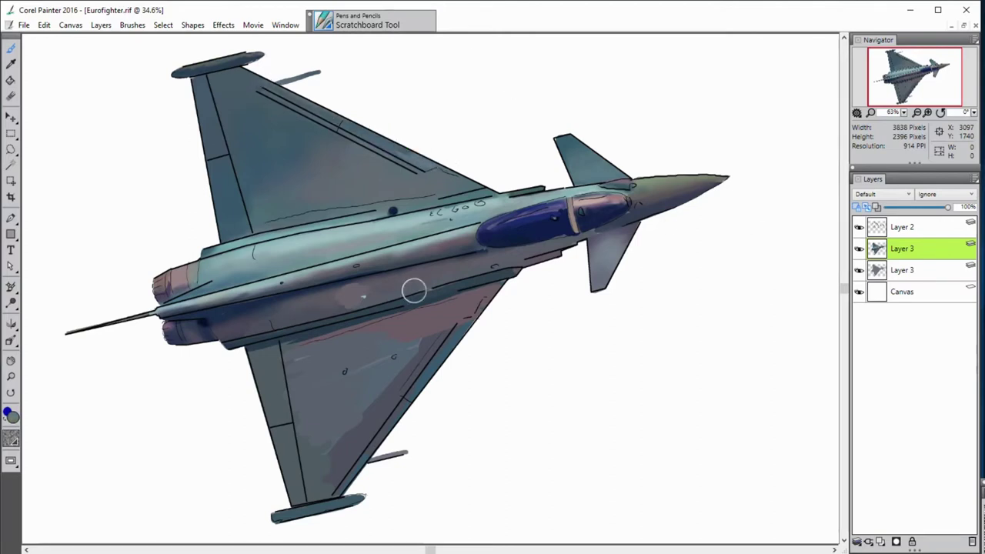
alt+click(161, 70)
alt+click(448, 156)
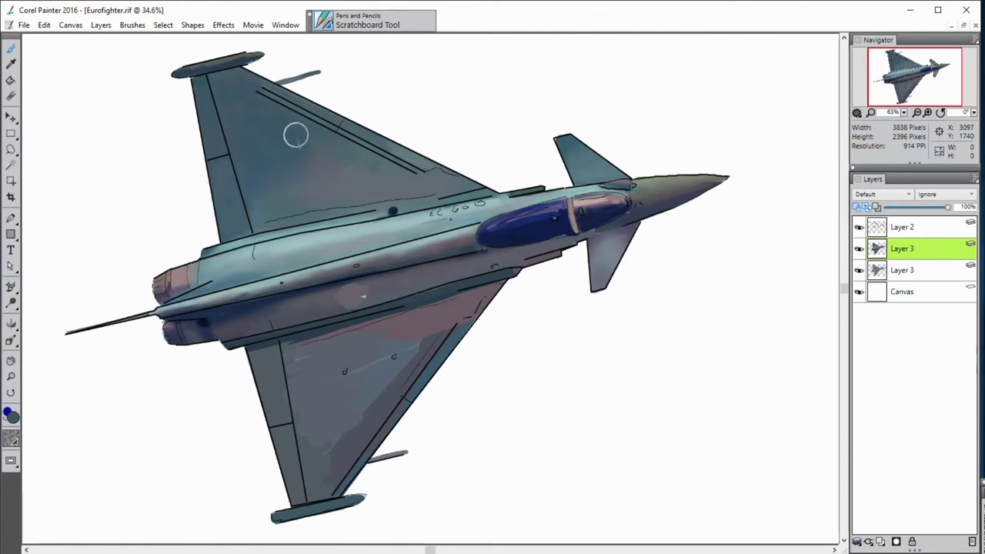
drag(297, 125, 326, 126)
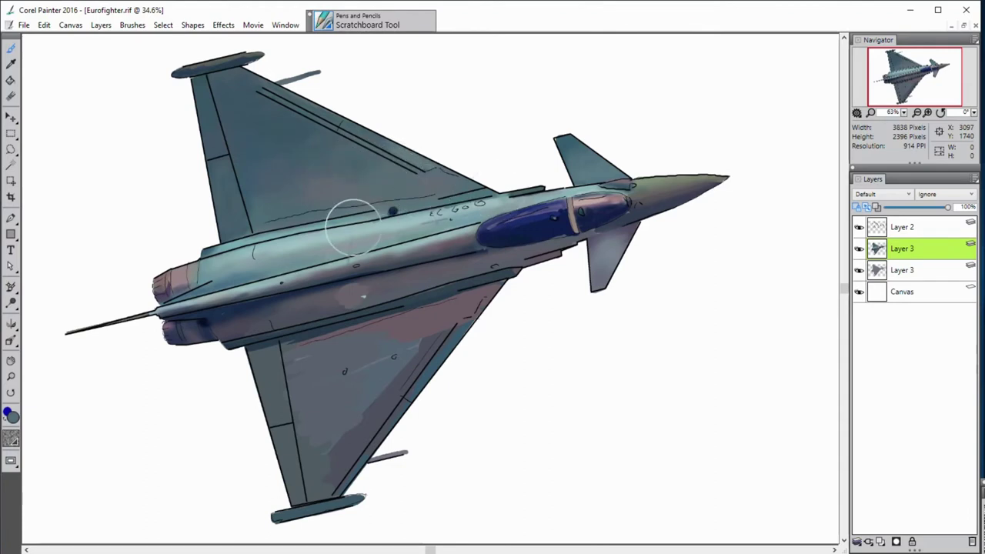
alt+click(427, 201)
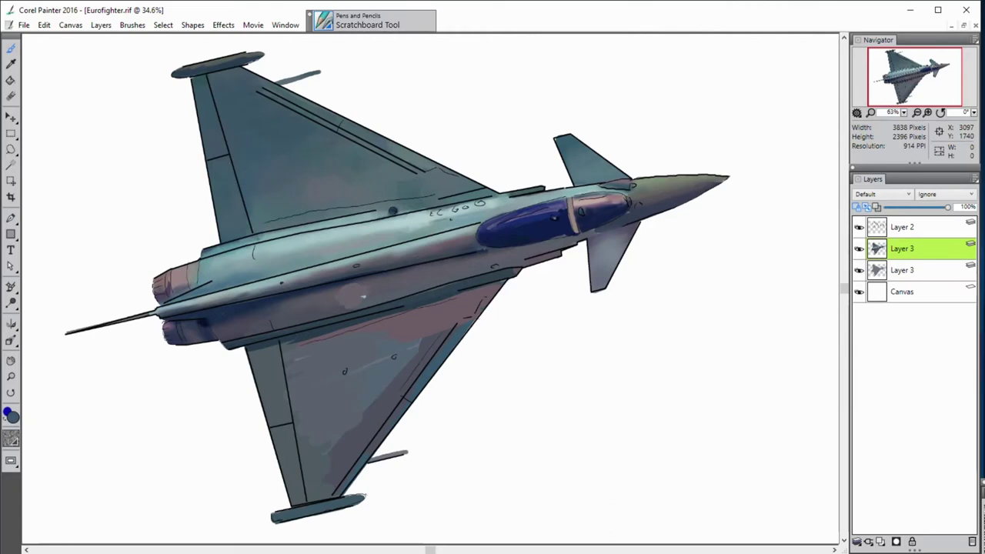
alt+click(180, 283)
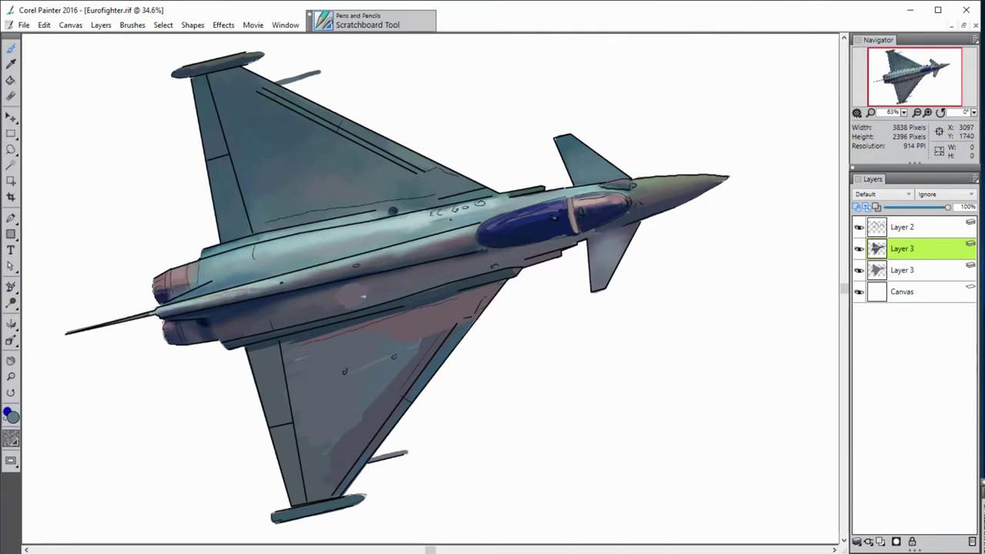
At radius 33, ink dark navy outlines on both missiles and the lower wingtip pod
click(859, 228)
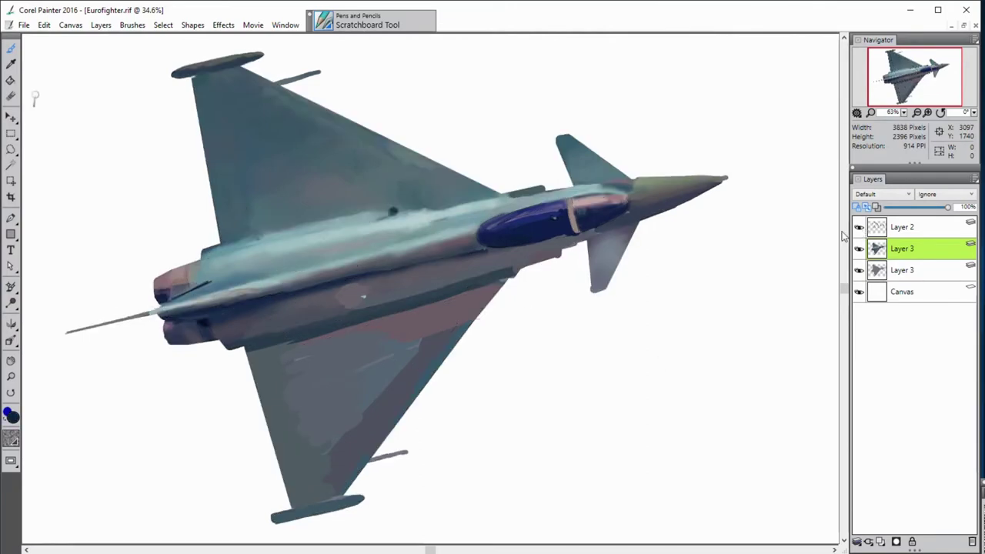
click(859, 227)
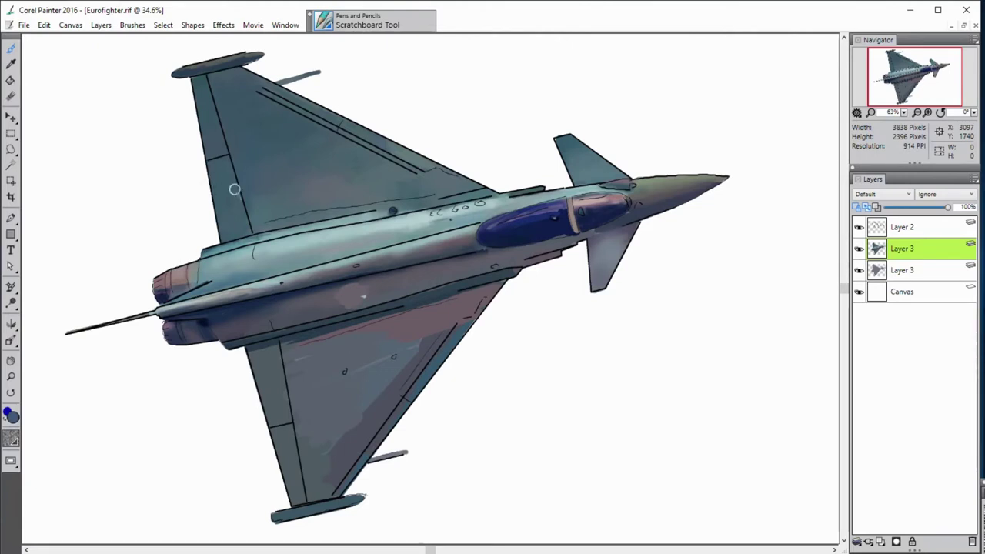
drag(264, 56, 259, 63)
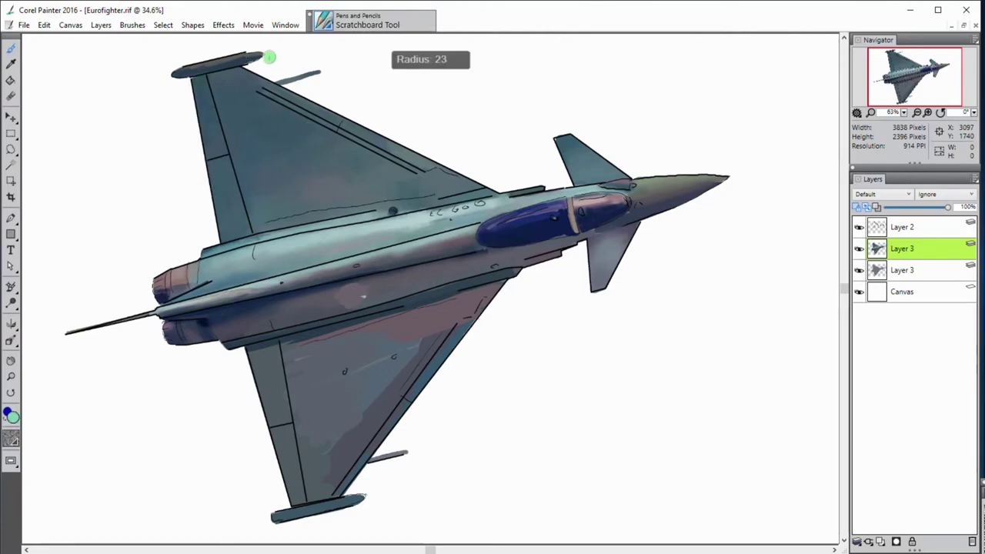
alt+click(235, 64)
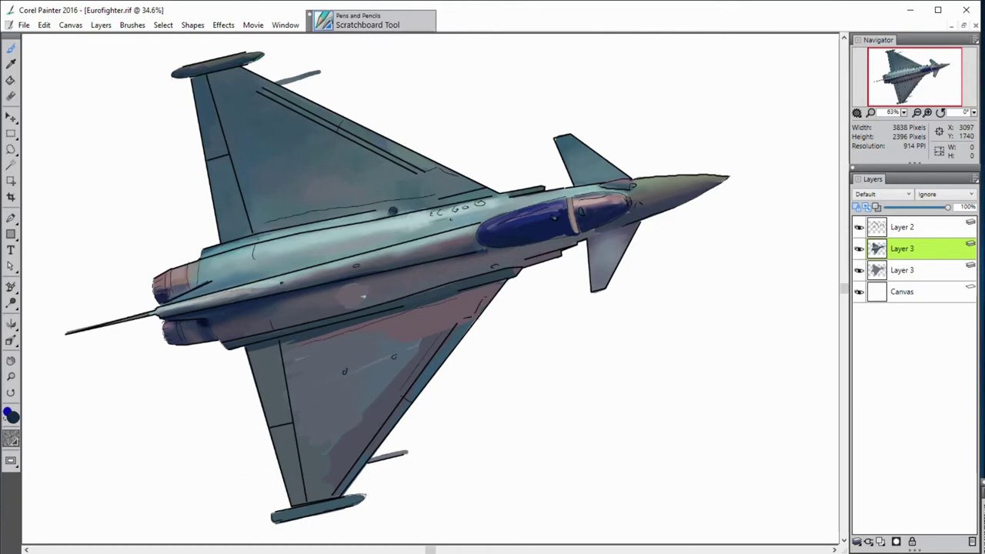
alt+click(177, 80)
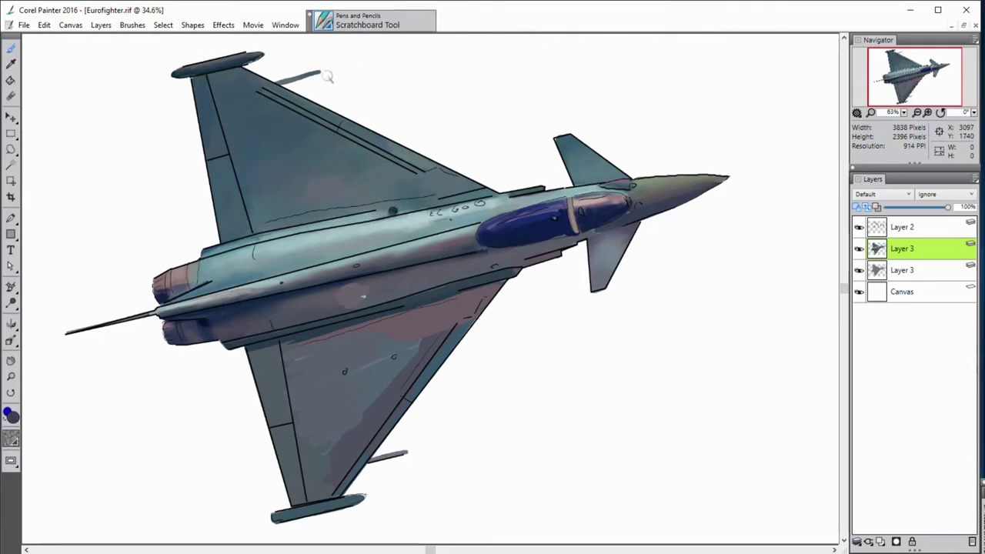
alt+click(246, 68)
drag(277, 82, 319, 72)
drag(369, 462, 406, 452)
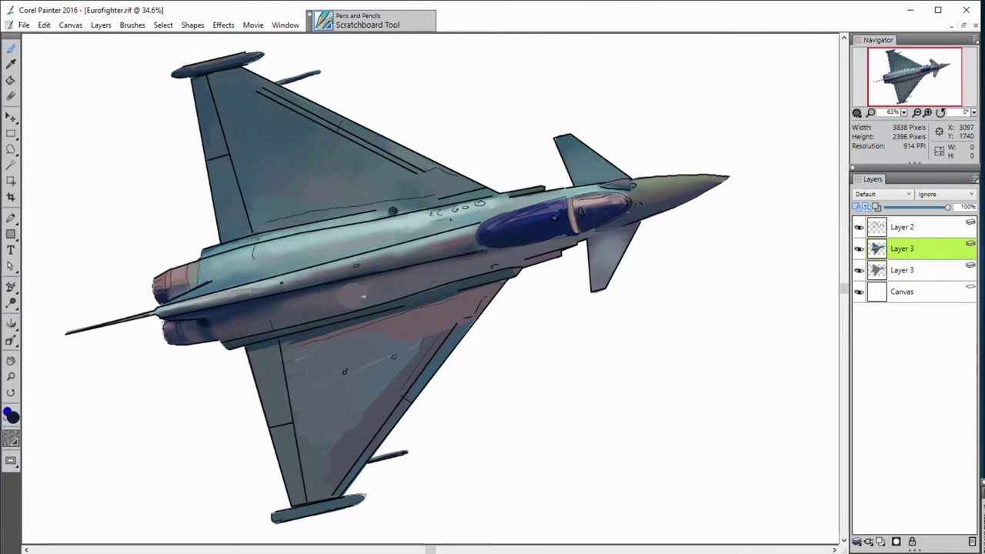
drag(313, 518, 276, 521)
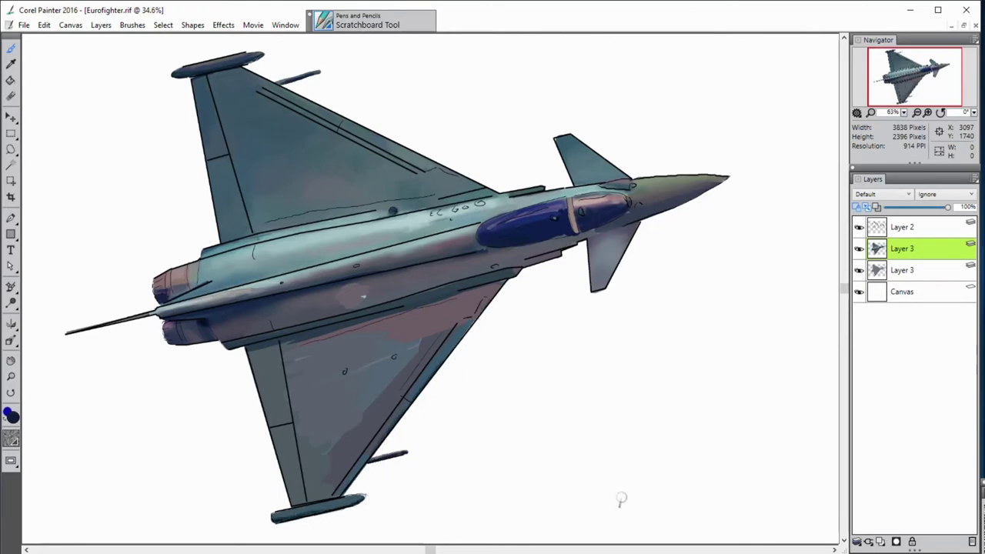
Compare with and without line art, then sample grey-teal shades from the tail fin and fuselage spine
click(859, 227)
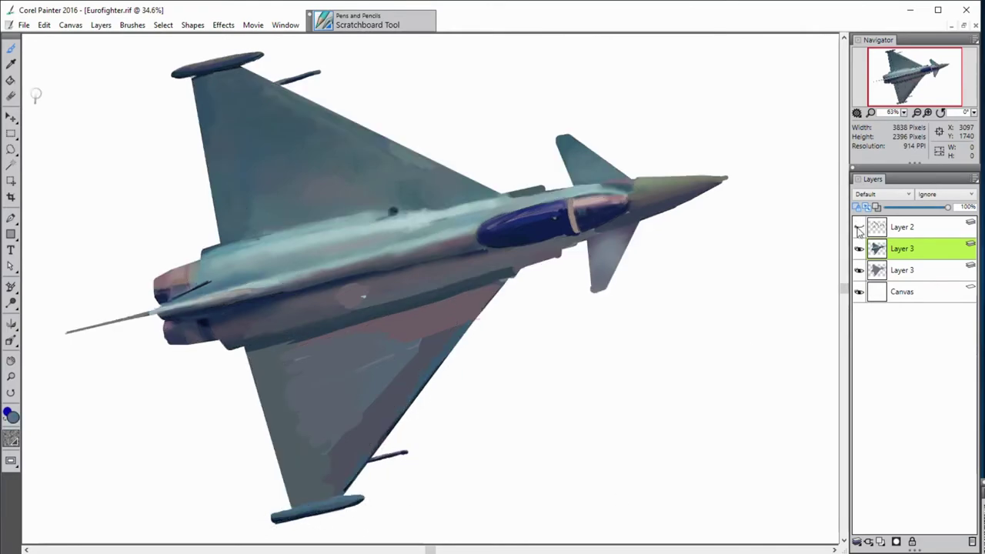
click(860, 227)
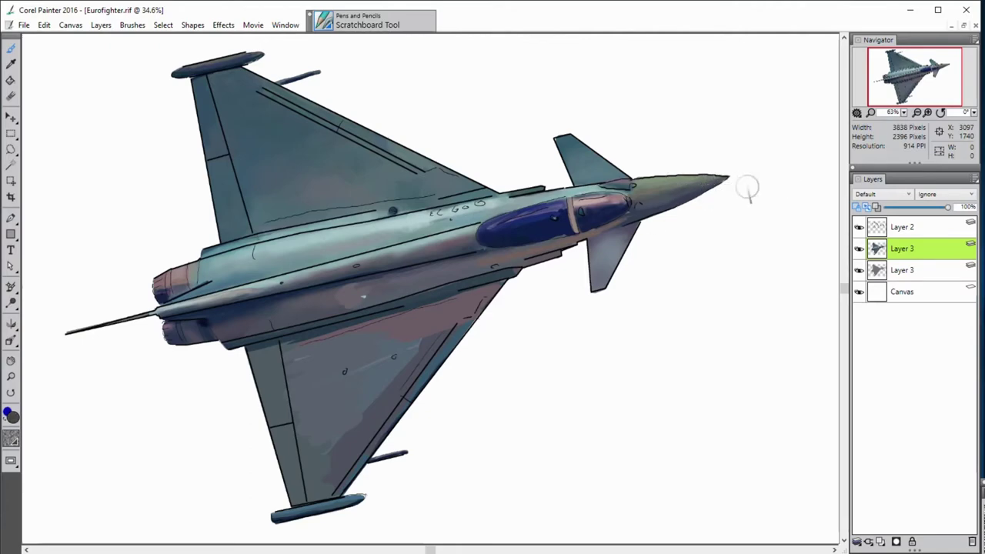
alt+click(622, 230)
alt+click(574, 172)
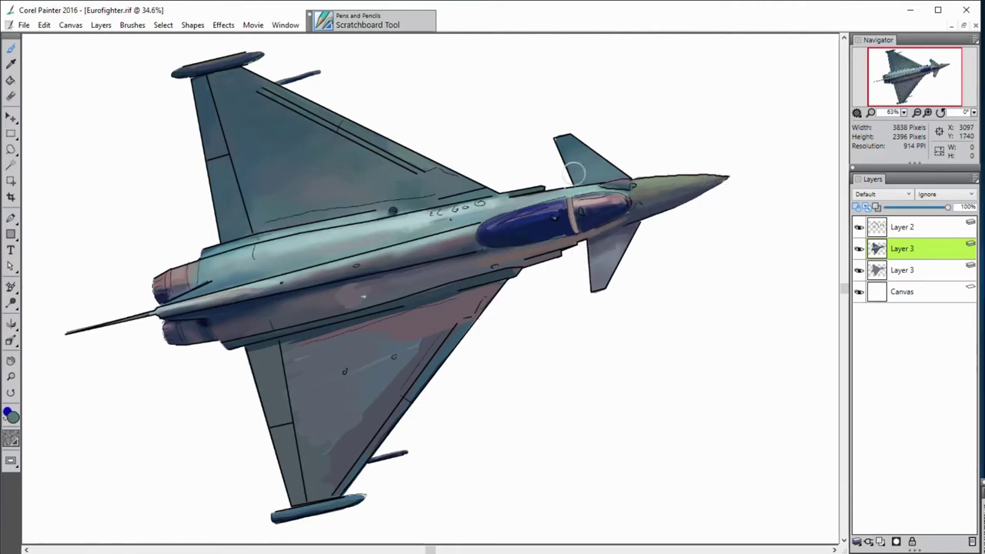
alt+click(508, 194)
alt+click(500, 199)
alt+click(503, 181)
Highlight the wing root, pick darker and lighter blue-teal shades, set secondary colour white, and hide the line art
mouse_move(273, 221)
mouse_down()
mouse_move(335, 198)
mouse_move(377, 204)
mouse_up()
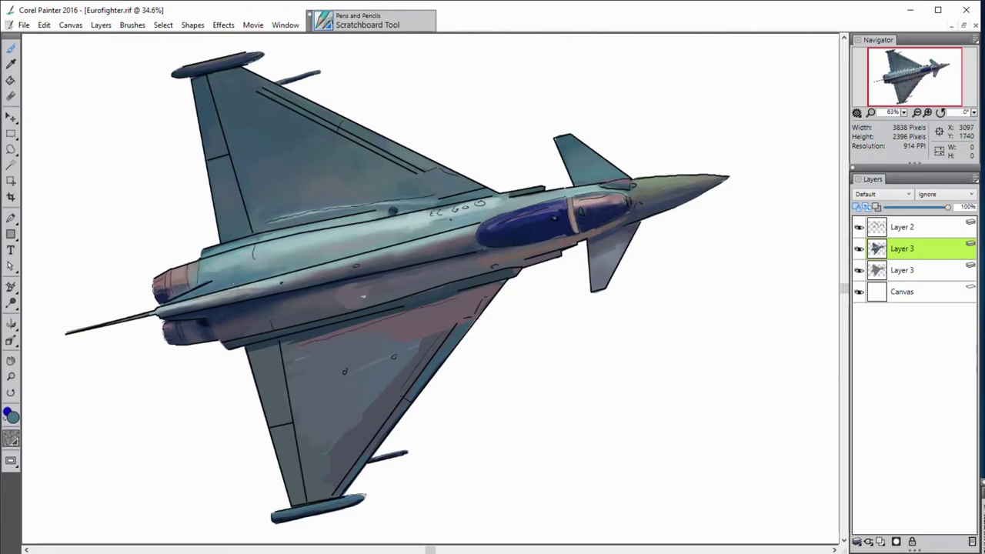
alt+click(235, 307)
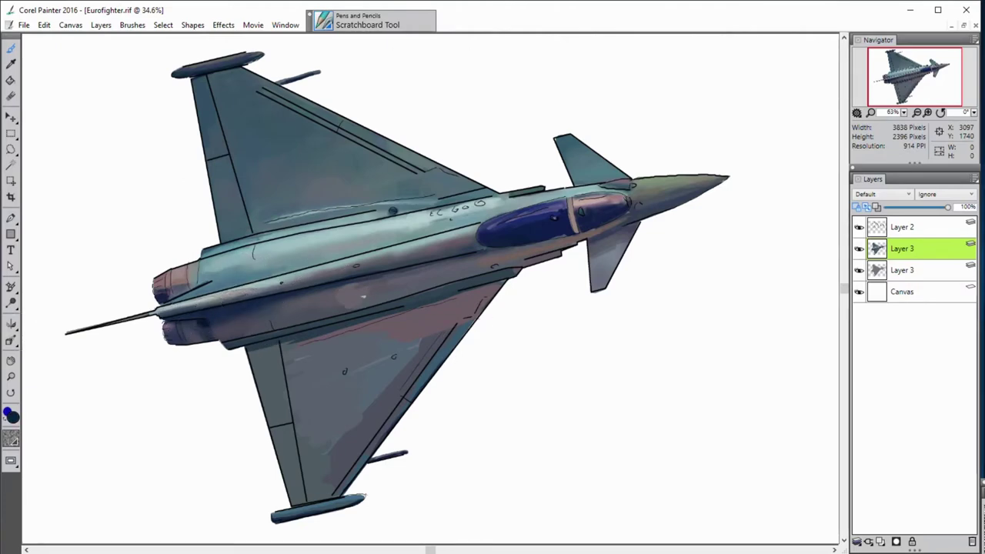
alt+click(196, 283)
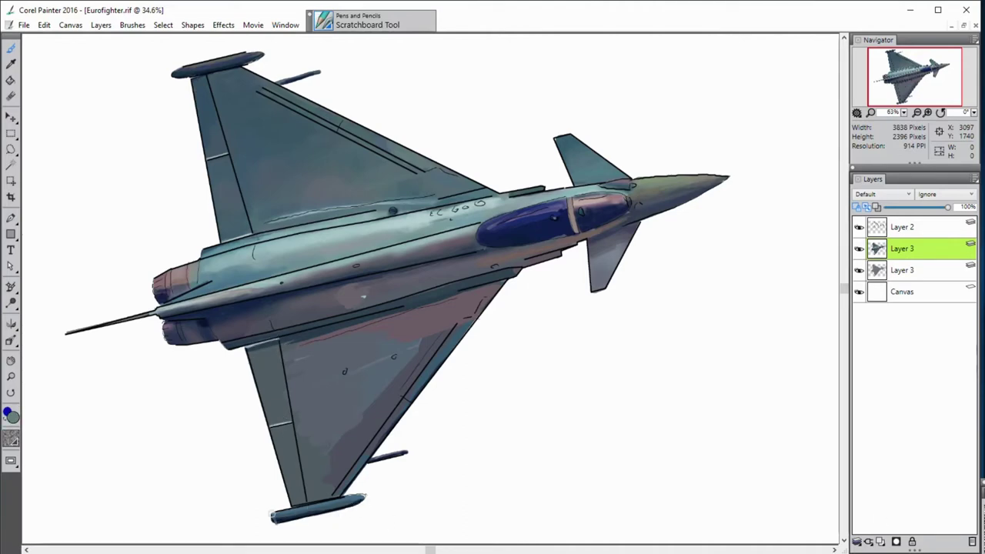
alt+click(487, 425)
click(859, 227)
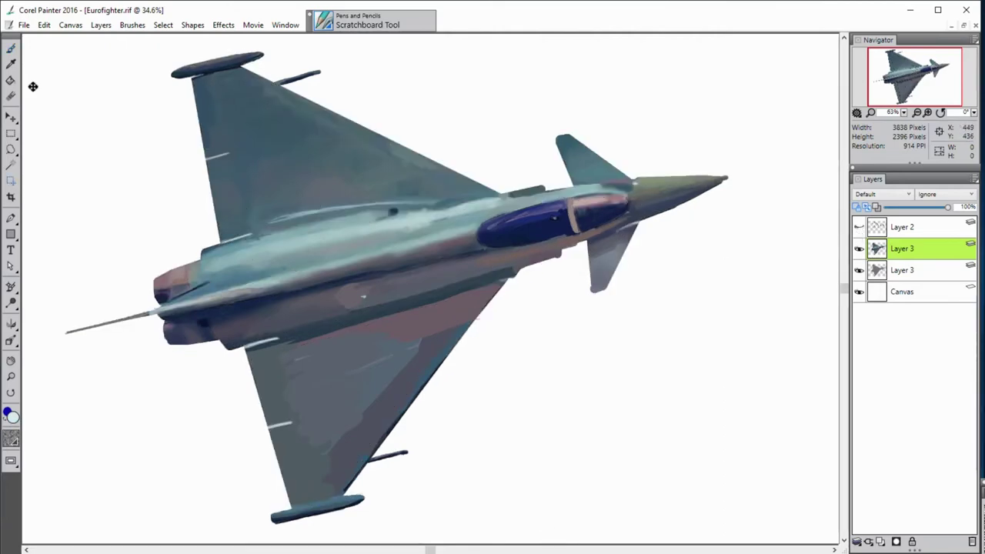
Darken the upper wing-root edge with sampled dark grey, then sample grey-blue from the fuselage
alt+click(273, 215)
drag(271, 214, 312, 204)
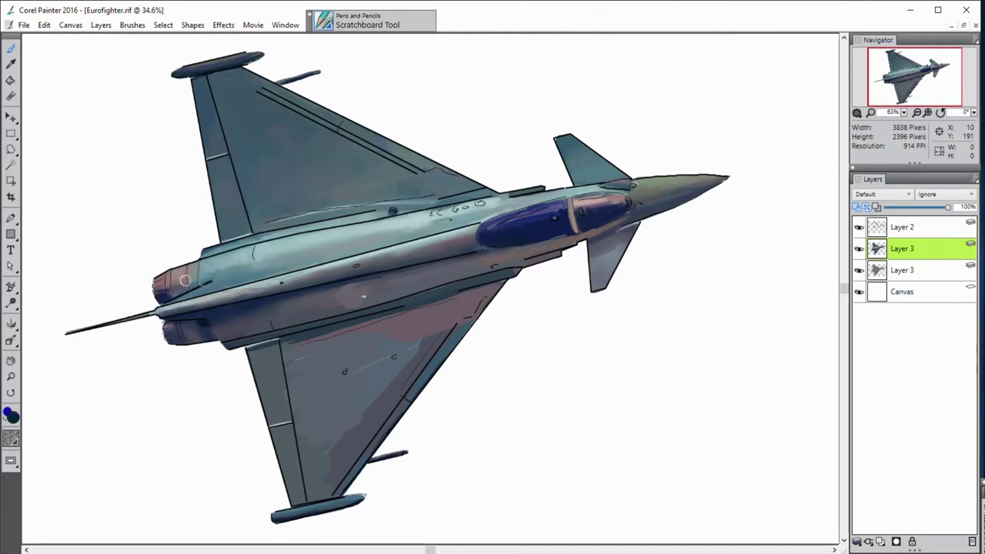
alt+click(436, 274)
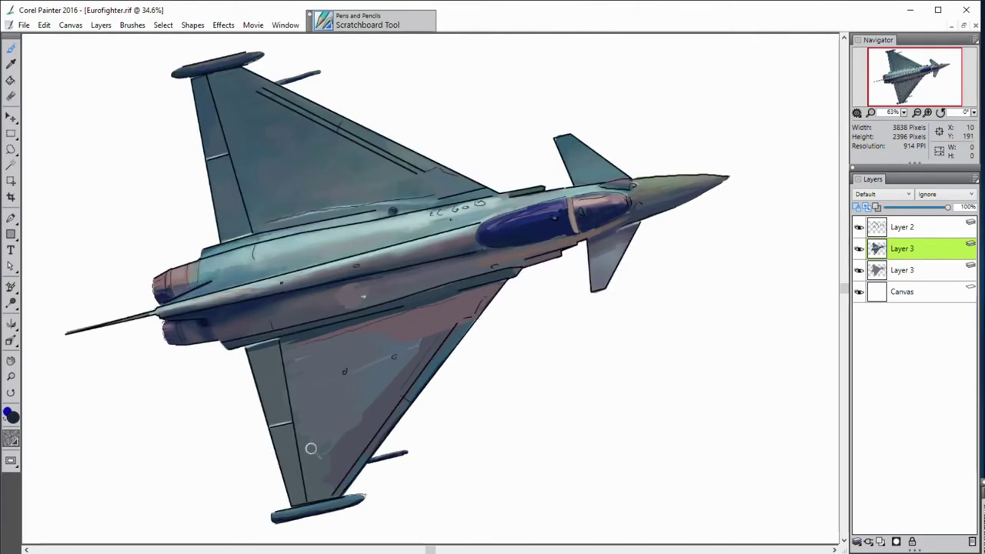
key(b)
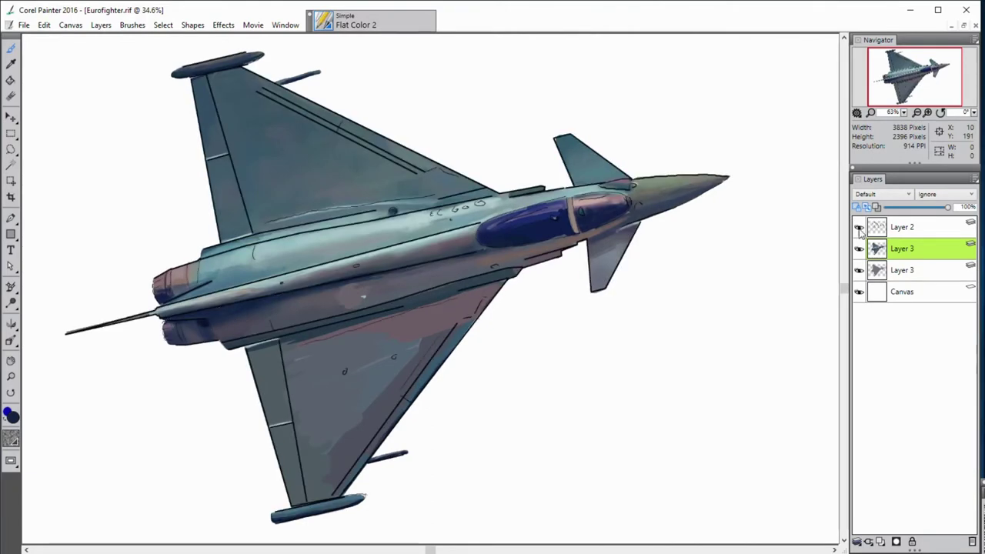
Make the painted colour layer active with white and paint over part of the canopy frame
click(859, 227)
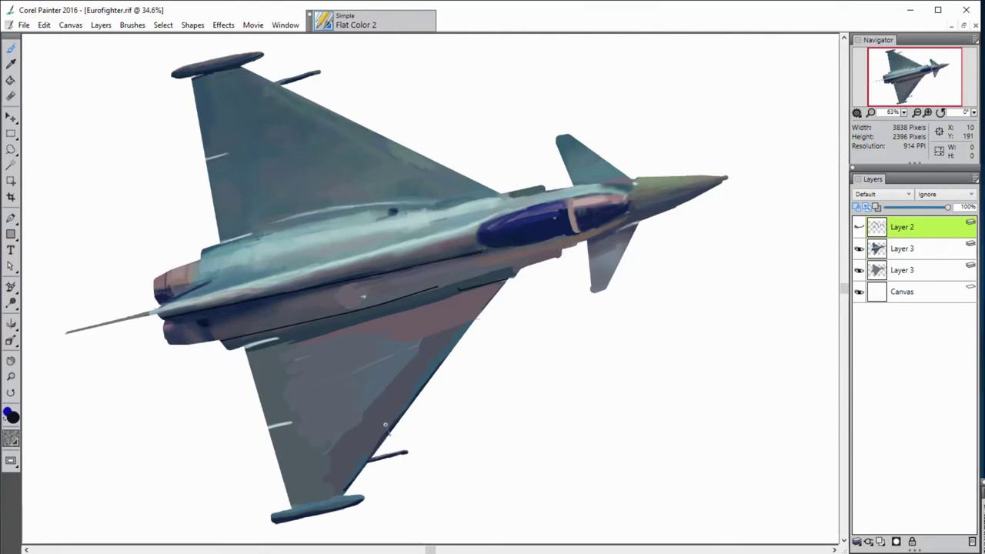
click(859, 227)
click(859, 227)
click(877, 249)
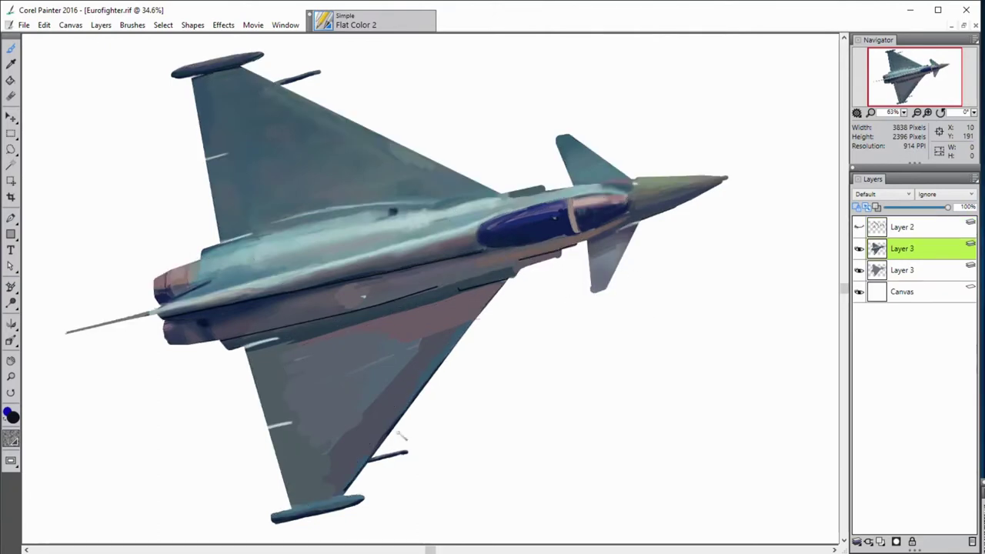
alt+click(600, 361)
click(859, 227)
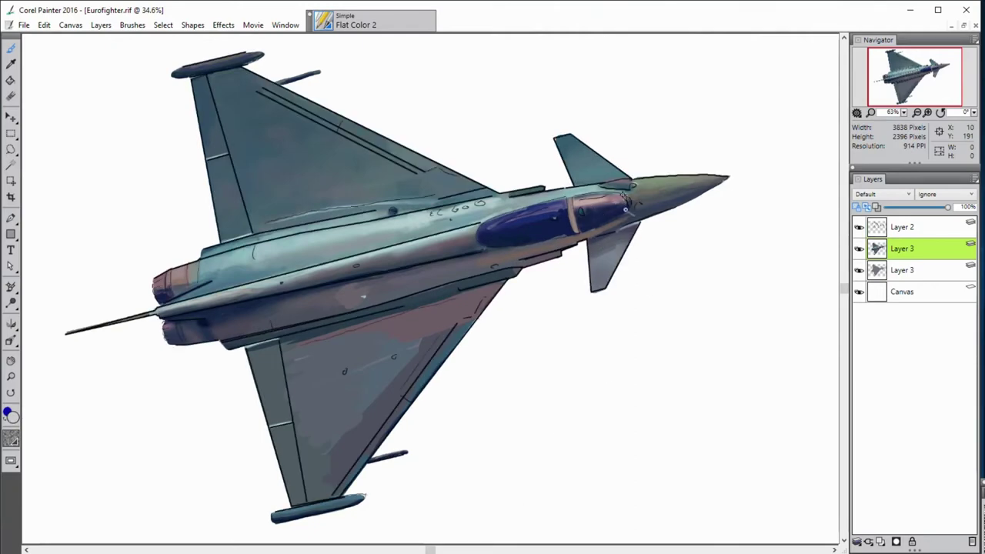
click(859, 227)
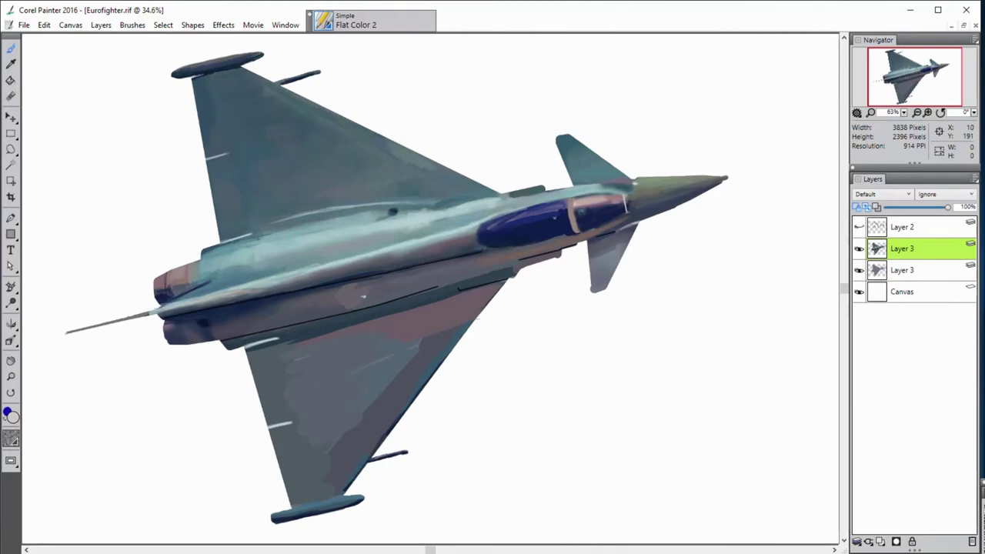
drag(573, 198, 575, 228)
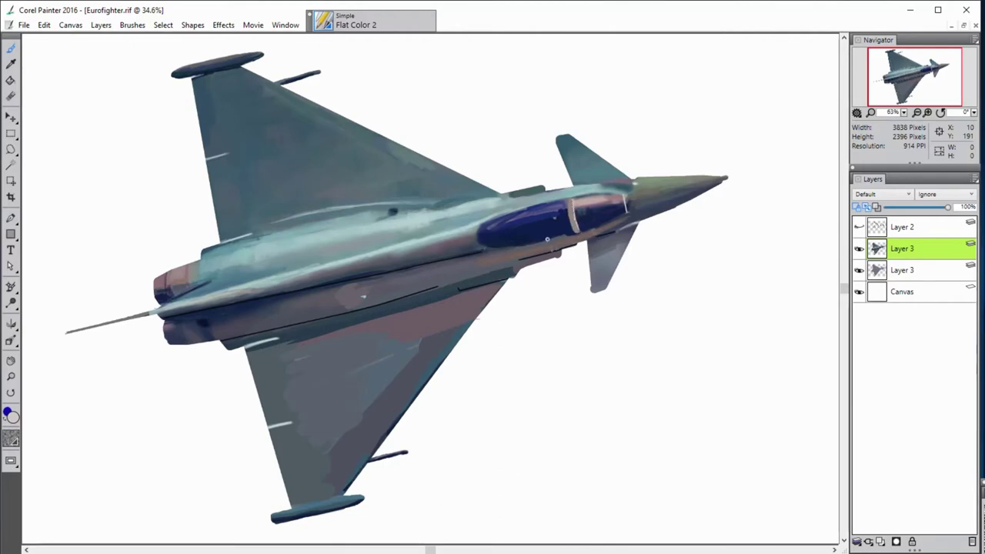
Add a light highlight along the upper wing's leading edge, checking it against the line art
click(859, 227)
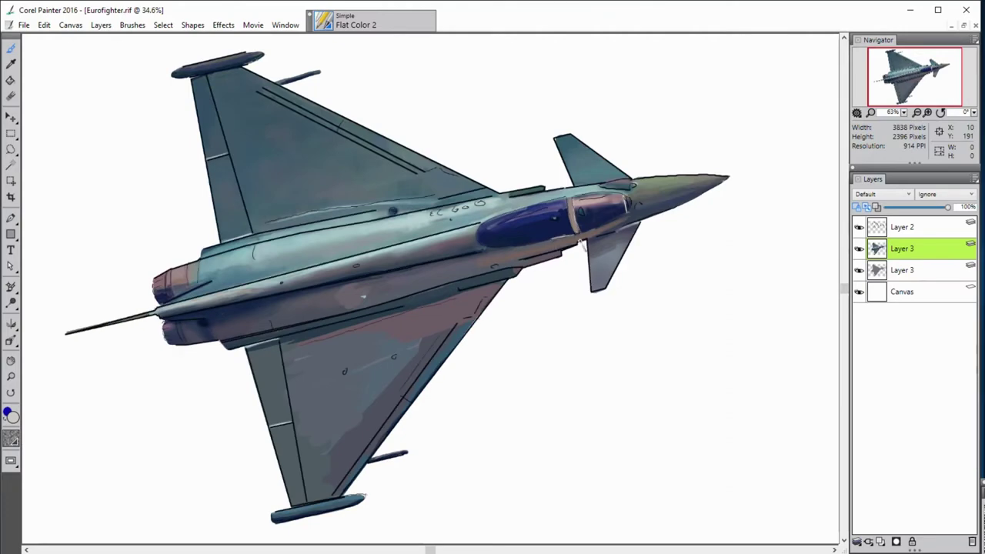
click(859, 227)
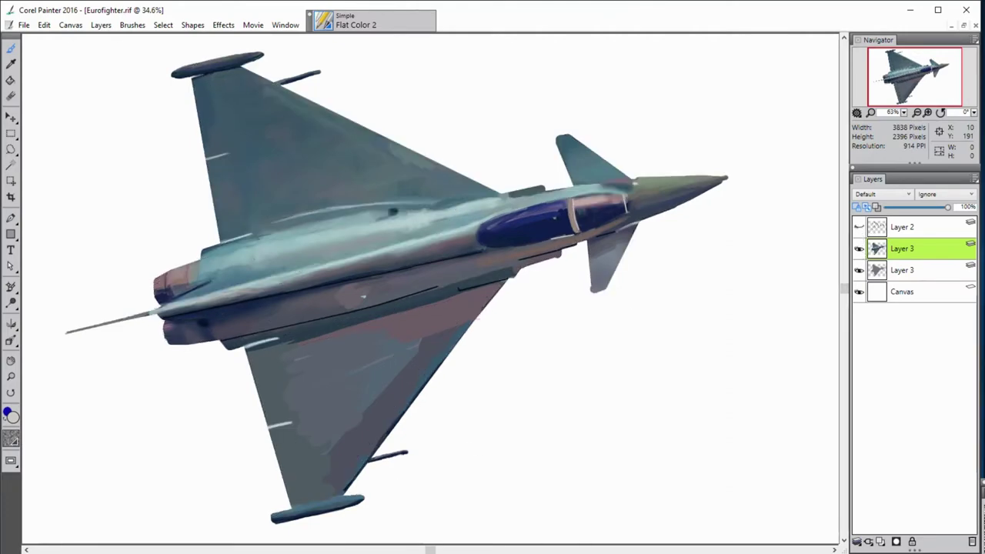
click(859, 227)
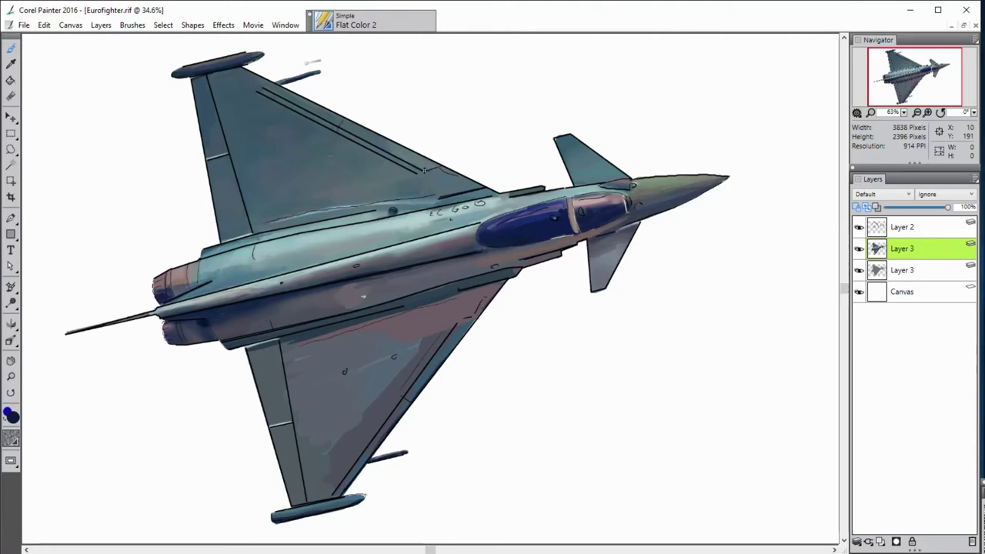
drag(425, 171, 337, 128)
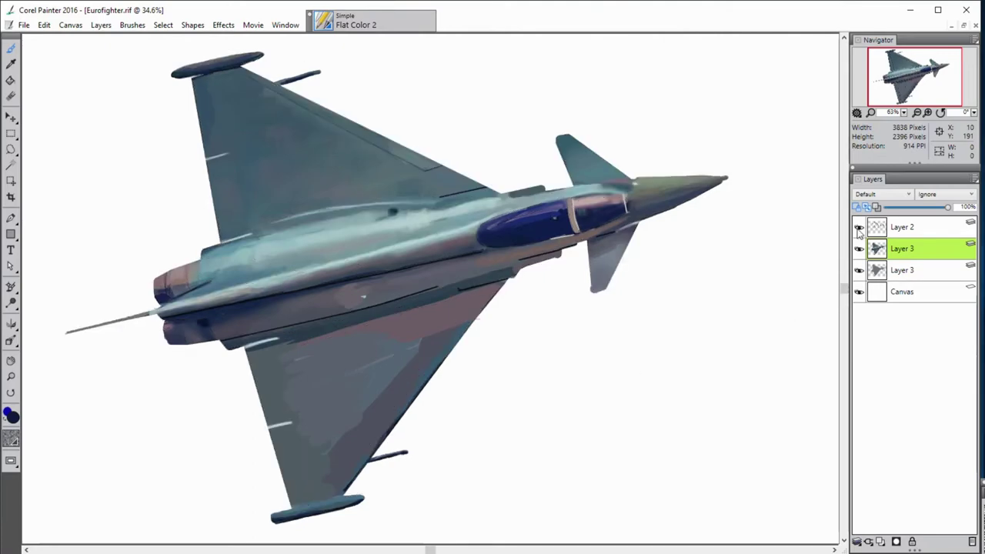
click(859, 227)
click(859, 227)
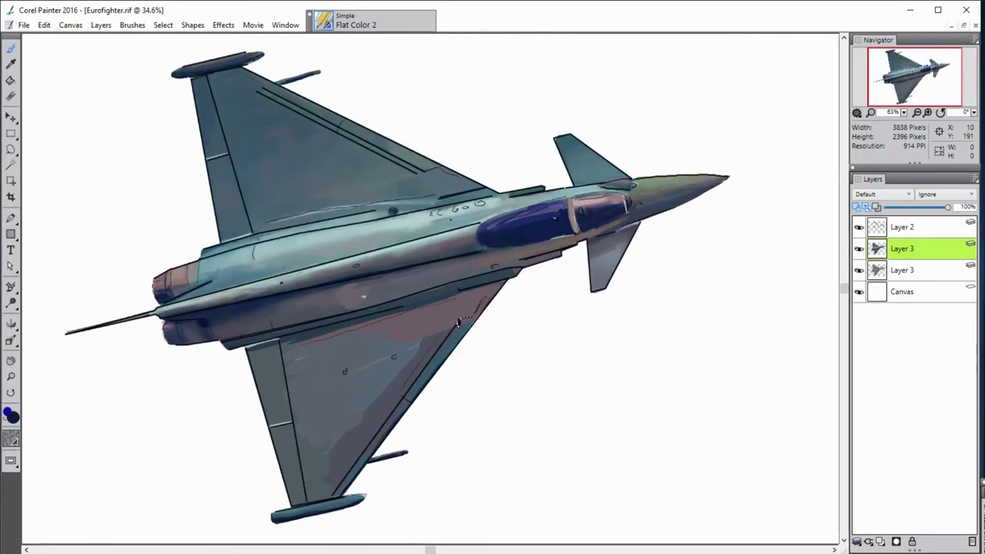
Add a light highlight along the lower wing's leading edge, then leave the line art hidden
drag(459, 319, 402, 401)
click(859, 227)
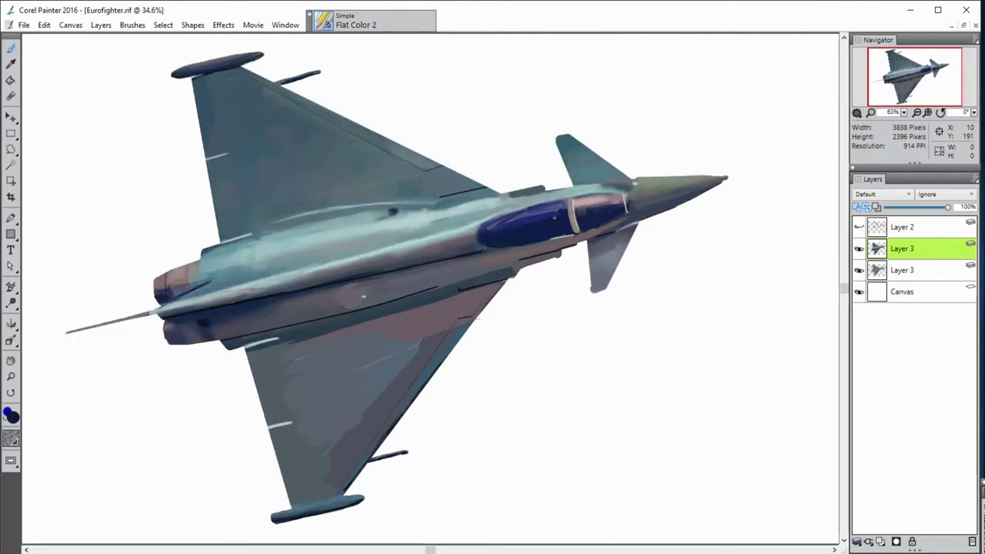
click(859, 227)
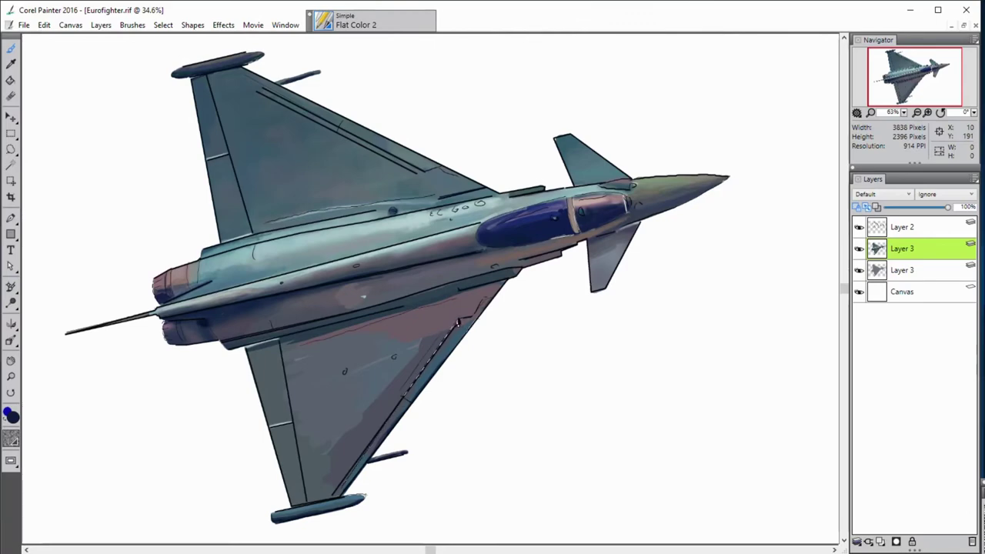
click(859, 227)
click(859, 228)
click(859, 227)
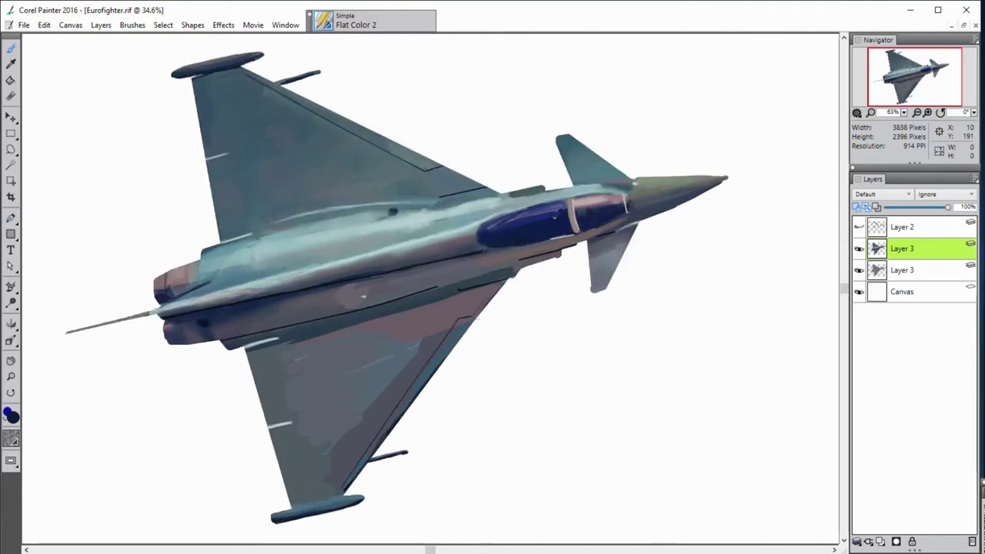
key(b)
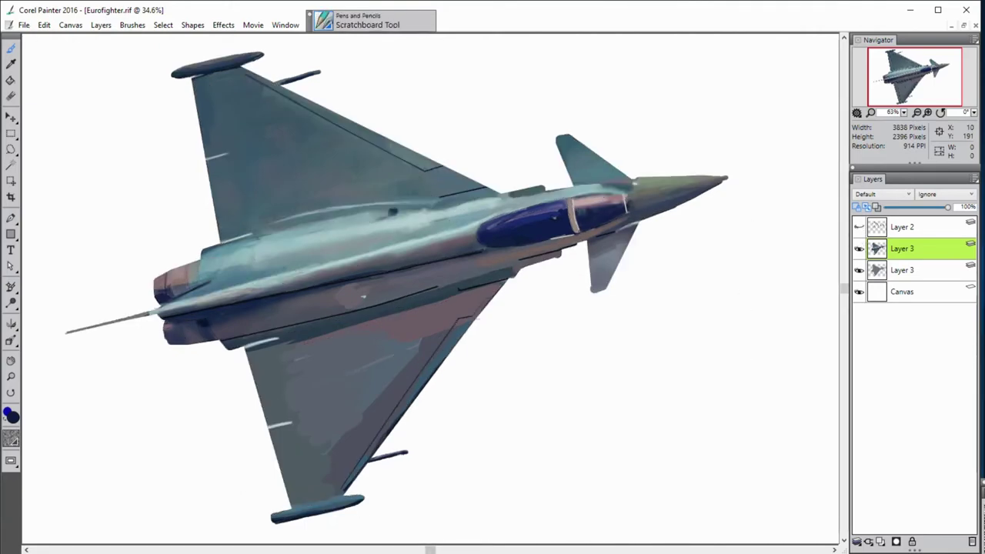
Show the Layer 2 line art over the jet again after a quick hide-and-show check
click(638, 402)
click(859, 228)
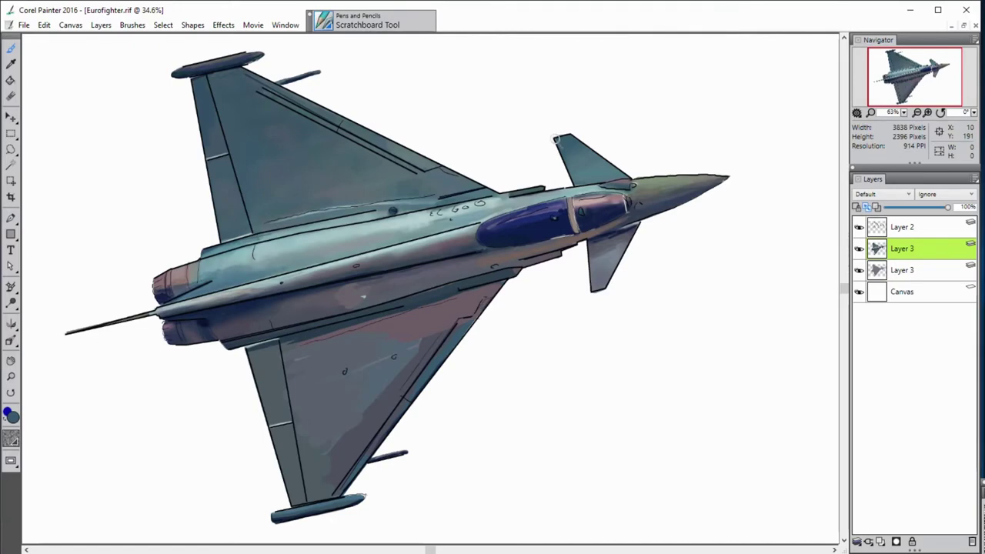
click(859, 227)
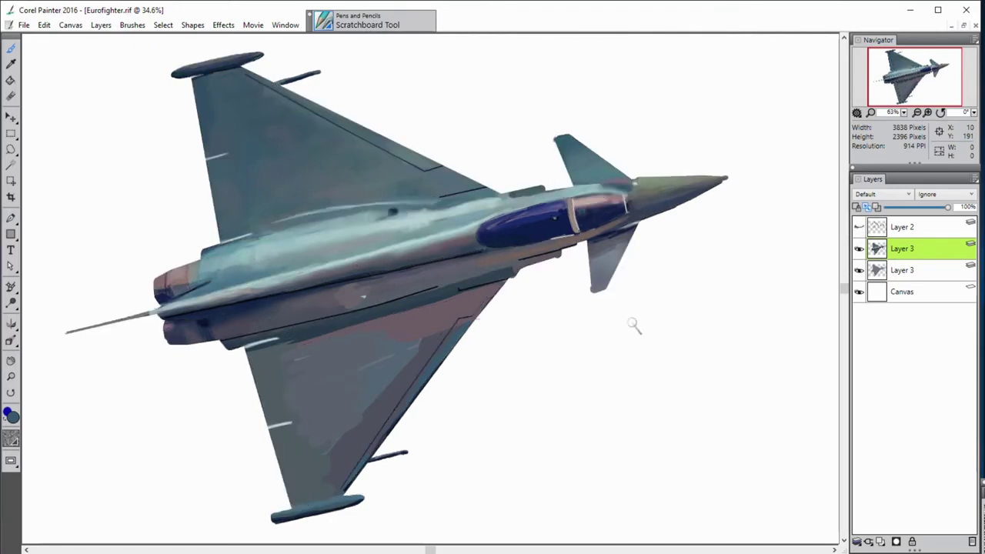
click(859, 227)
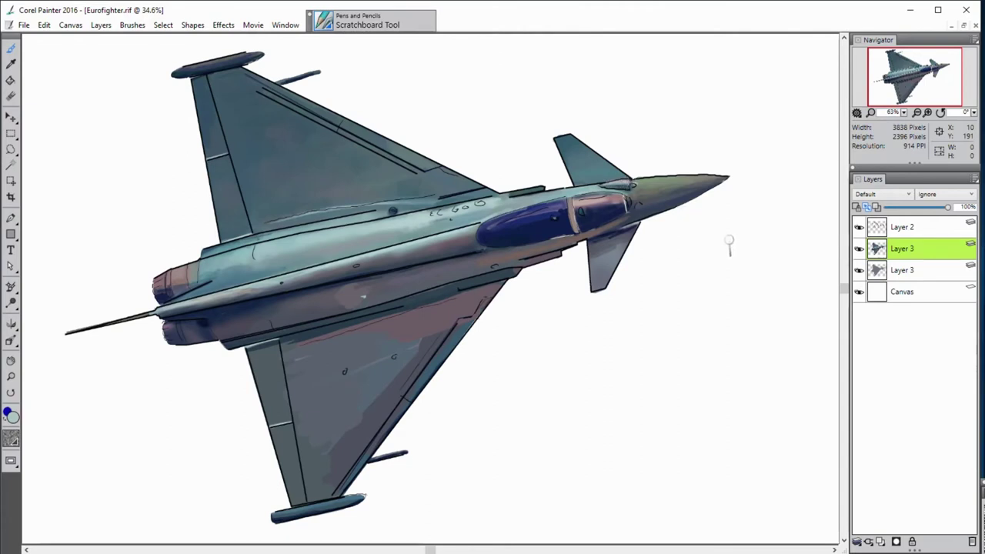
Sample a light teal, resize the brush to radius 57, and load Flat Color 2 with white
key(b)
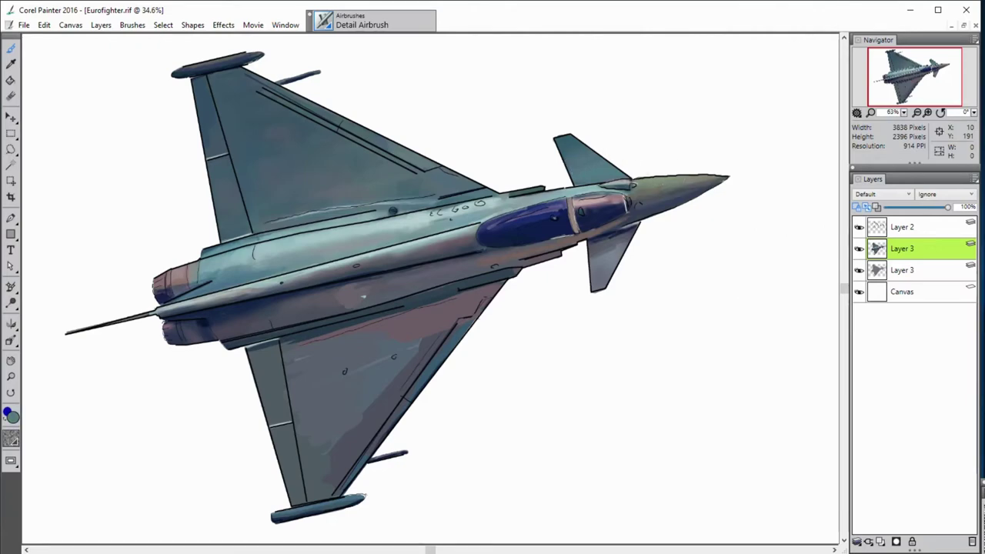
alt+click(497, 195)
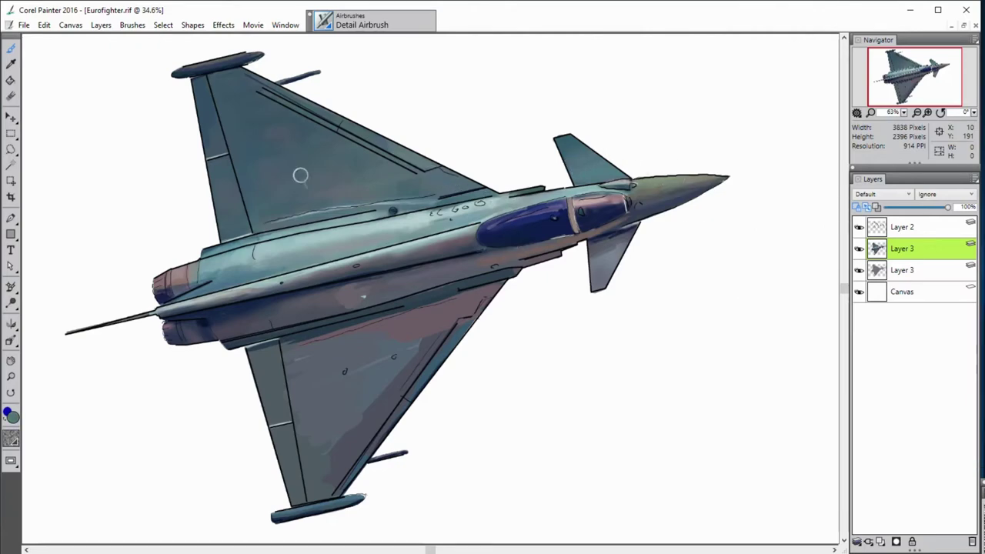
key(ctrl+b)
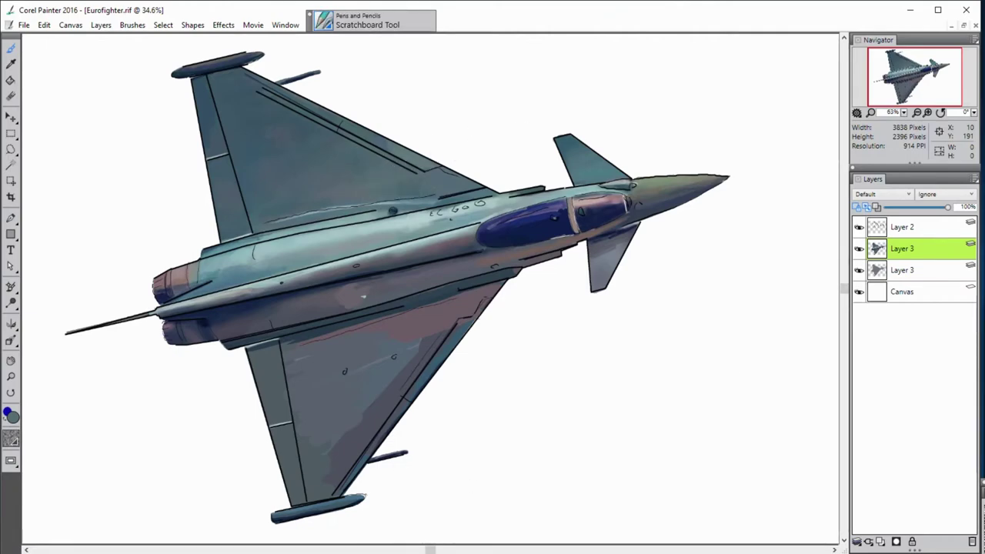
drag(384, 94, 385, 97)
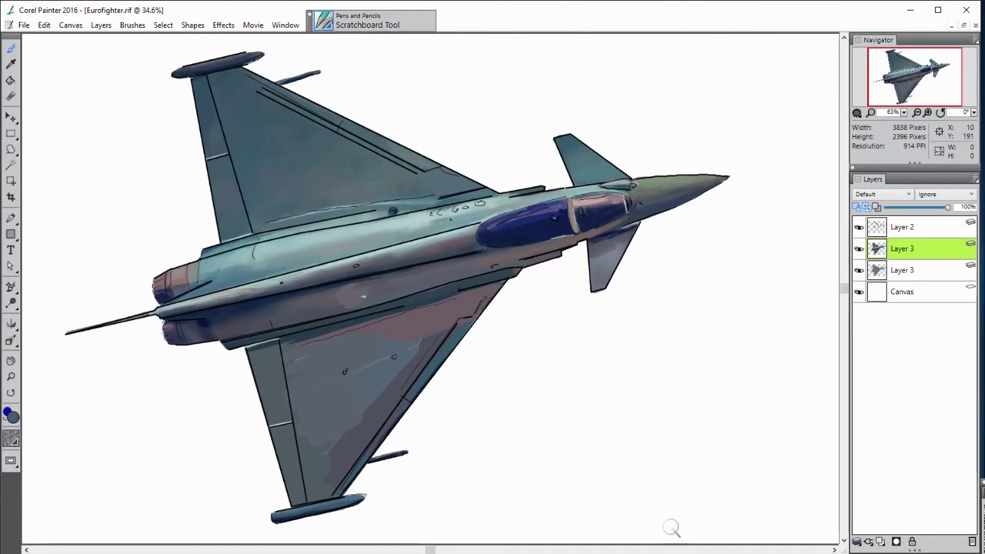
key(1)
alt+click(649, 395)
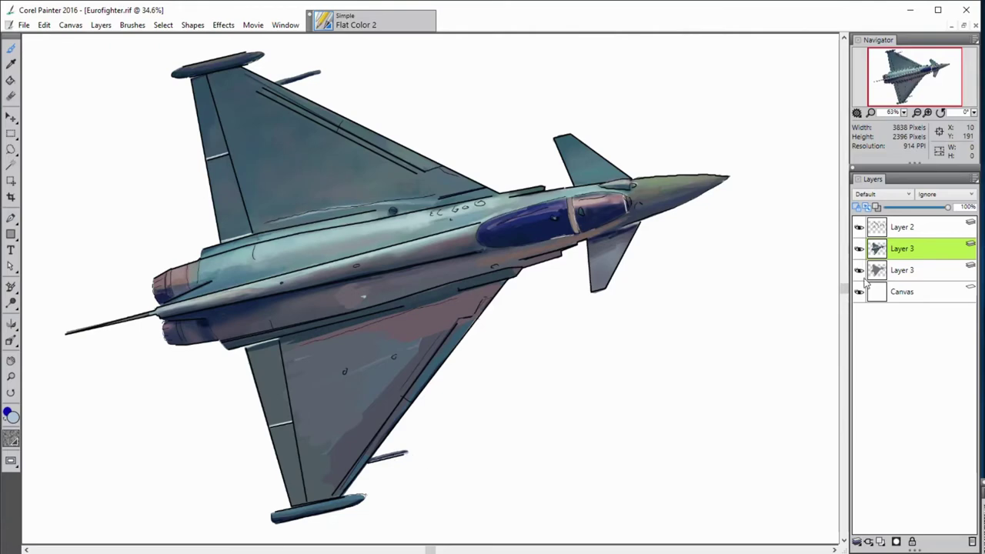
Hide both line-art layers and set up a white brush, shrinking it from radius 18 to 12
click(859, 271)
click(860, 227)
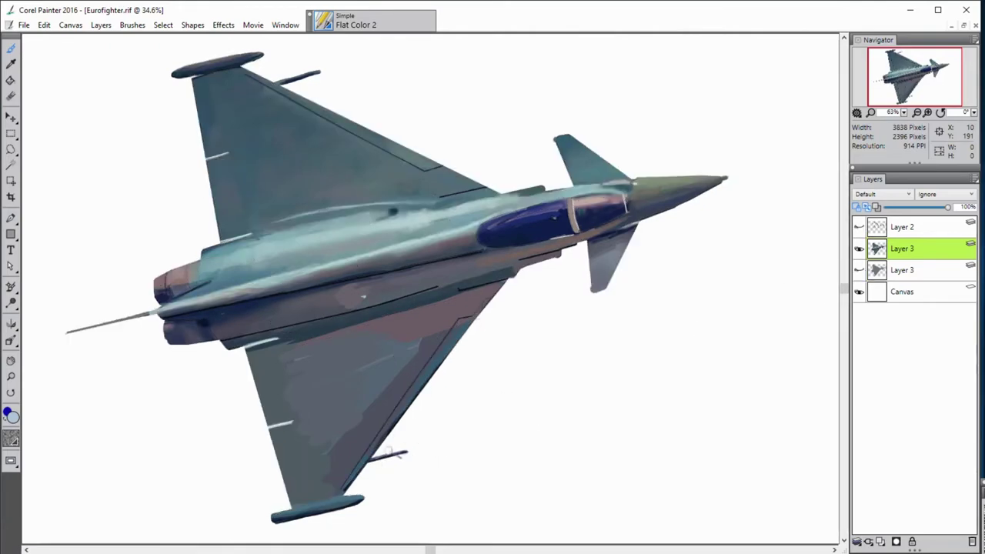
drag(504, 470, 401, 444)
click(276, 80)
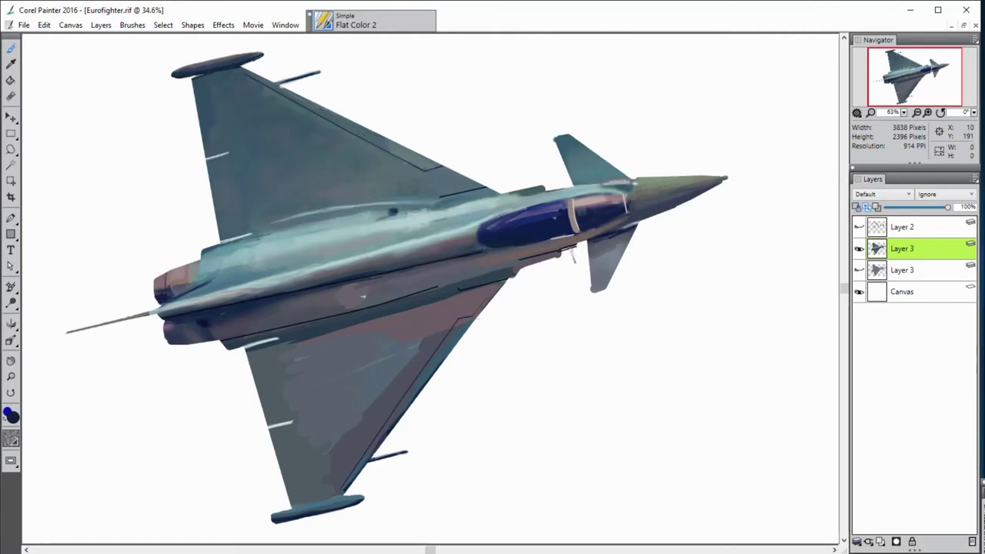
alt+click(554, 273)
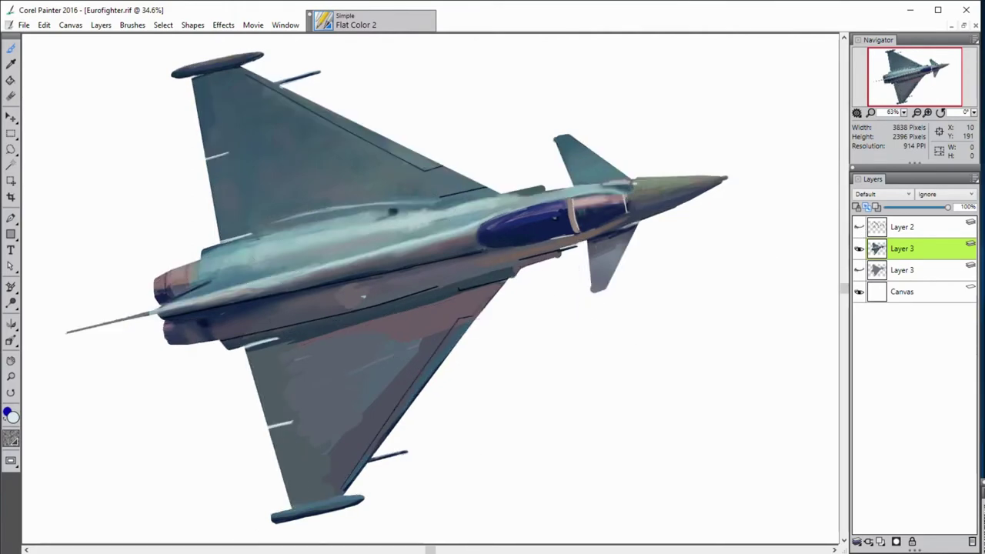
mouse_move(573, 277)
mouse_down()
mouse_move(585, 243)
mouse_move(593, 310)
mouse_up()
Paint pale highlights along the fin edge and under the nose past its tip, then sample the nose's dark grey
drag(547, 134, 565, 176)
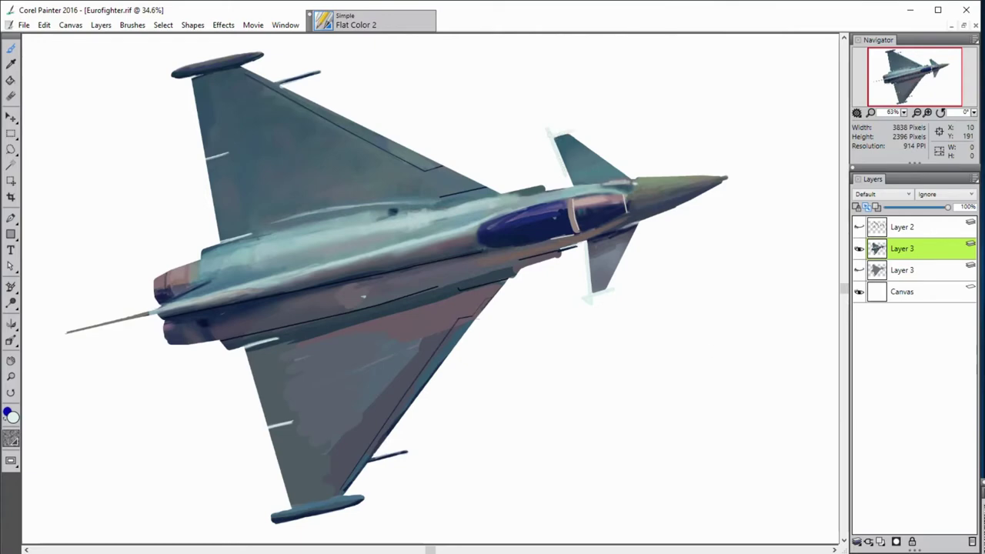
mouse_move(659, 216)
mouse_down()
mouse_move(676, 228)
mouse_move(695, 201)
mouse_up()
drag(726, 180, 738, 169)
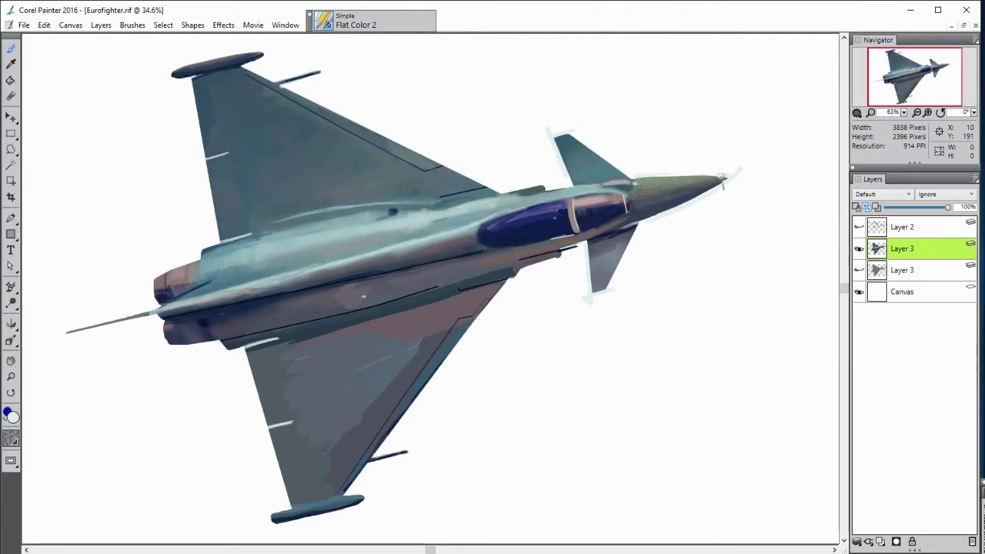
alt+click(725, 182)
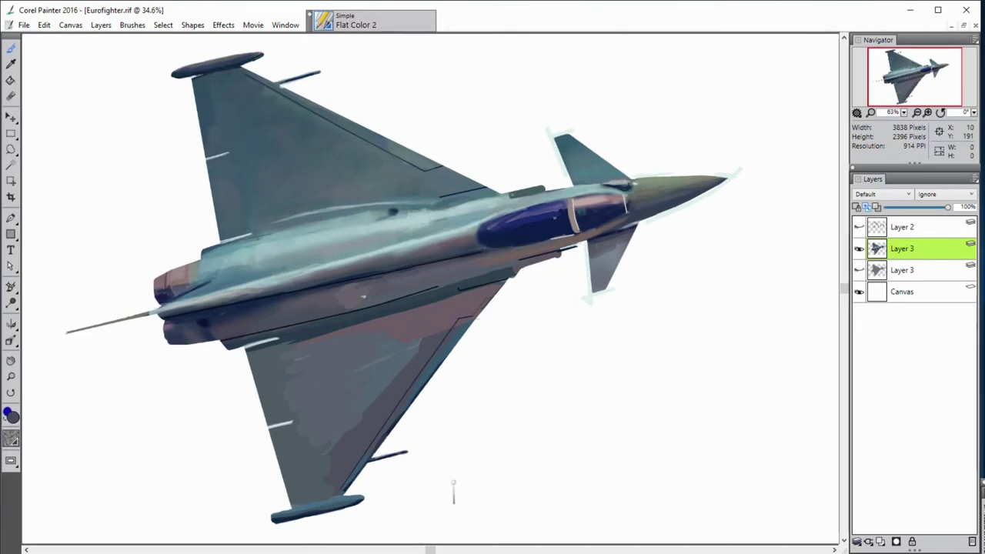
click(859, 227)
click(859, 228)
key(b)
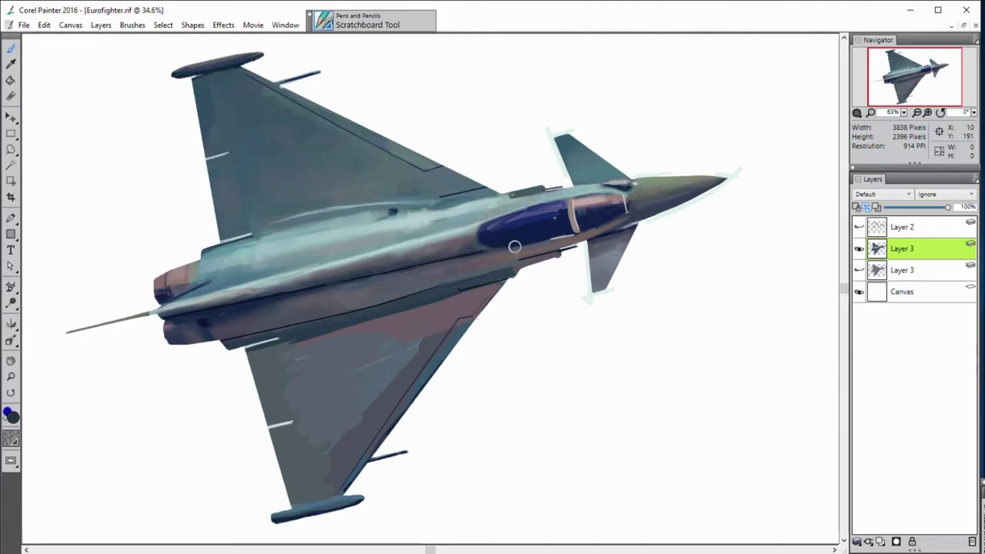
Sample light grey-blue, grey and dark navy fuselage colours while checking against the Layer 2 line art
alt+click(389, 248)
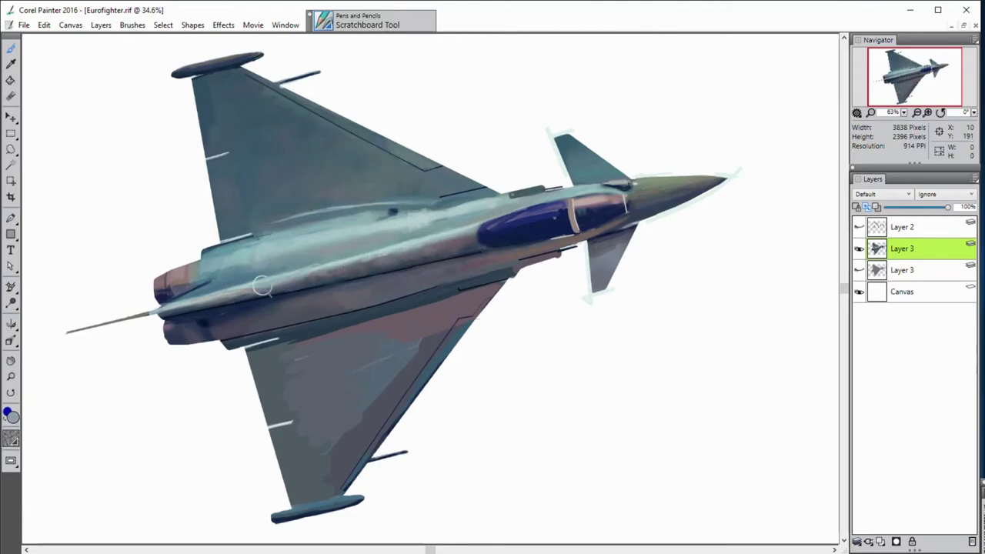
click(859, 228)
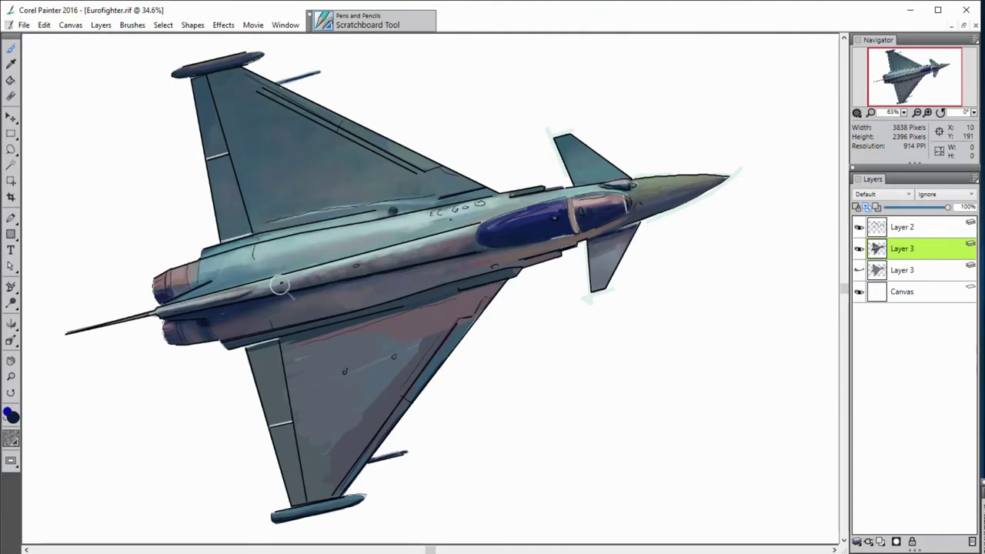
alt+click(282, 283)
click(859, 230)
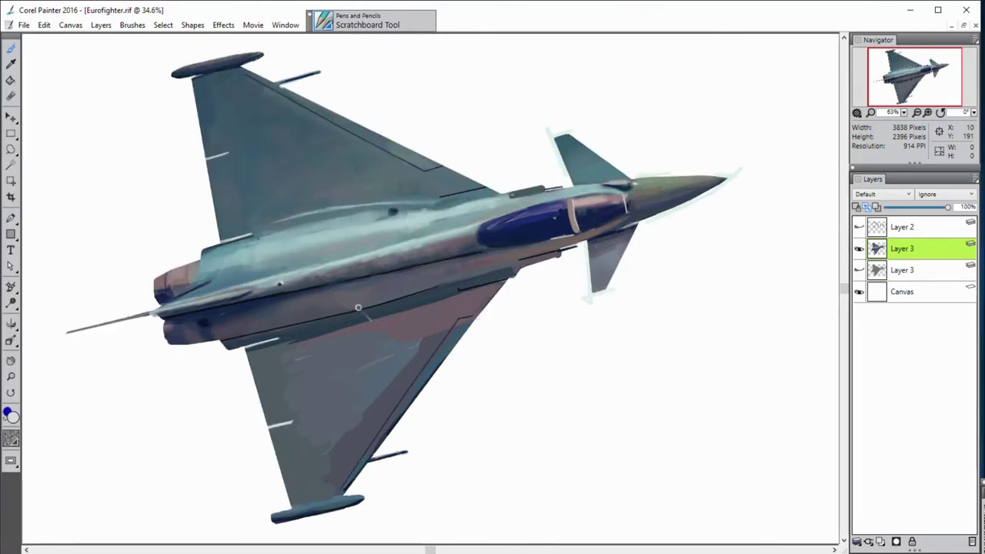
alt+click(320, 285)
alt+click(280, 285)
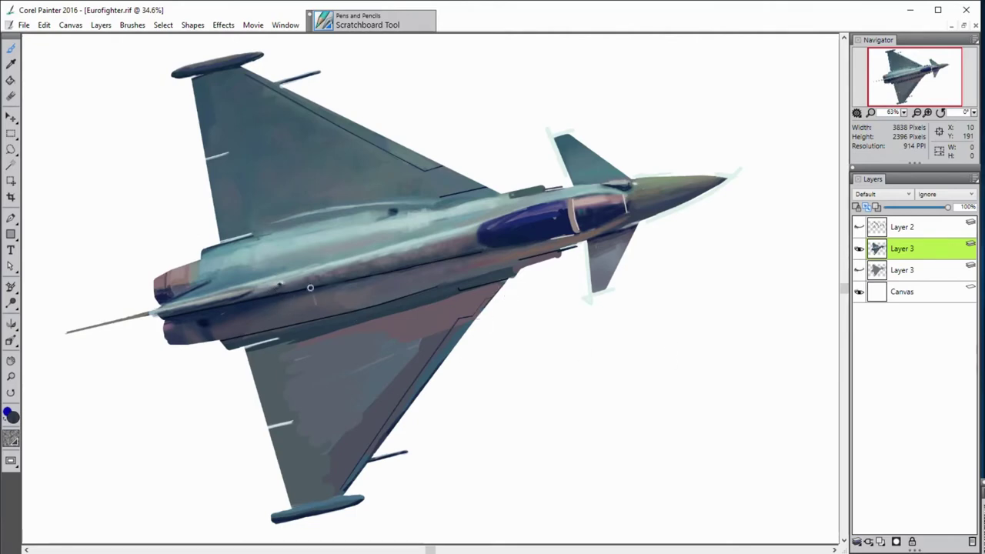
alt+click(274, 285)
alt+click(398, 398)
key(b)
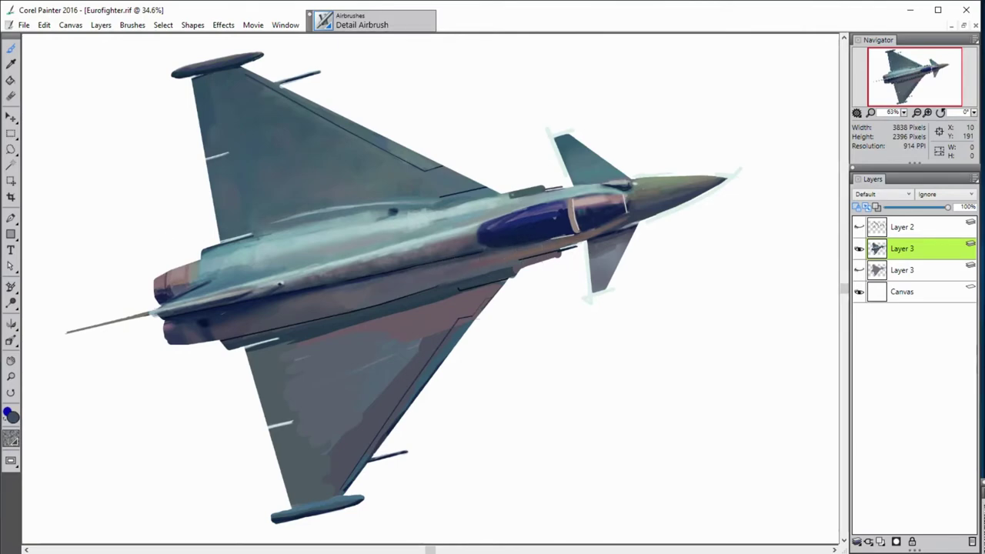
Extend the dark fuselage mark and paint a straight dark panel line below the wing root
key(ctrl+1)
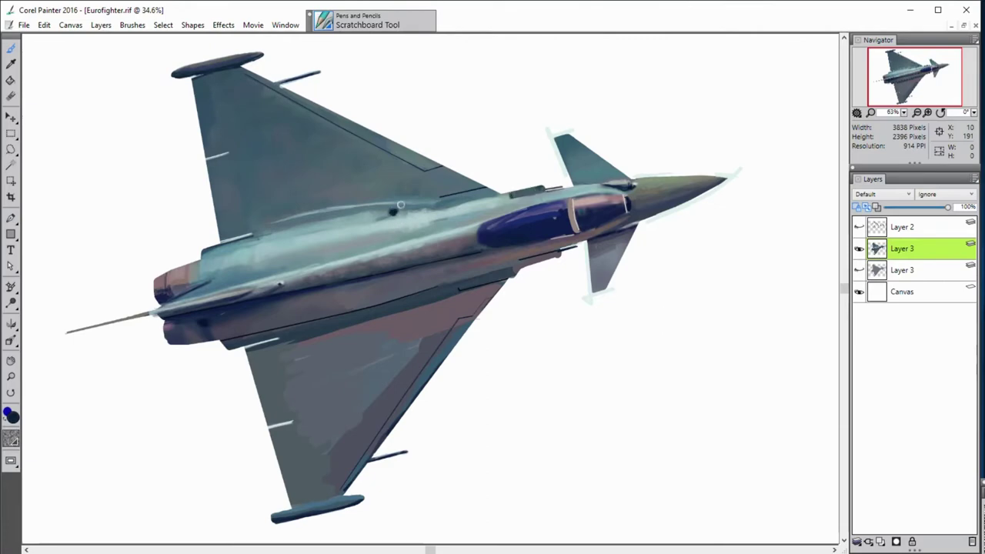
drag(398, 209, 377, 220)
key(b)
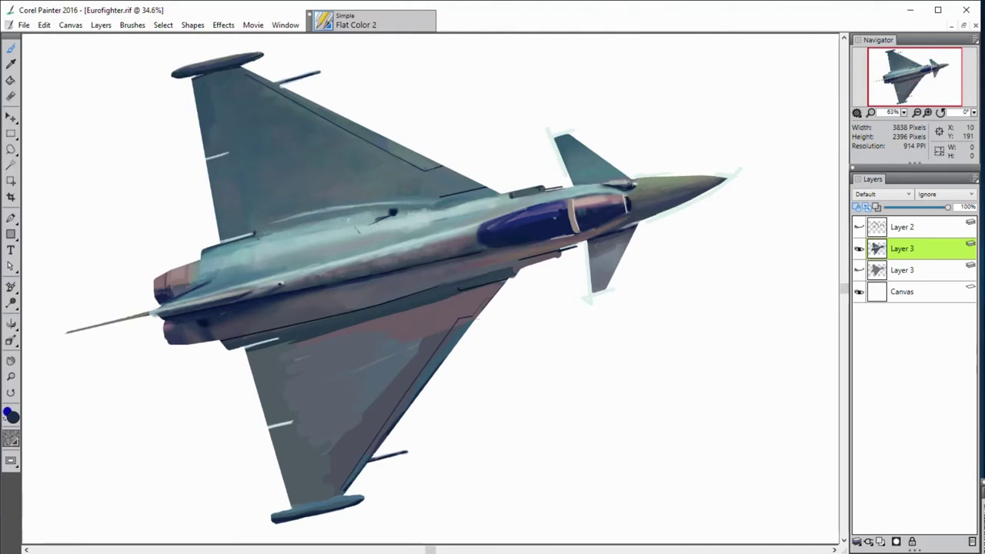
drag(388, 211, 258, 232)
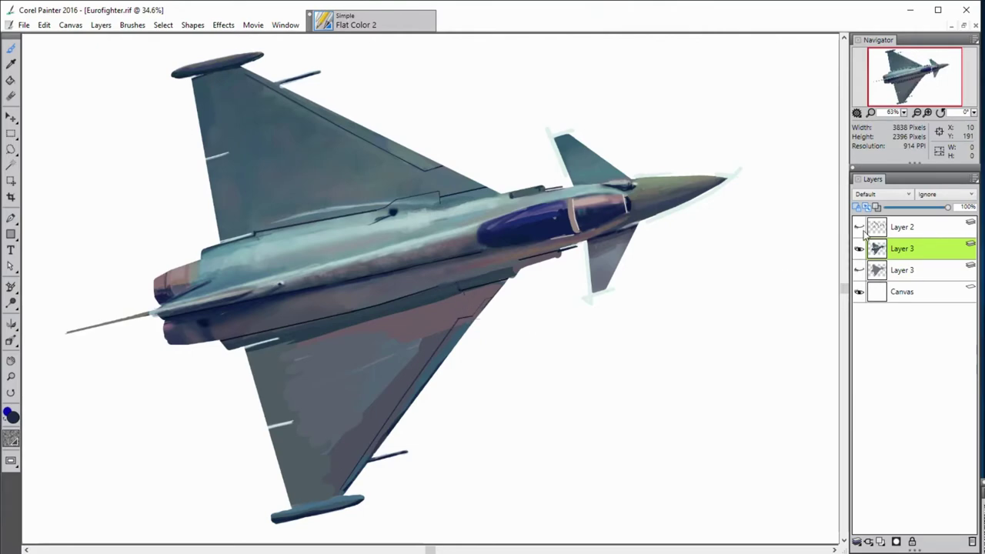
Try a darker stroke on the lower wing root, undo it, and hide the line art
click(859, 227)
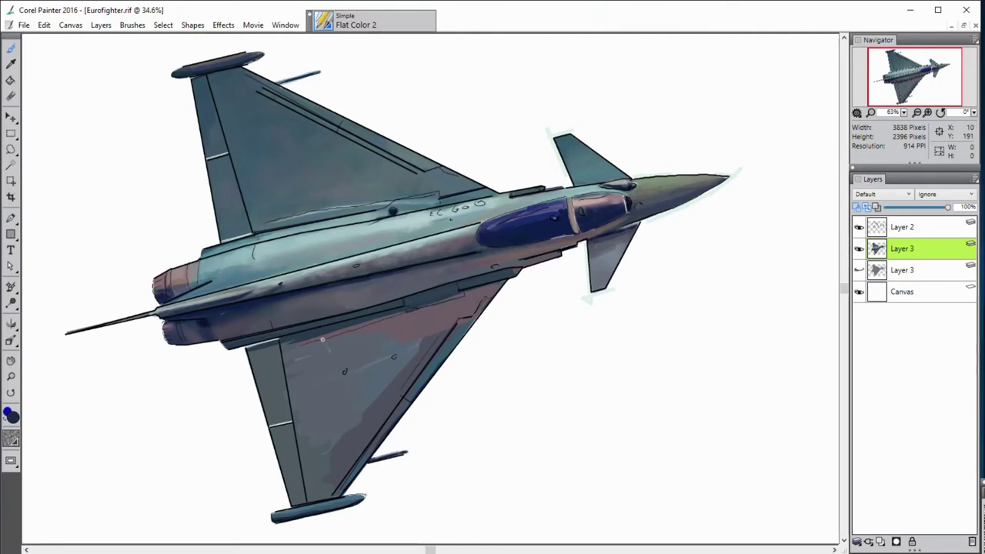
drag(322, 339, 301, 344)
key(ctrl+z)
click(859, 227)
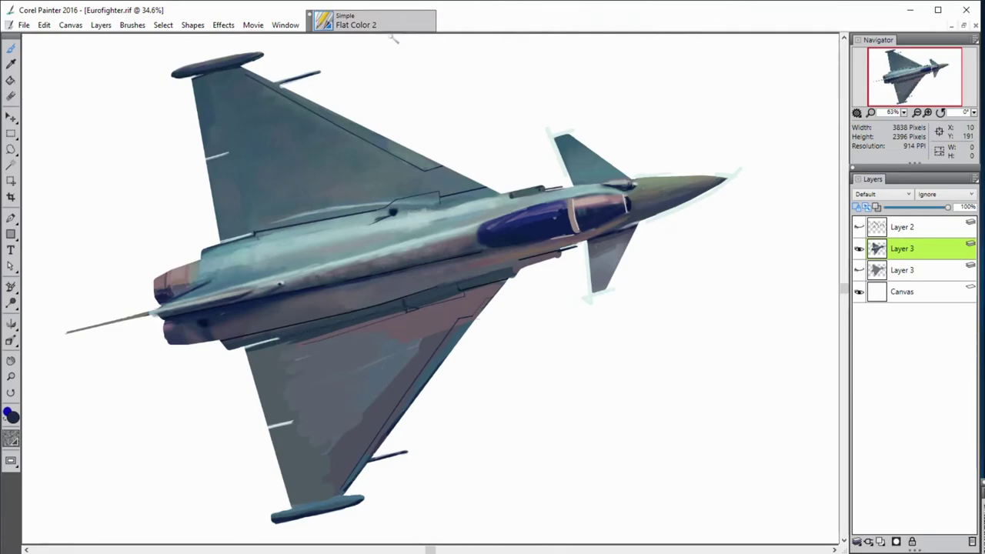
key(ctrl+/)
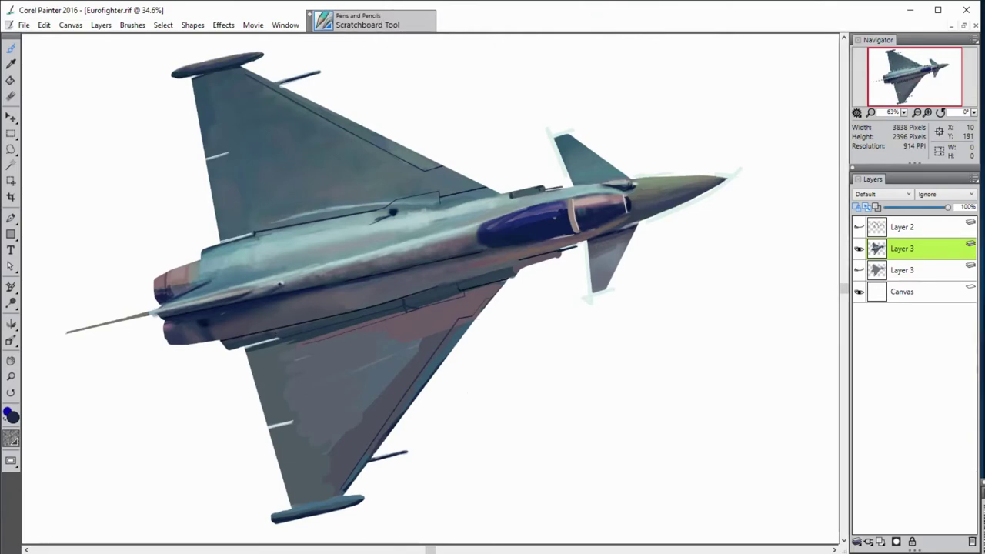
key(ctrl+/)
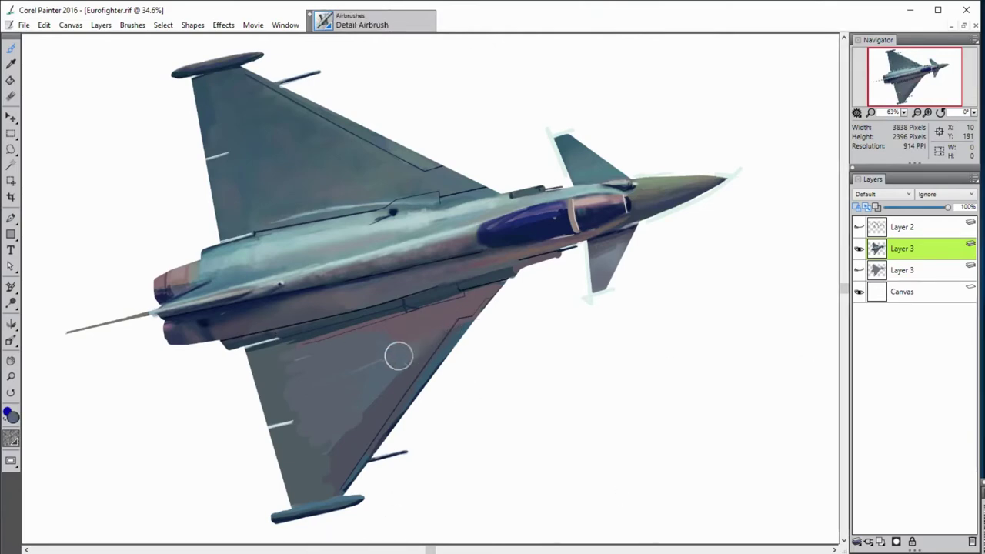
Airbrush the lower wing into even mauve, then sample the nozzle tan and exhaust dark navy
mouse_move(396, 380)
mouse_down()
mouse_move(315, 459)
mouse_move(281, 398)
mouse_move(341, 325)
mouse_move(454, 293)
mouse_up()
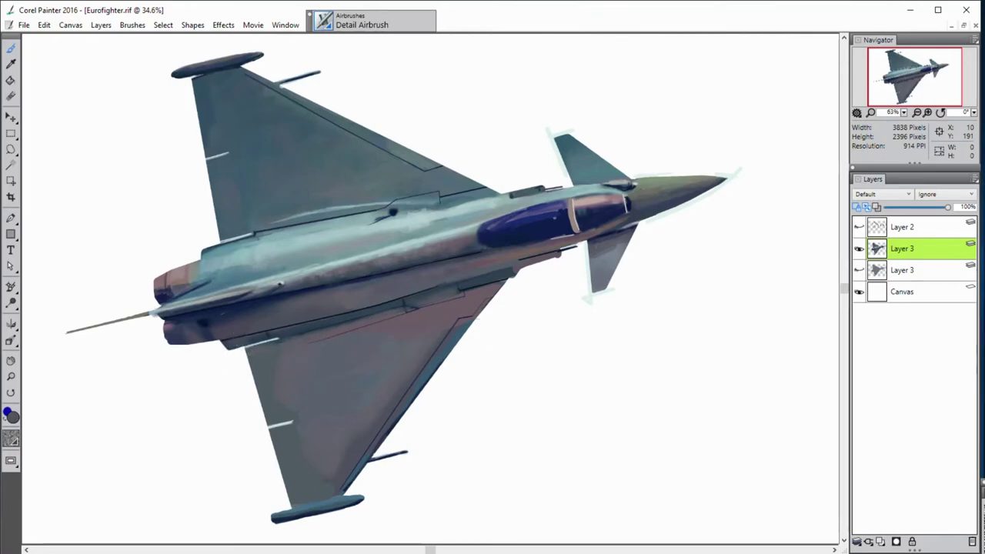
key(bracketleft)
alt+click(178, 282)
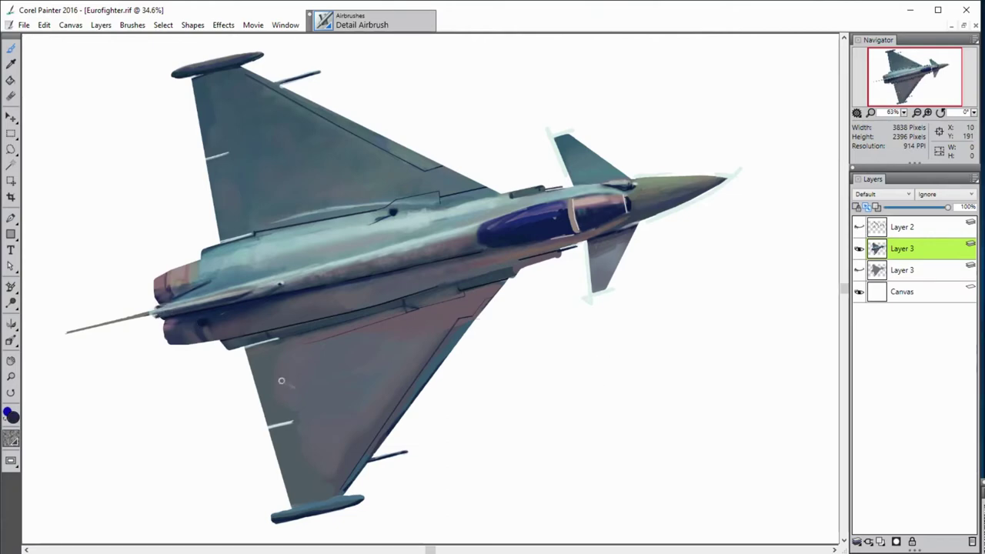
key(b)
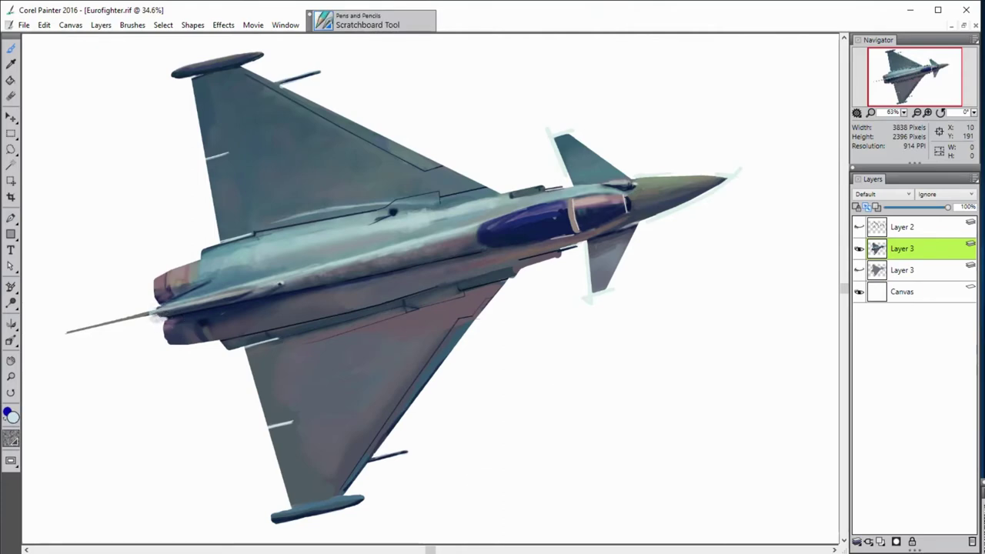
alt+click(204, 330)
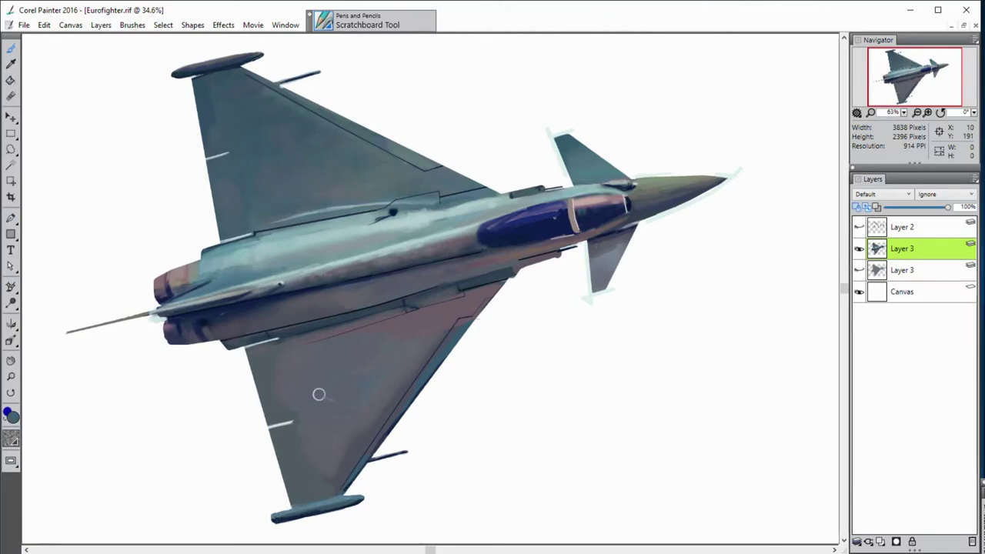
Check the line art, sample grey-teal from the upper wing root, and dismiss the File options without printing
click(859, 228)
key(b)
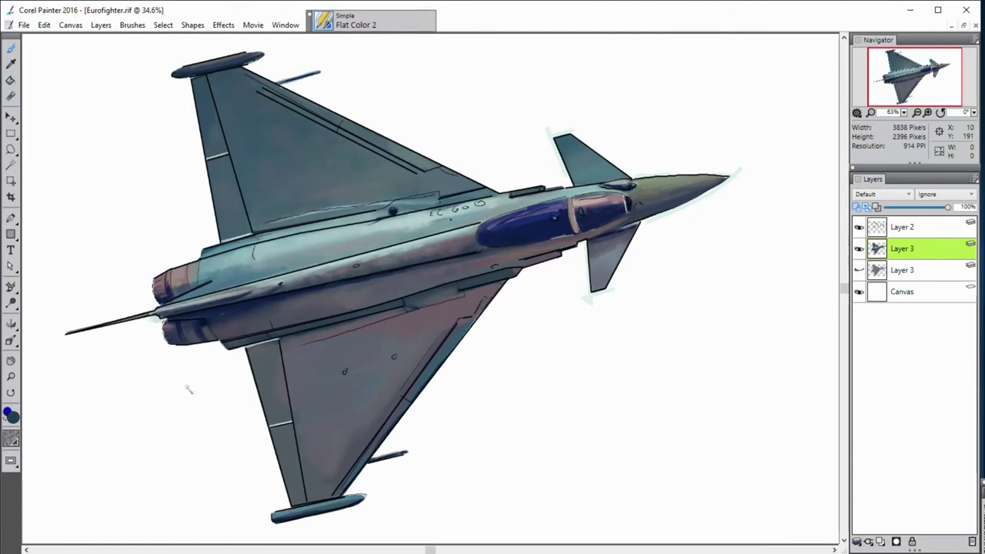
click(859, 227)
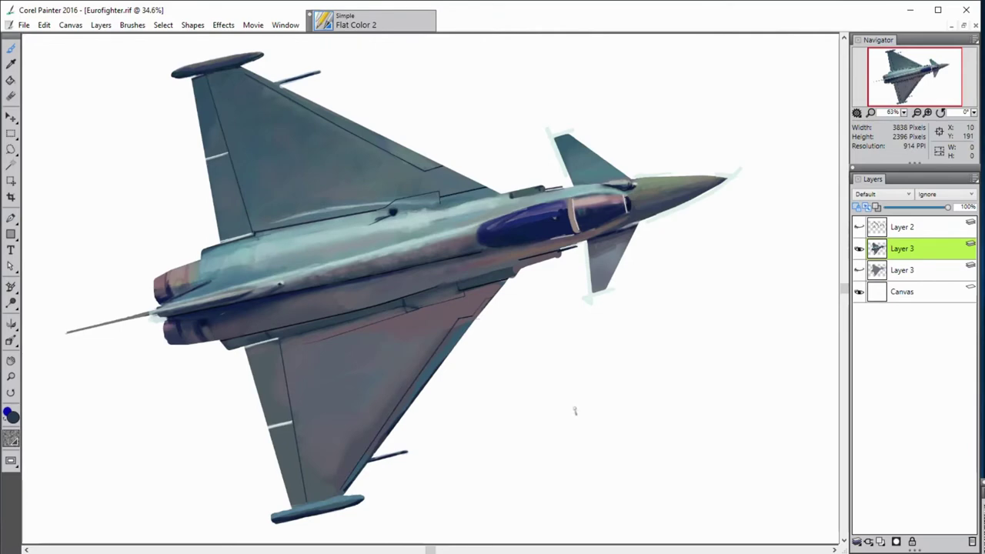
key(b)
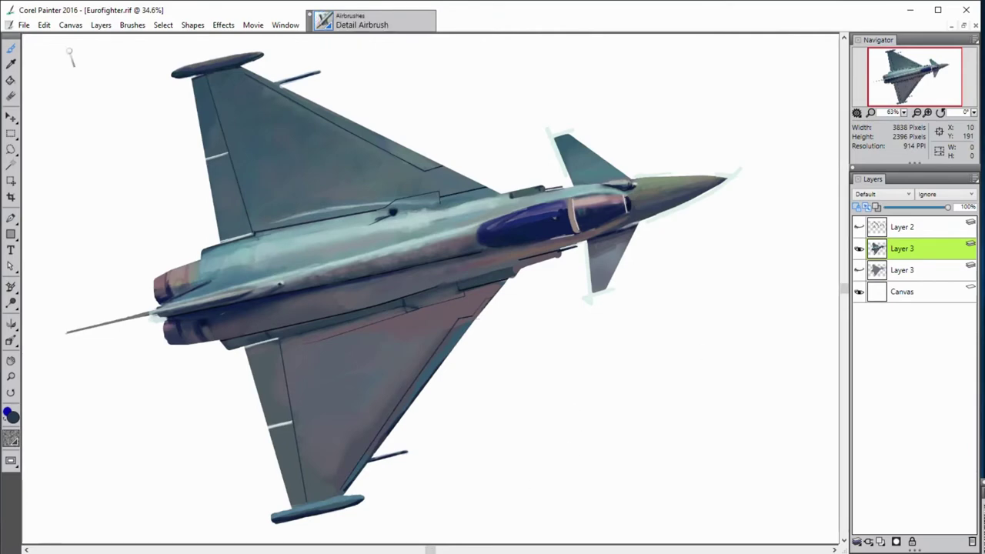
key(b)
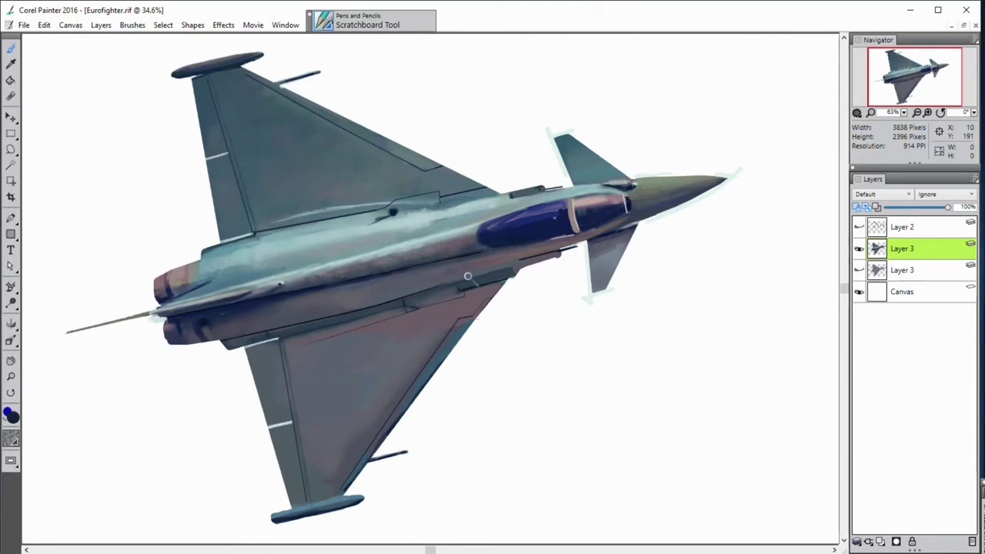
alt+click(284, 215)
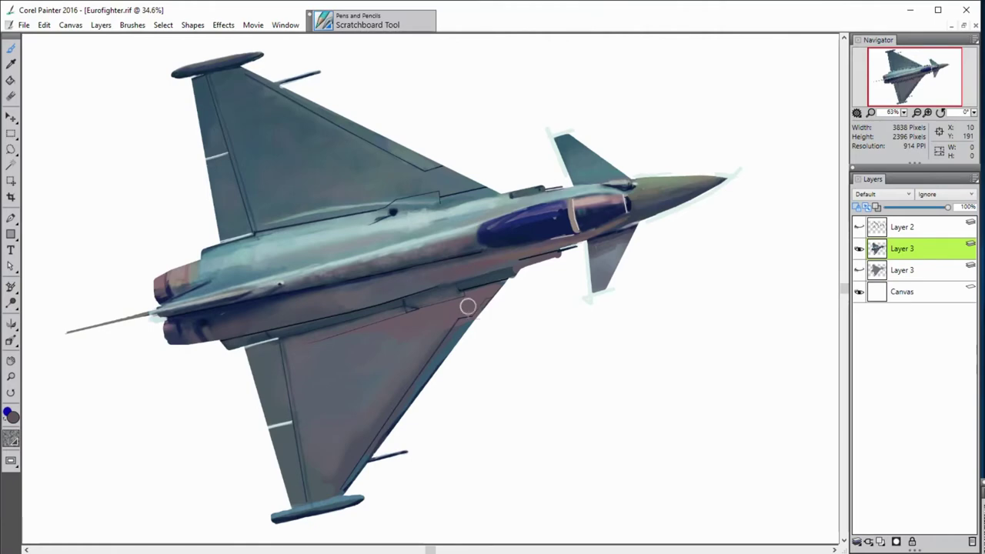
click(24, 25)
click(561, 380)
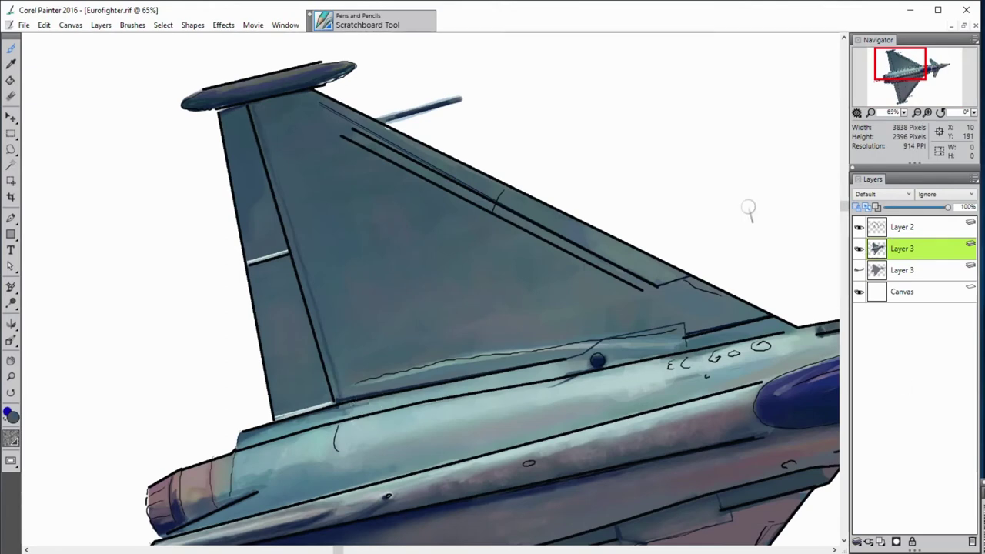
Darken the wingtip pod's top edge with sampled grey-green, undo an erase, and shrink the brush
click(859, 227)
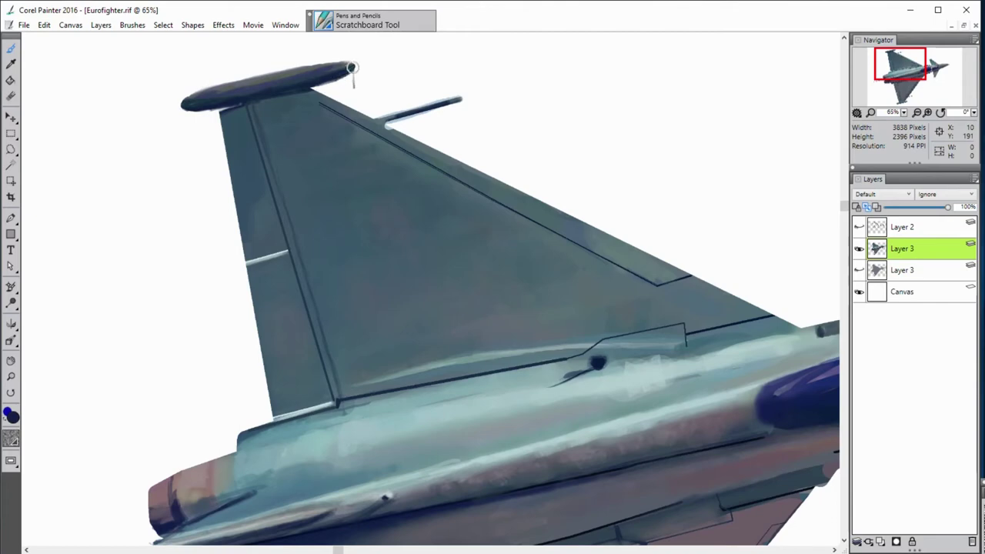
alt+click(210, 95)
drag(320, 68, 353, 66)
key(n)
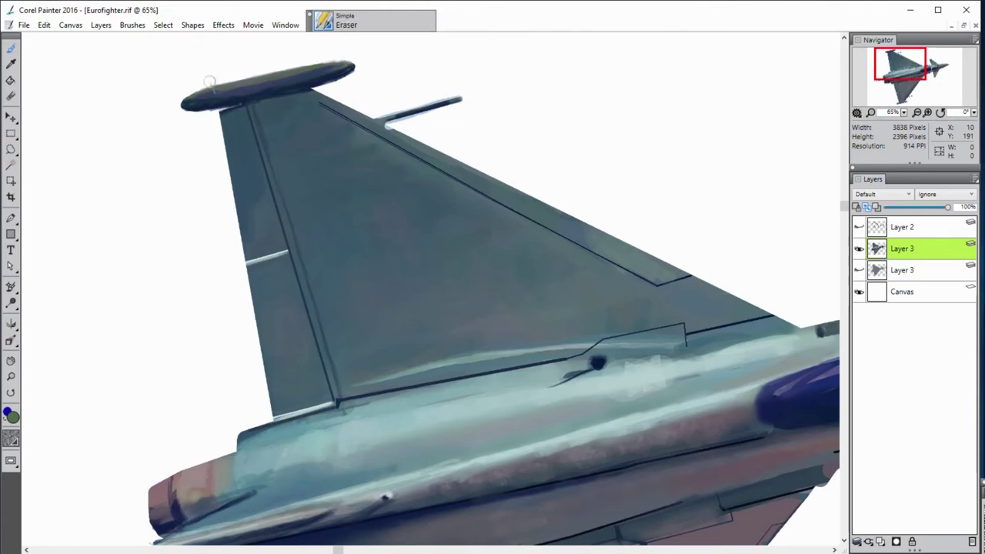
key(ctrl+z)
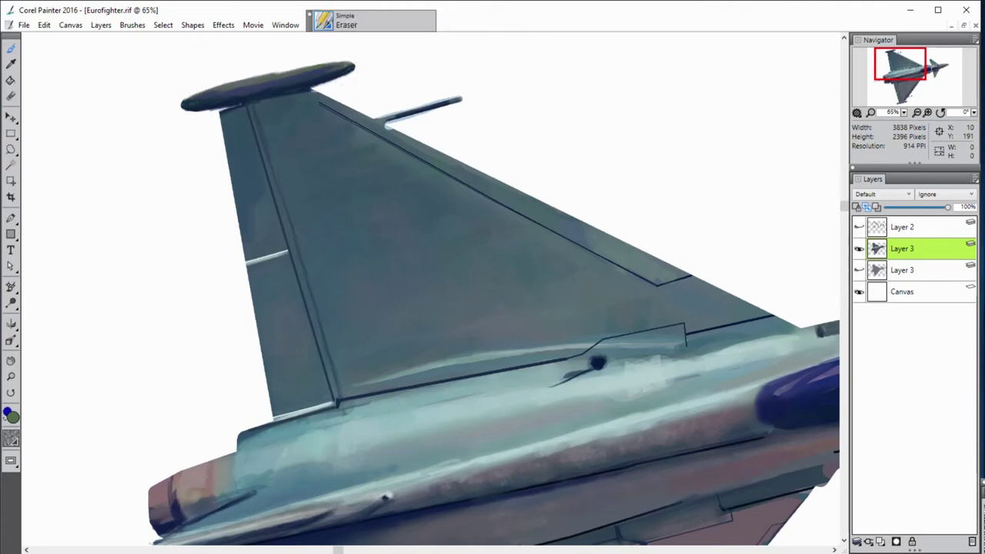
key(b)
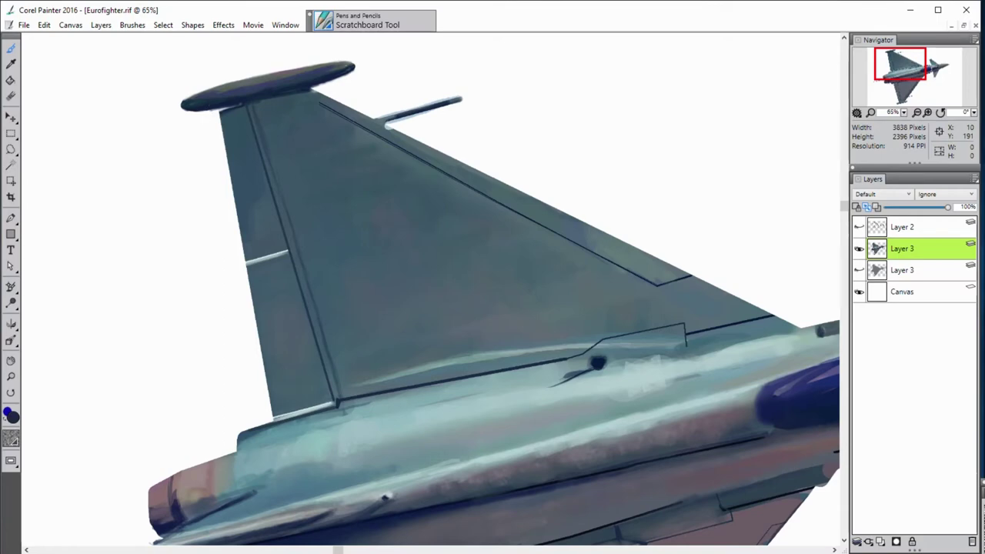
click(857, 207)
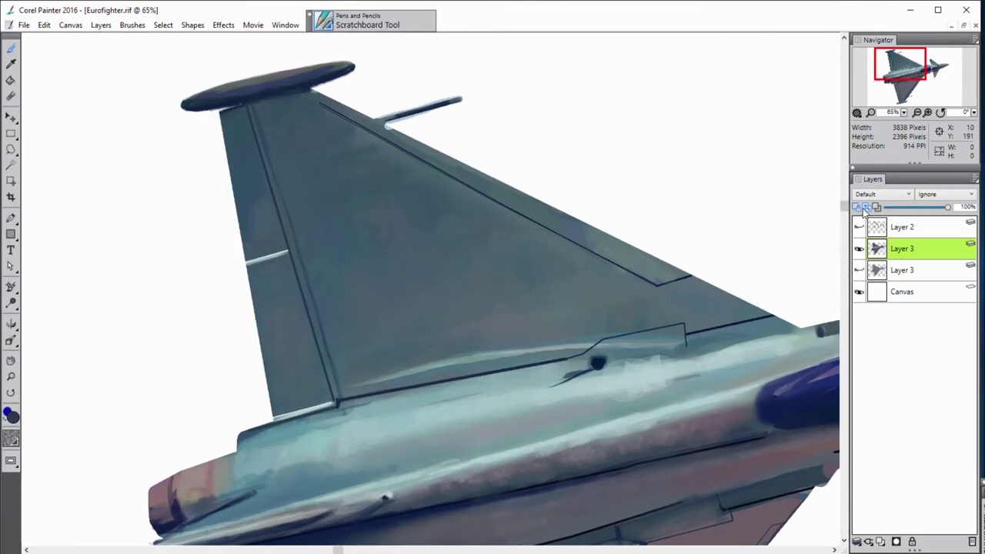
key(bracketleft)
key(bracketleft)
key(bracketleft)
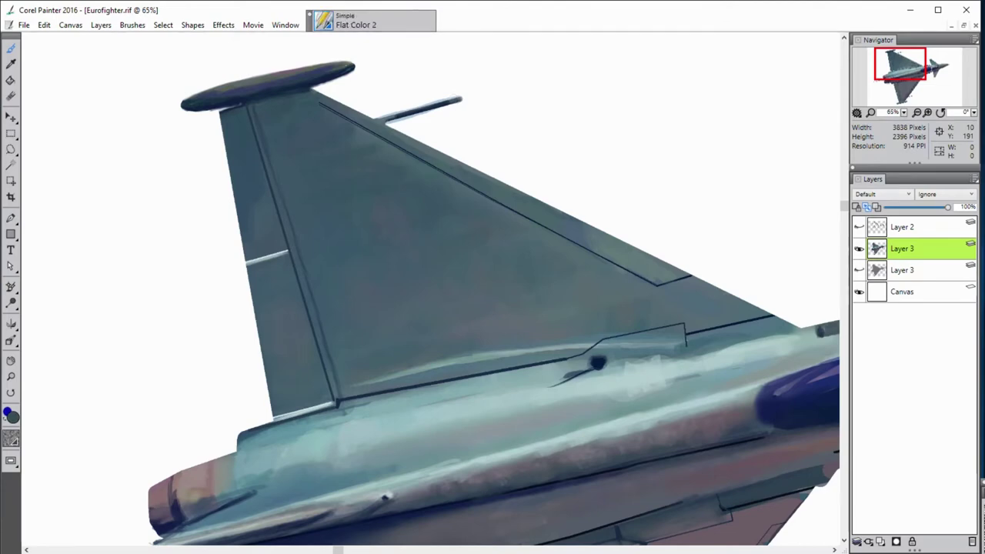
Darken the antenna's top edge, then sample a light blue-grey from the fuselage with a fine pen
drag(379, 120, 461, 99)
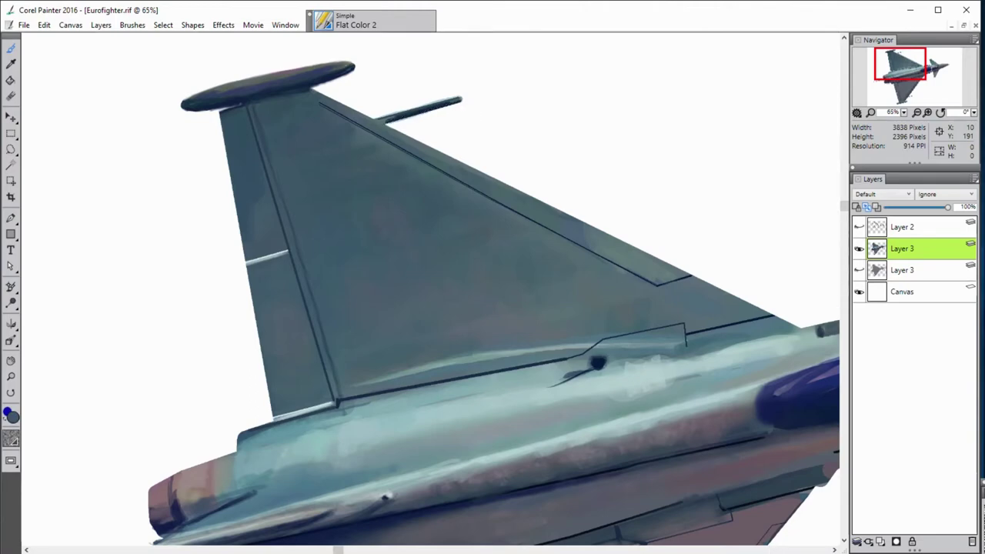
key(slash)
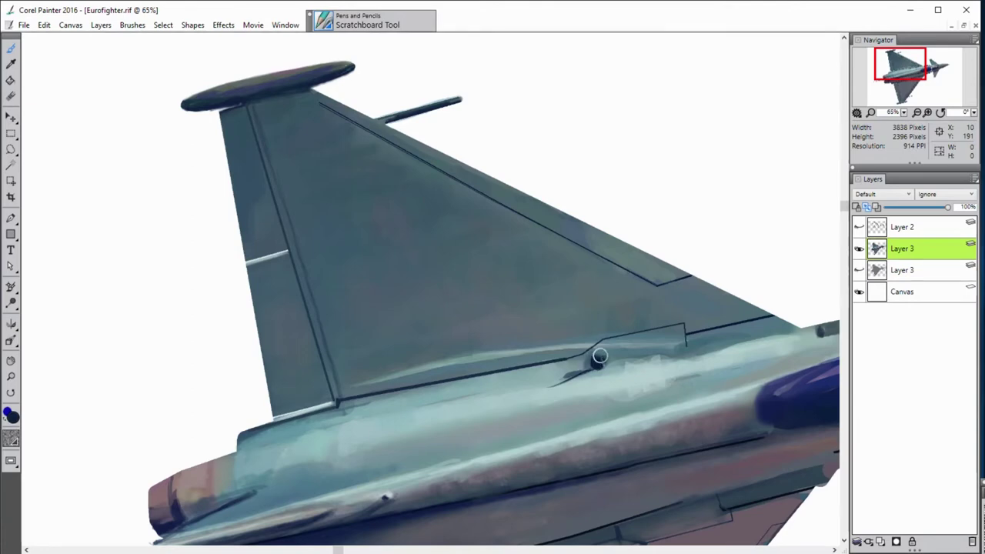
alt+click(608, 356)
alt+click(606, 359)
alt+click(771, 401)
alt+click(655, 354)
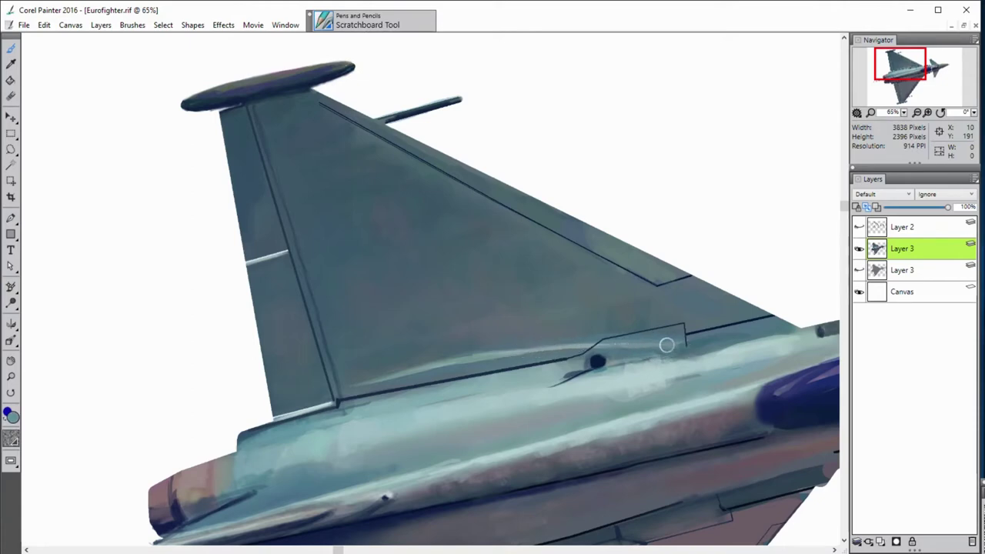
Paint light blue-grey and teal highlights along the fuselage seam and top edge below the fin
alt+click(605, 337)
drag(606, 370, 724, 348)
alt+click(724, 348)
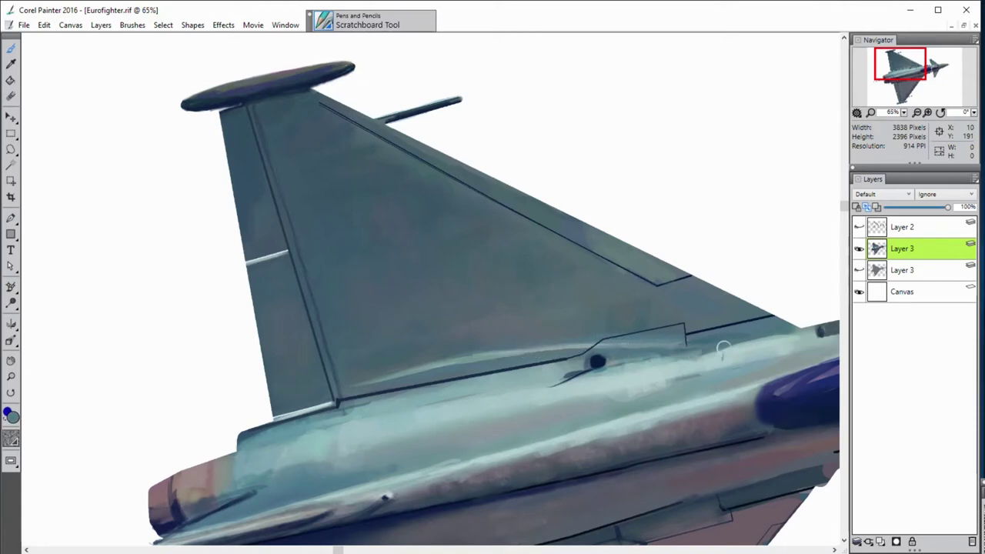
alt+click(667, 355)
alt+click(565, 334)
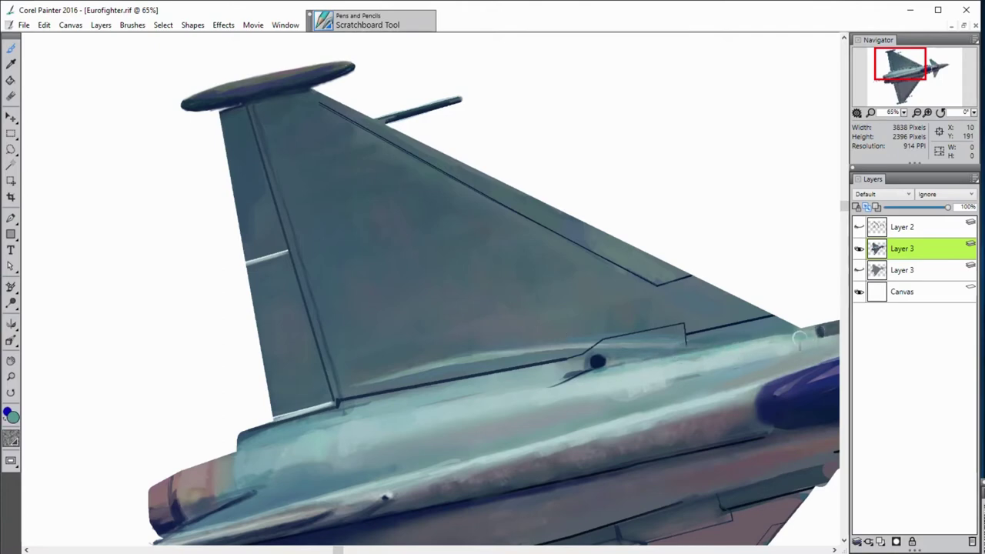
drag(808, 331, 775, 333)
alt+click(824, 324)
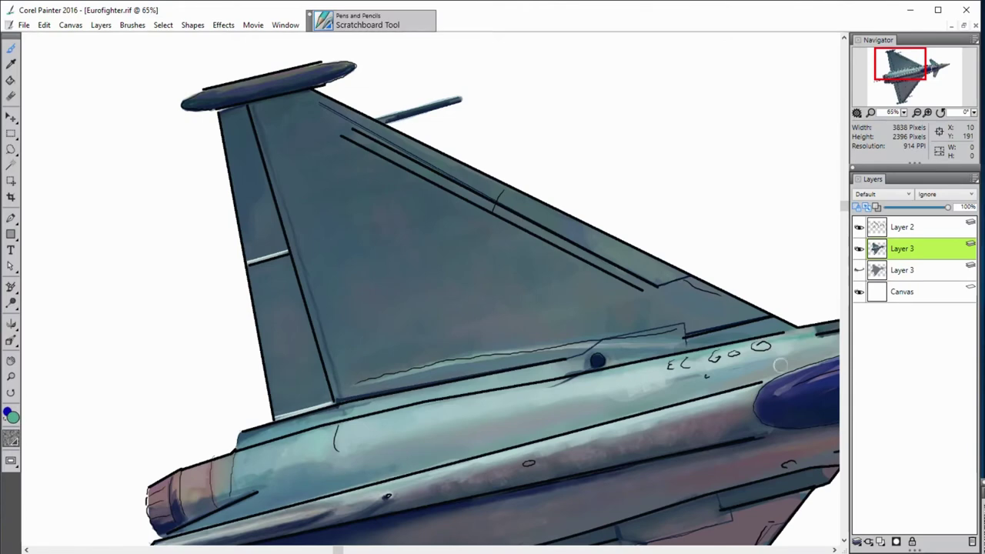
Paint the small red roundel with the line art hidden, then reshow Layer 2 to check placement
alt+click(608, 351)
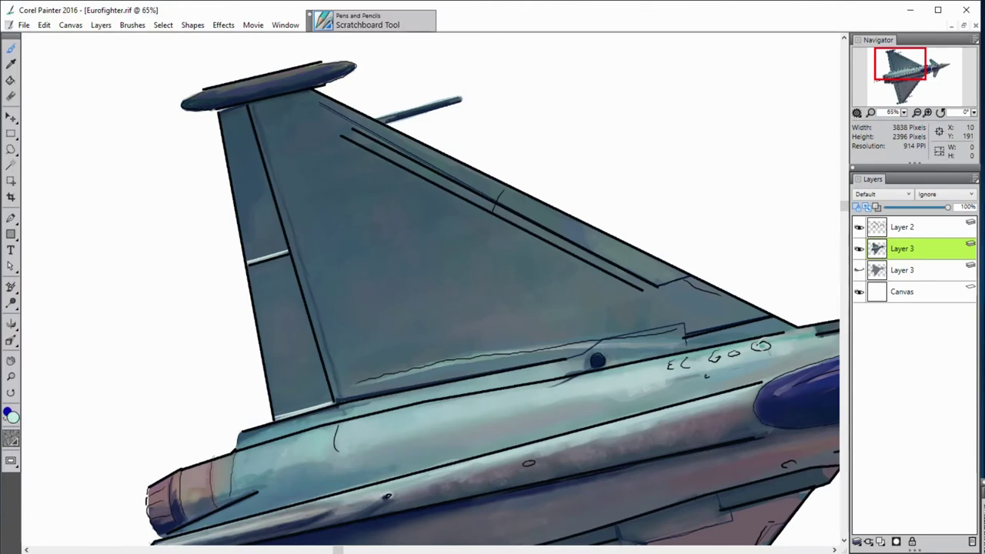
click(859, 227)
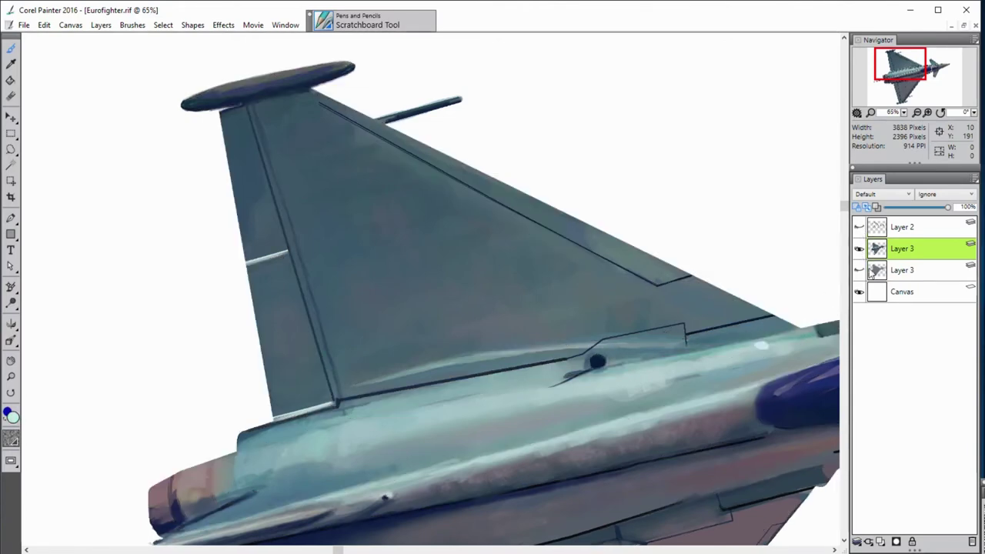
alt+click(762, 346)
click(859, 227)
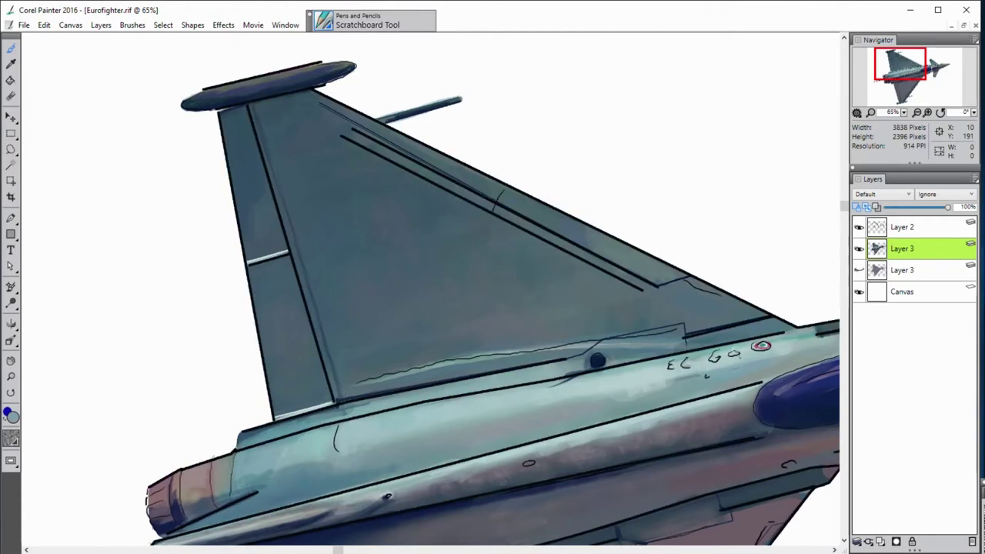
Add dark serial lettering and small navy marks beside the fuselage vent
drag(715, 359, 716, 355)
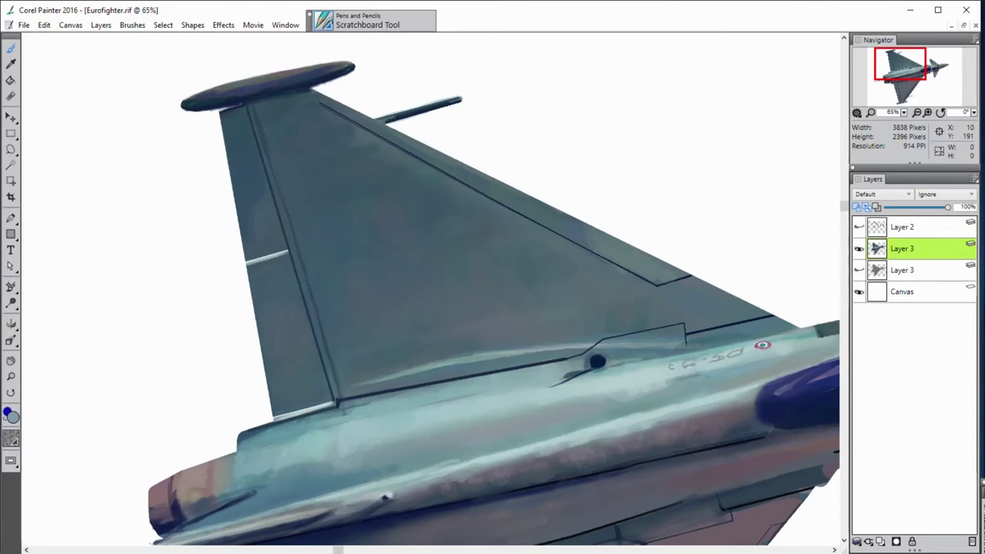
mouse_move(684, 371)
mouse_down()
mouse_move(702, 364)
mouse_move(679, 374)
mouse_up()
alt+click(627, 356)
drag(615, 354, 616, 360)
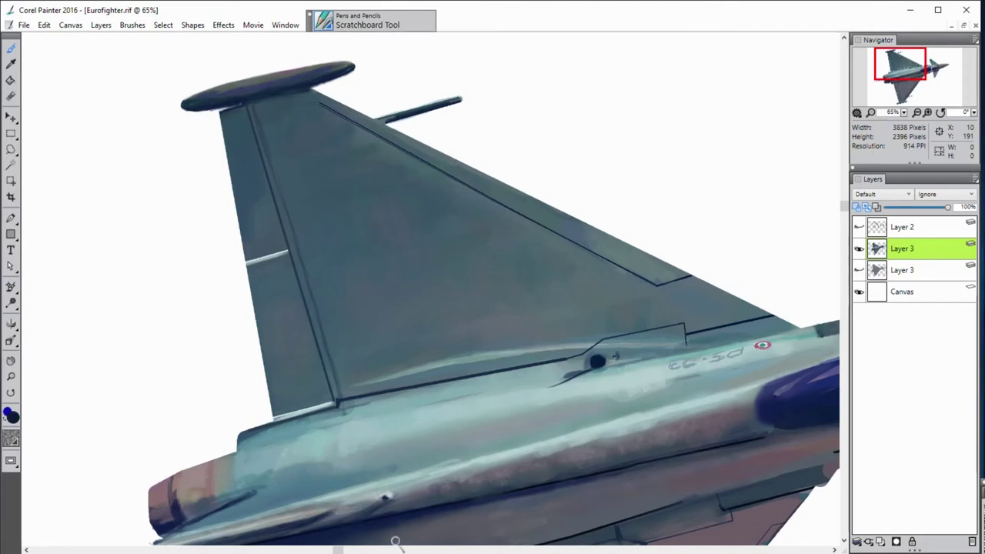
Switch to the Flat Color 2 brush with a dark panel-line colour and show the Layer 2 line art
alt+click(628, 359)
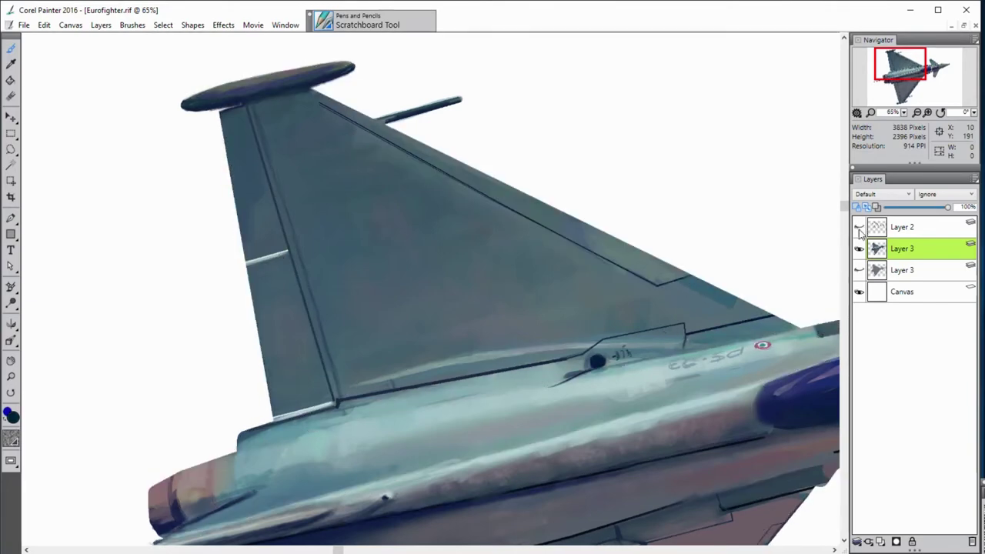
key(1)
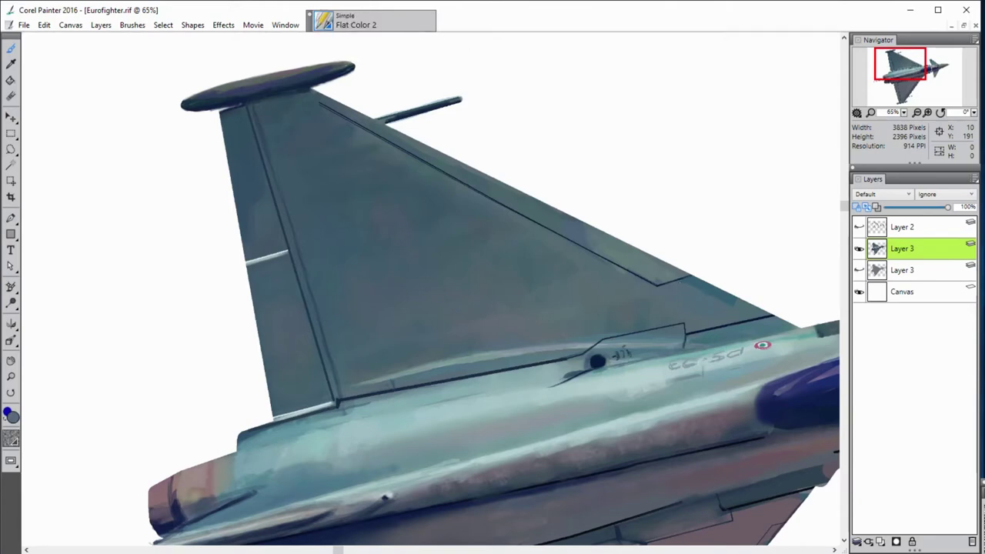
alt+click(377, 503)
click(859, 228)
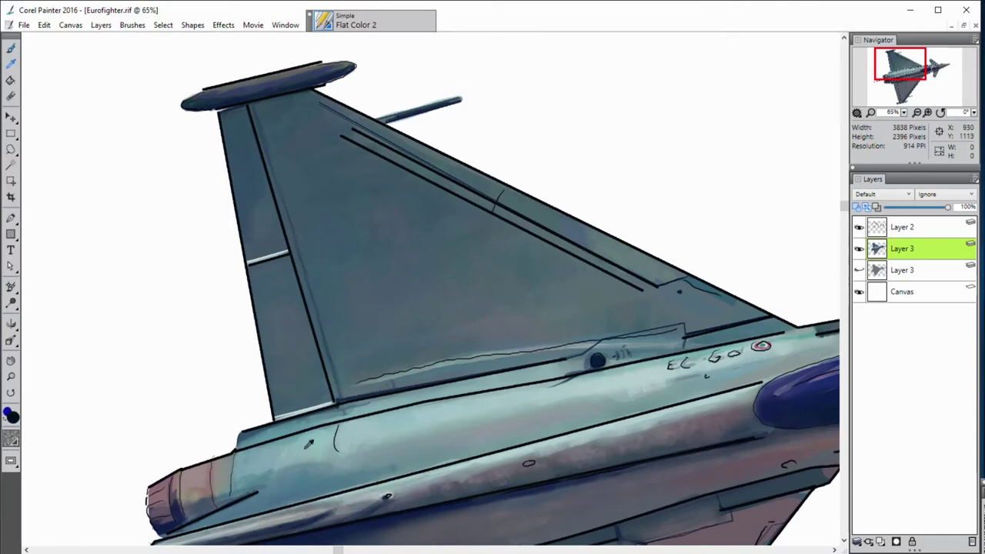
Hide the line art and draw straight radius-3 panel lines down the fin and along its leading edge
drag(497, 204, 497, 207)
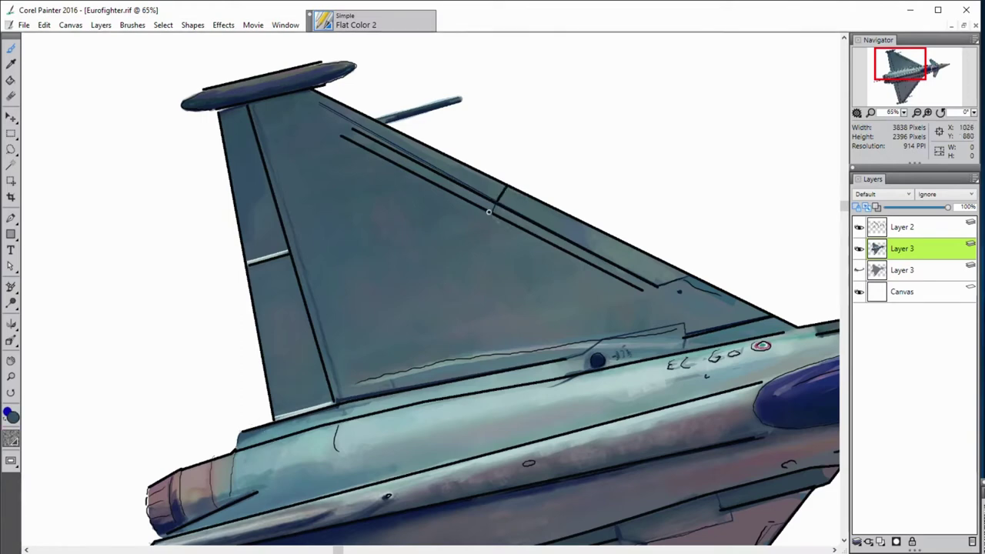
click(859, 228)
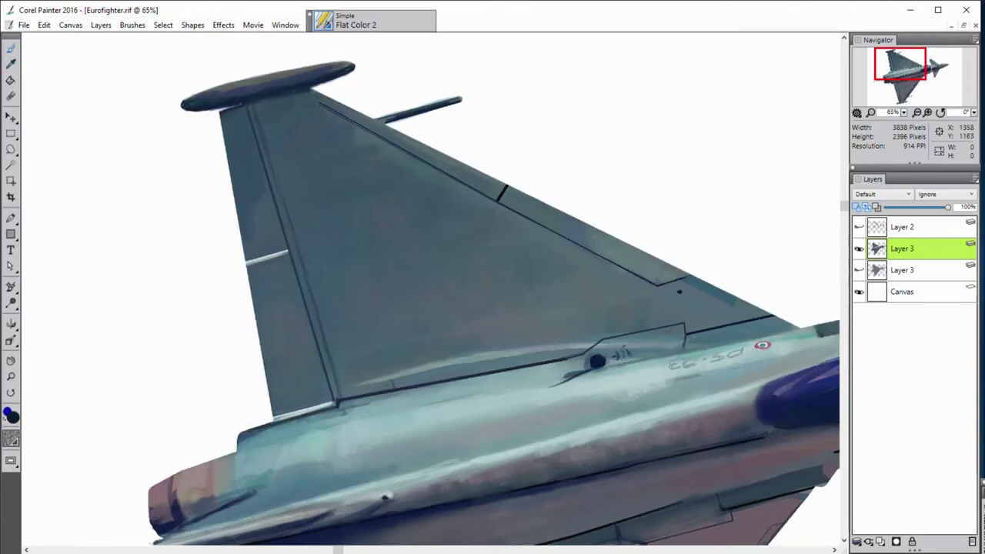
key(bracketleft)
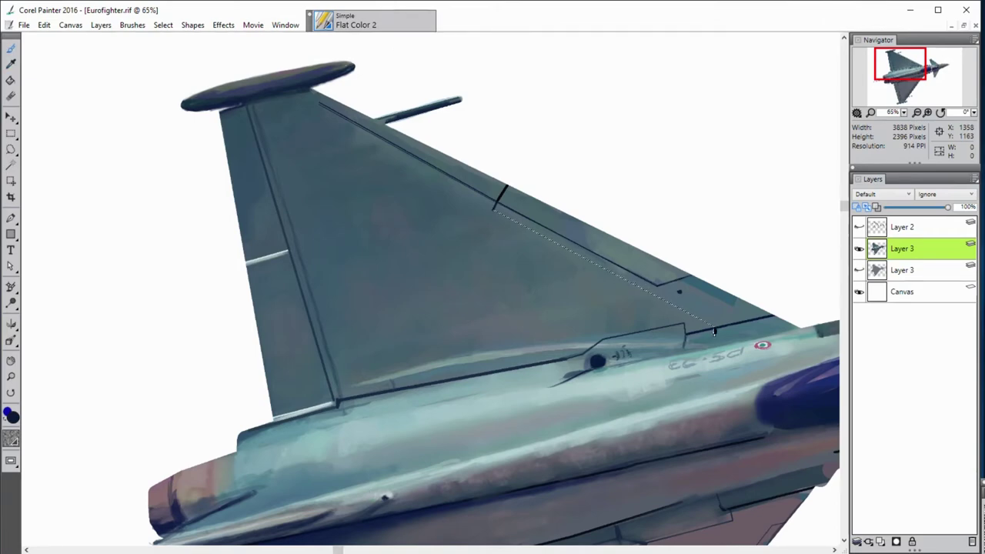
key(shift)
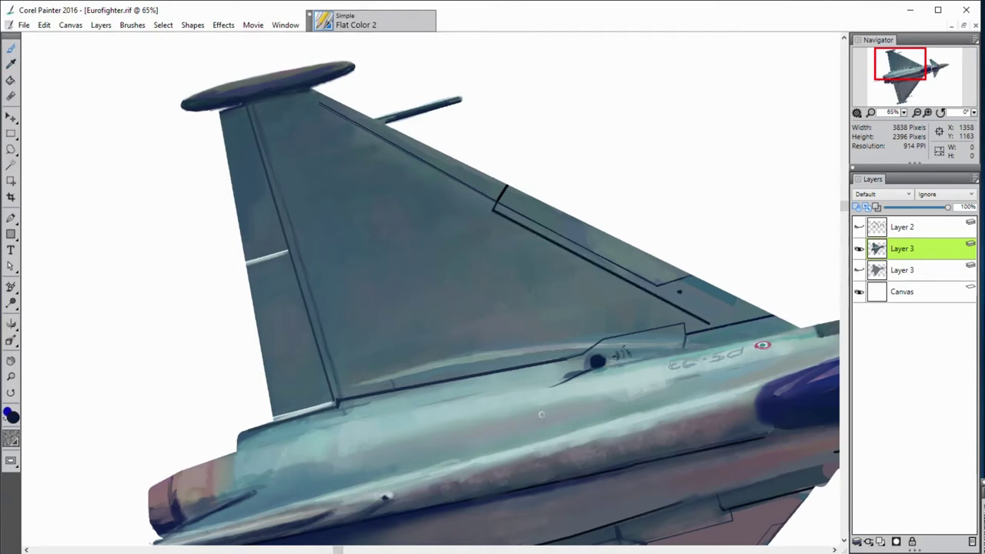
key(bracketleft)
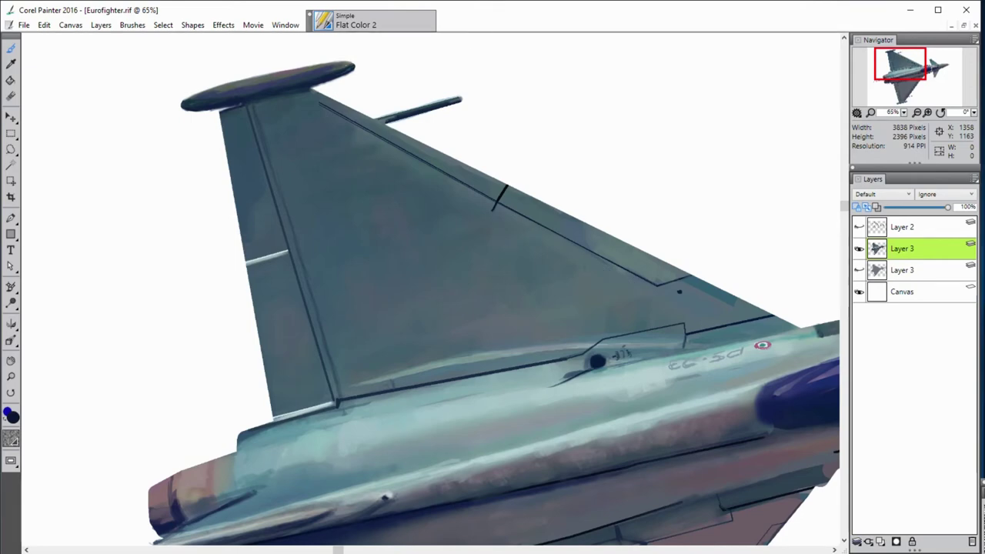
shift+click(705, 326)
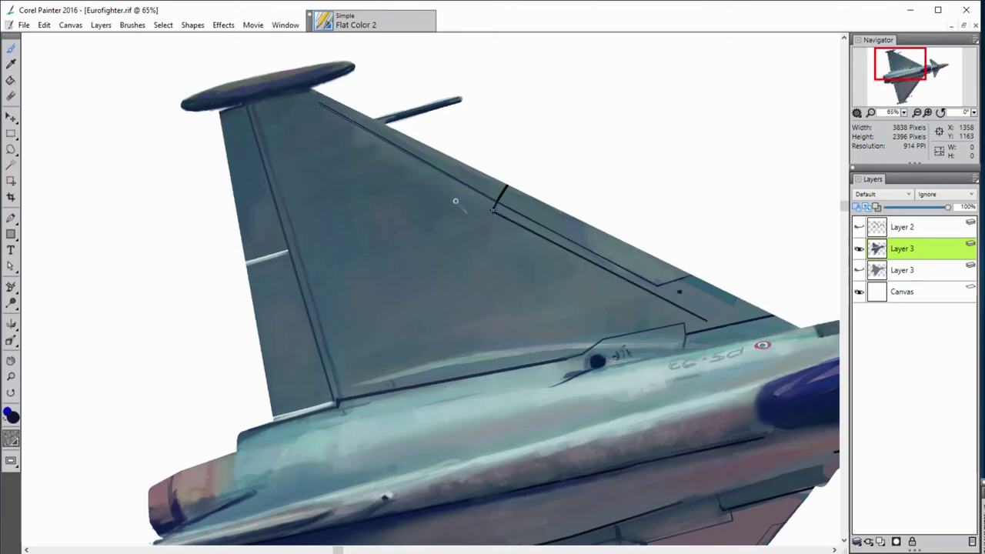
drag(493, 210, 340, 137)
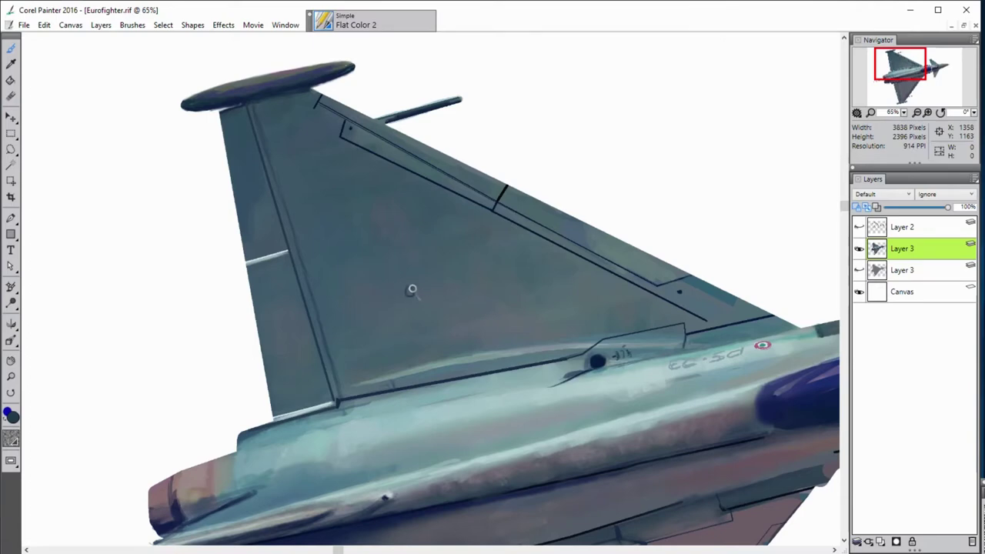
Dab dark fastener dots on the fin and darken the probe rod with the intake's dark colour
drag(410, 290, 411, 296)
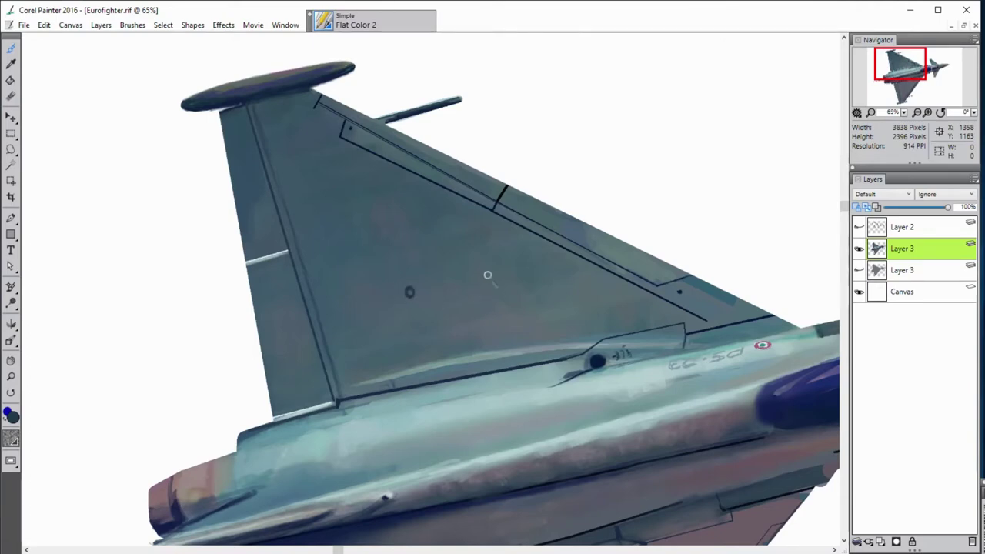
drag(508, 269, 506, 277)
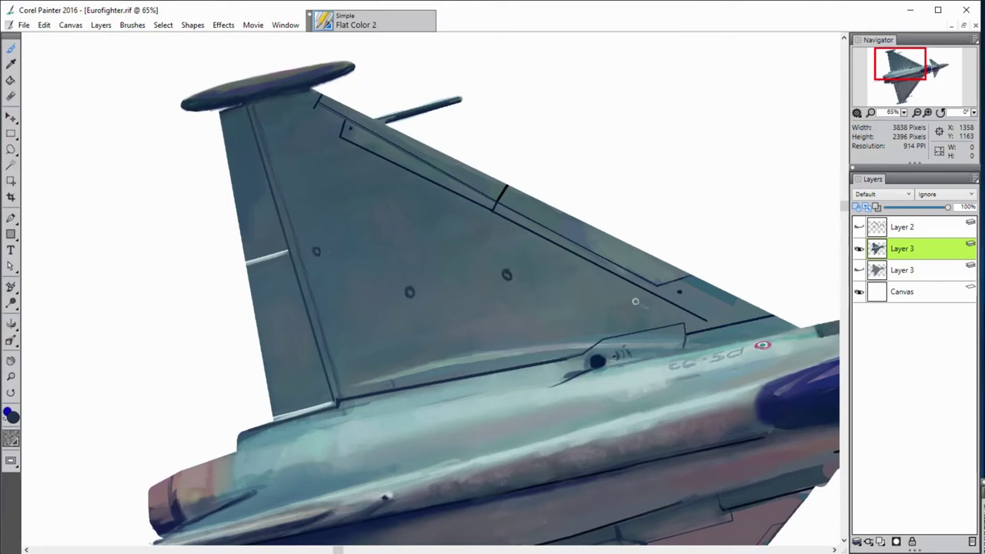
click(236, 181)
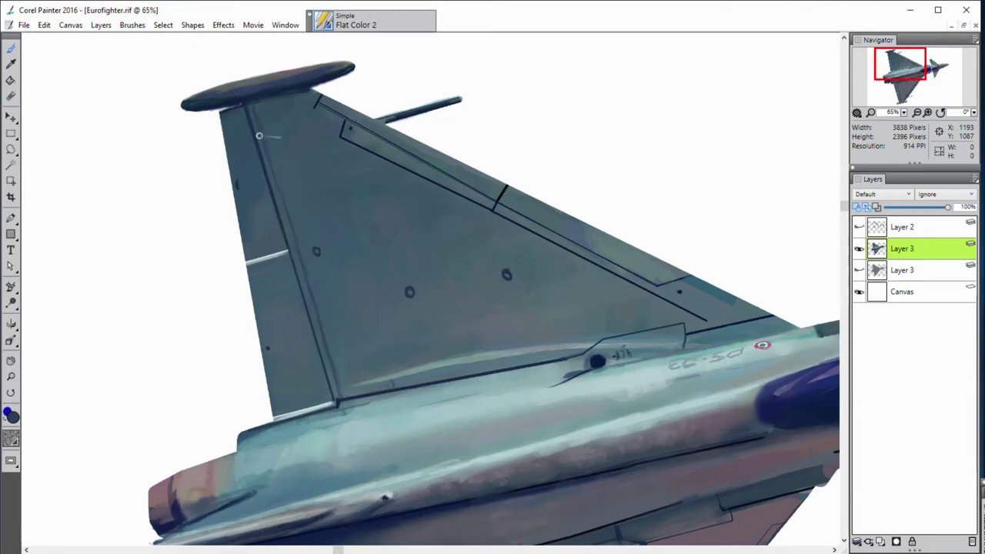
alt+click(595, 362)
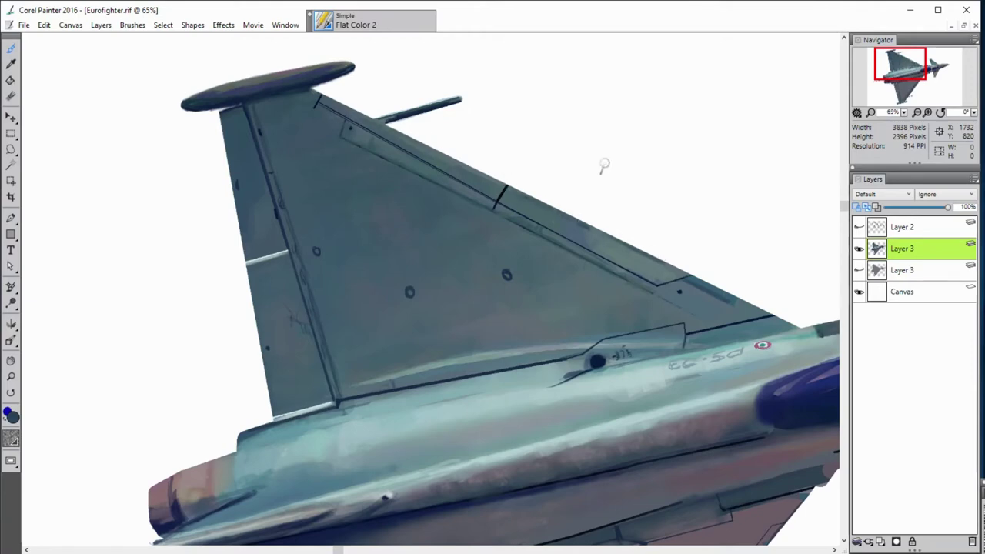
drag(389, 121, 437, 105)
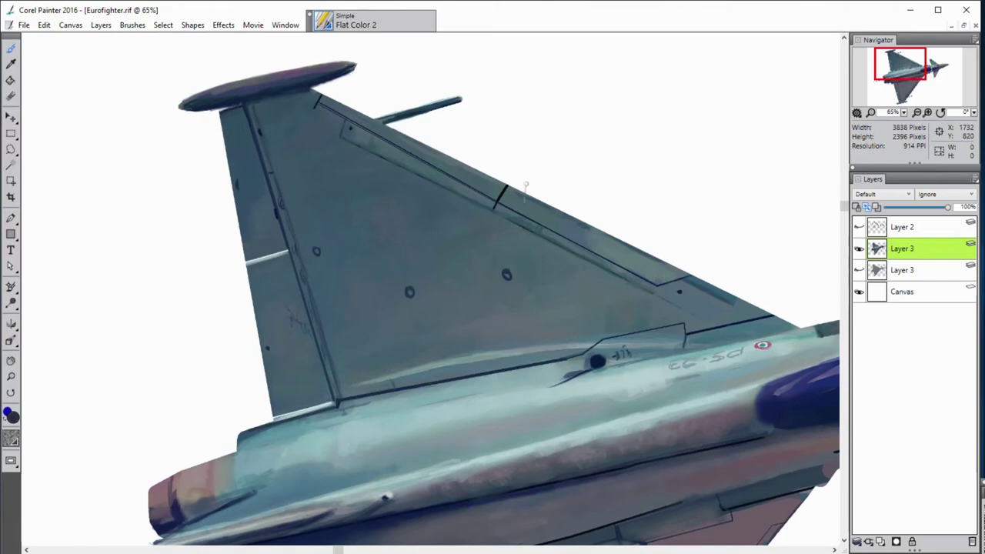
Pick a pale colour for the roundel and enlarge the brush to radius 5 and beyond
alt+click(217, 116)
key(bracketleft)
key(bracketright)
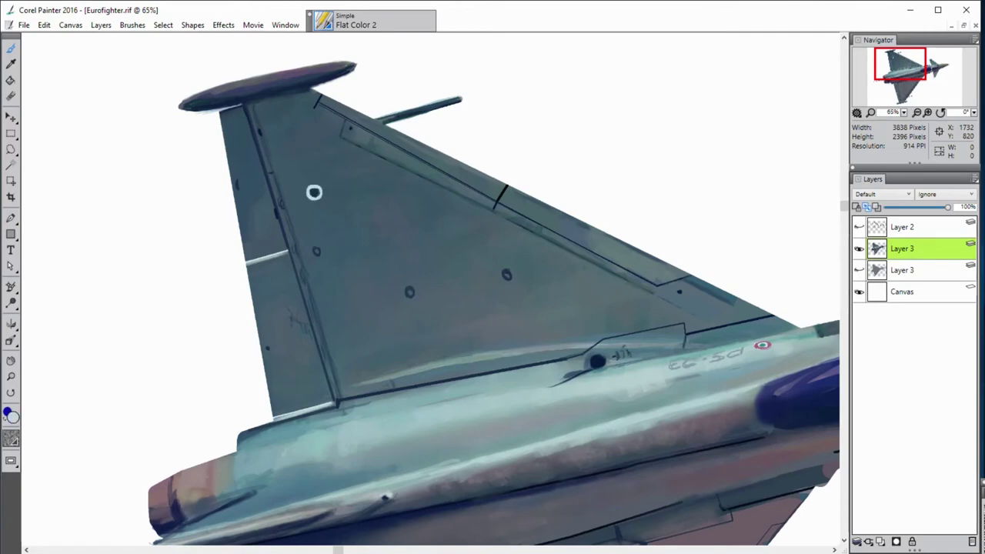
Dot a dark centre into the tail roundel and shade the top of the fin-tip pod near-black
alt+click(314, 192)
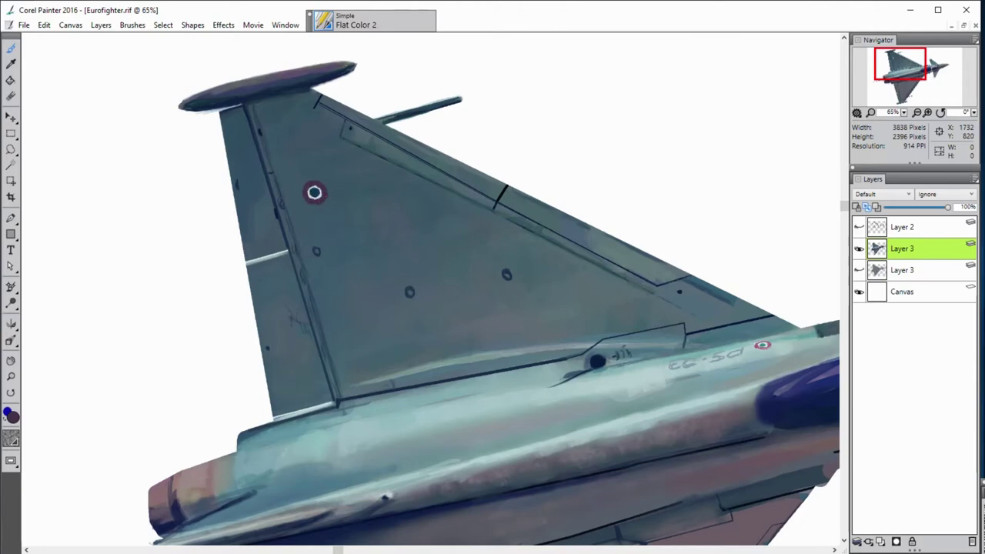
key(b)
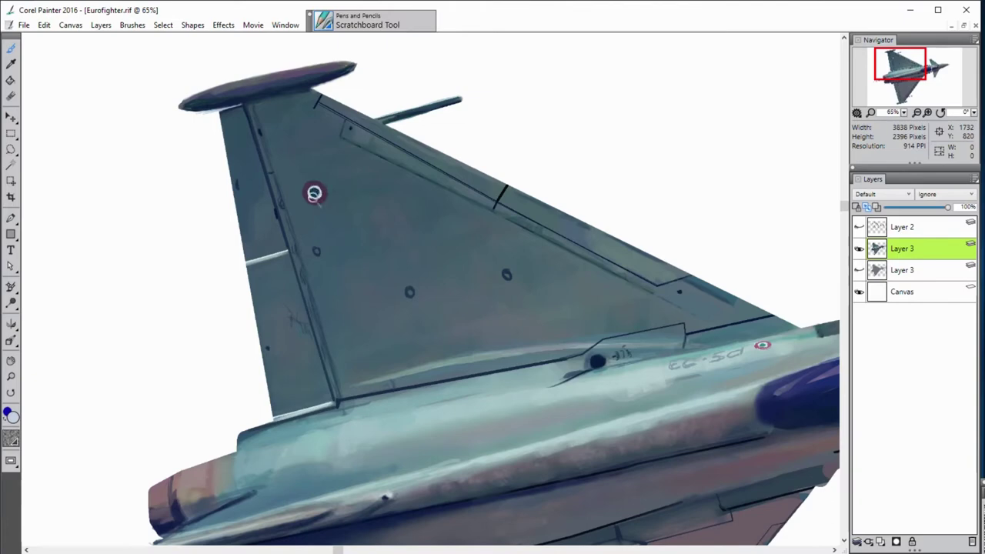
click(314, 193)
alt+click(213, 90)
drag(213, 90, 265, 86)
drag(248, 79, 266, 74)
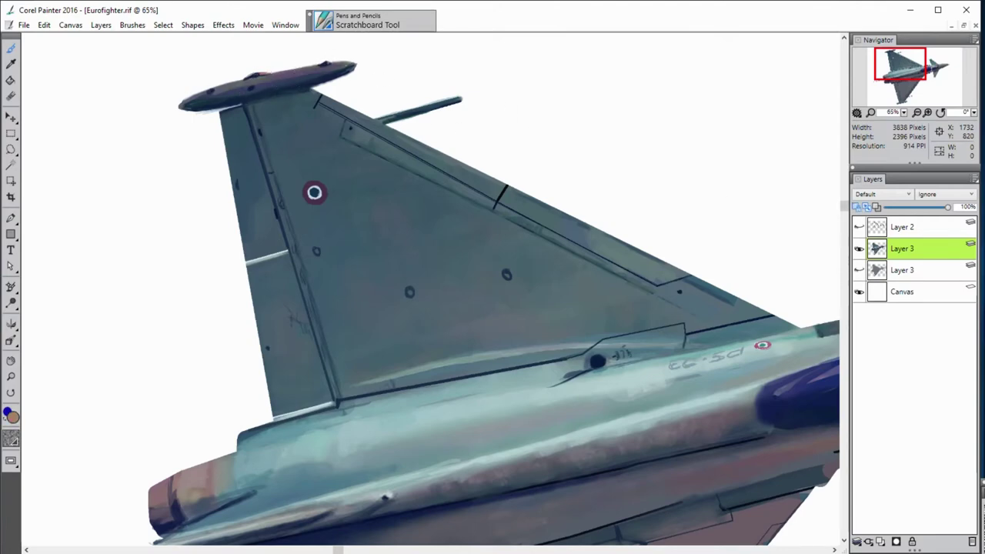
Sample the fin's dark teal and scratch dark weathering along the fin panel lines
alt+click(393, 110)
alt+click(494, 115)
alt+click(289, 115)
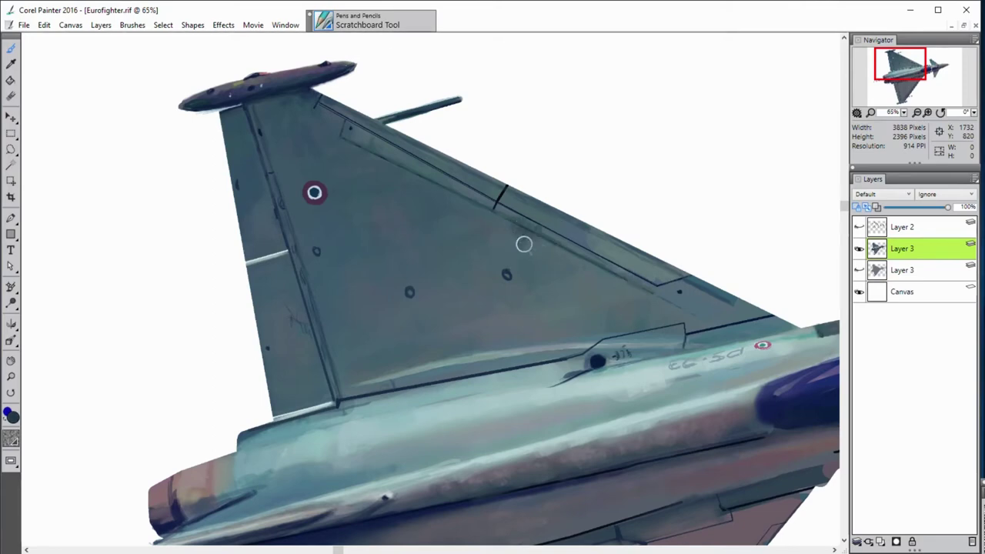
drag(524, 244, 501, 204)
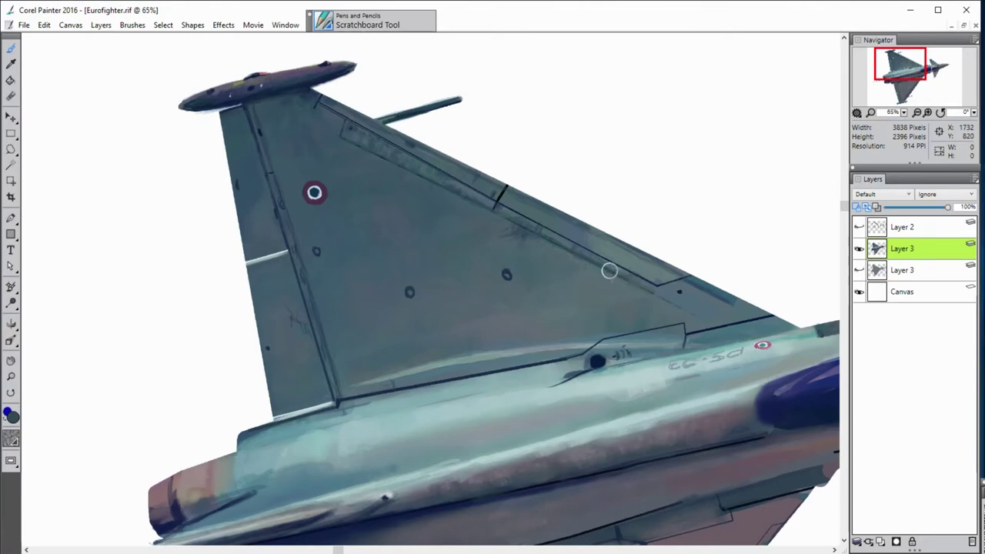
mouse_move(588, 265)
mouse_down()
mouse_move(568, 264)
mouse_move(616, 277)
mouse_up()
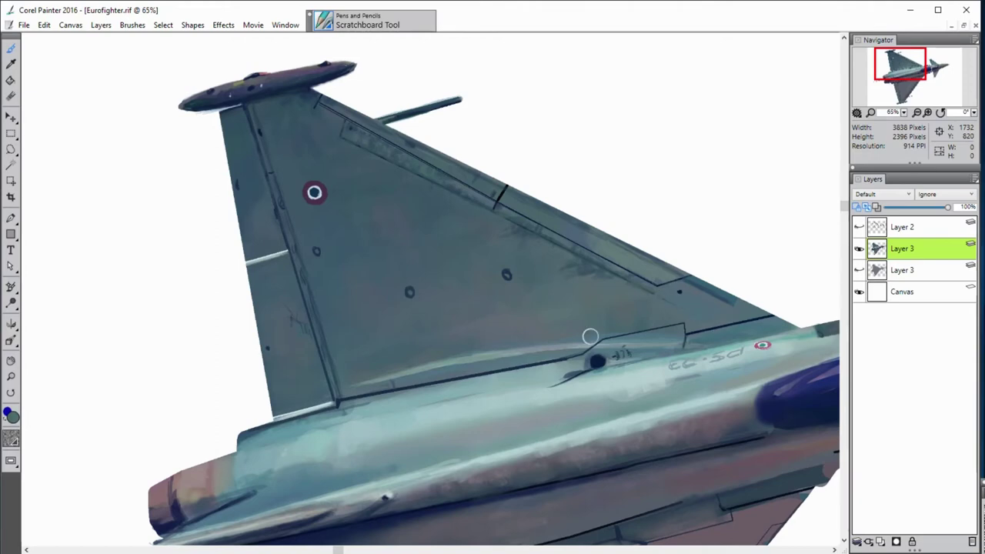
click(764, 318)
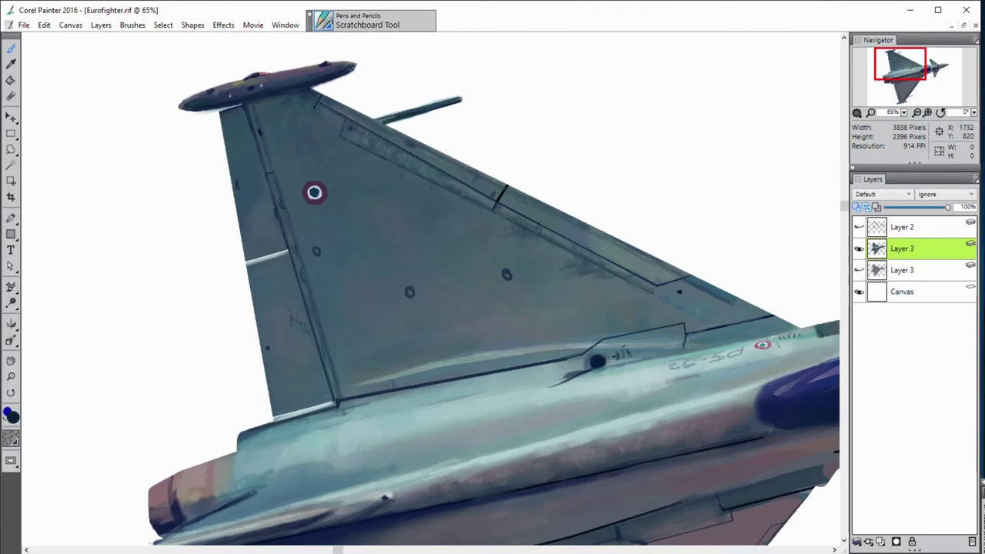
Pick a lighter blue-grey and repaint the streaks along the intake edge
alt+click(692, 344)
alt+click(685, 336)
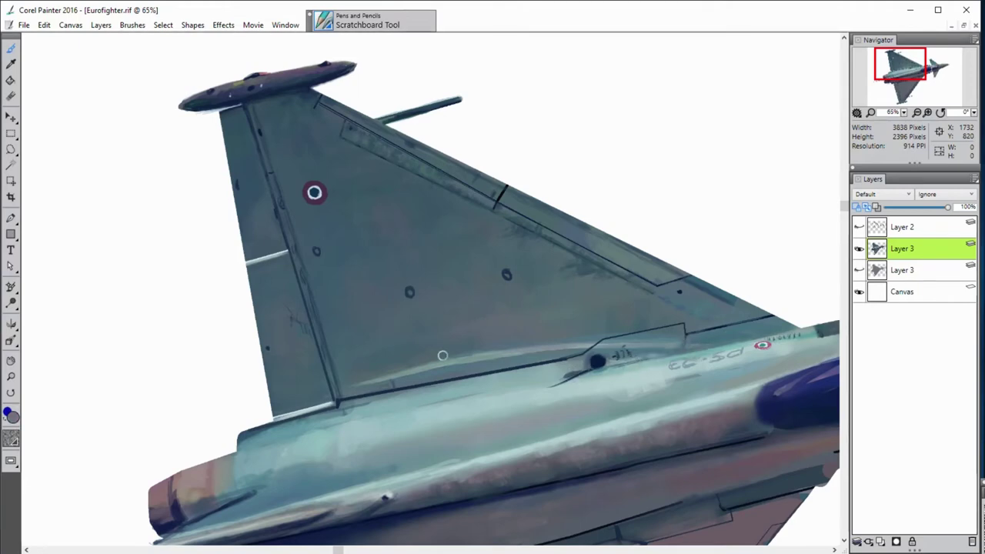
alt+click(576, 370)
mouse_move(573, 375)
mouse_down()
mouse_move(530, 388)
mouse_move(542, 390)
mouse_up()
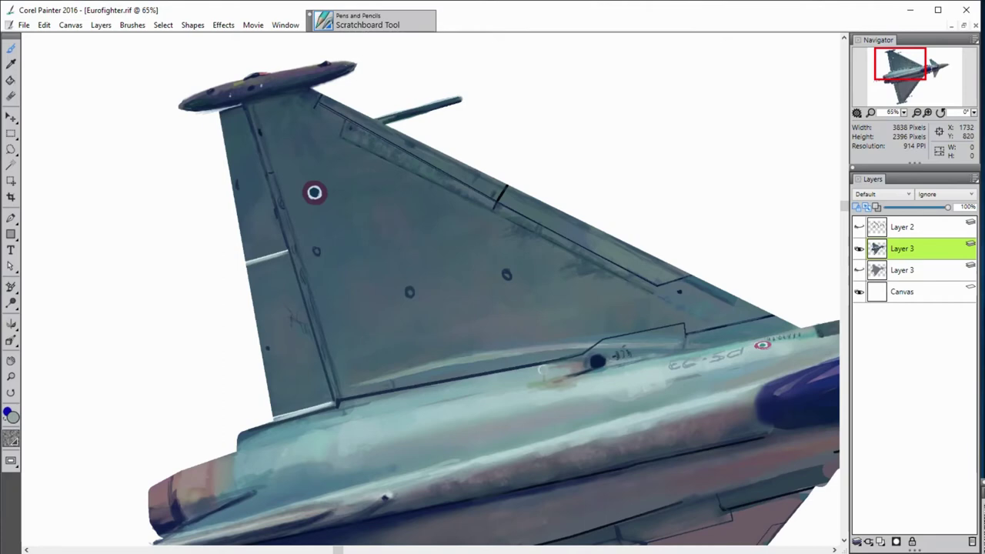
drag(558, 367, 523, 370)
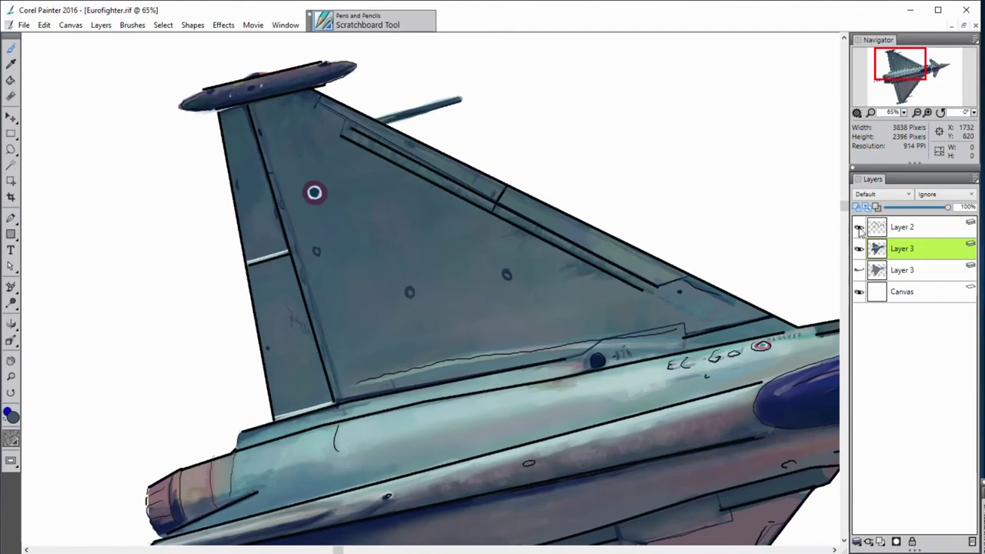
click(860, 227)
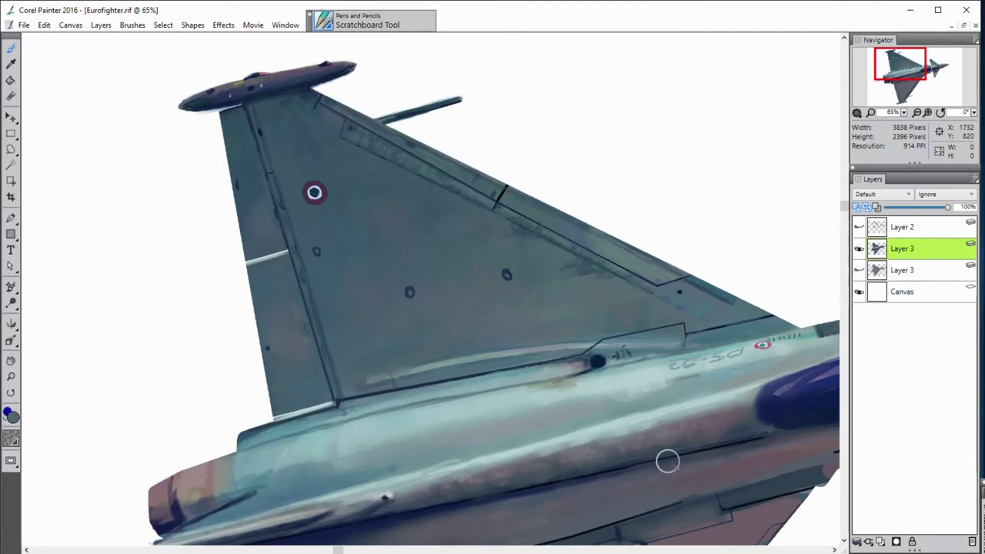
Dab a rivet on the fin, briefly check the line art, and pick blue-grey, navy and teal colours
click(316, 251)
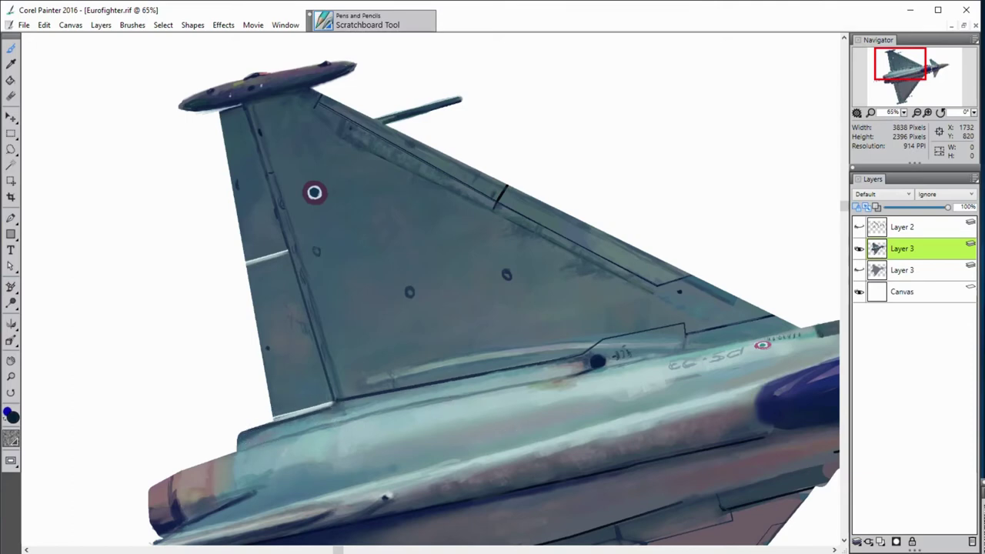
alt+click(309, 419)
click(859, 227)
click(860, 228)
alt+click(371, 435)
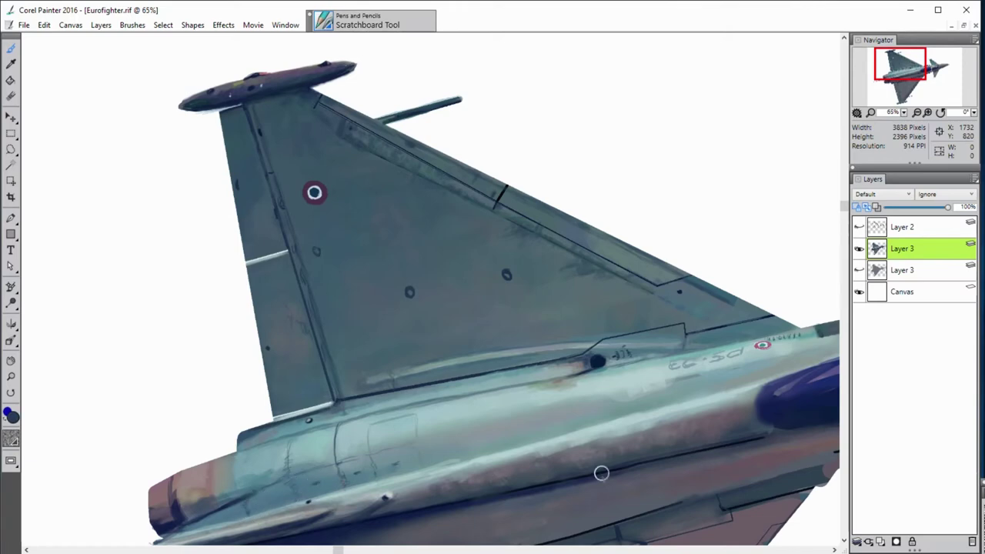
alt+click(601, 525)
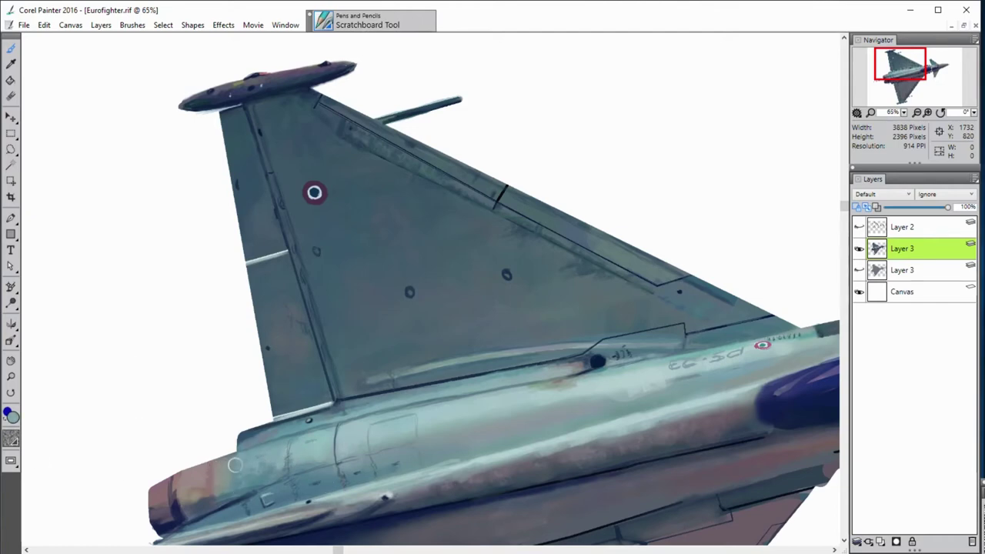
alt+click(127, 477)
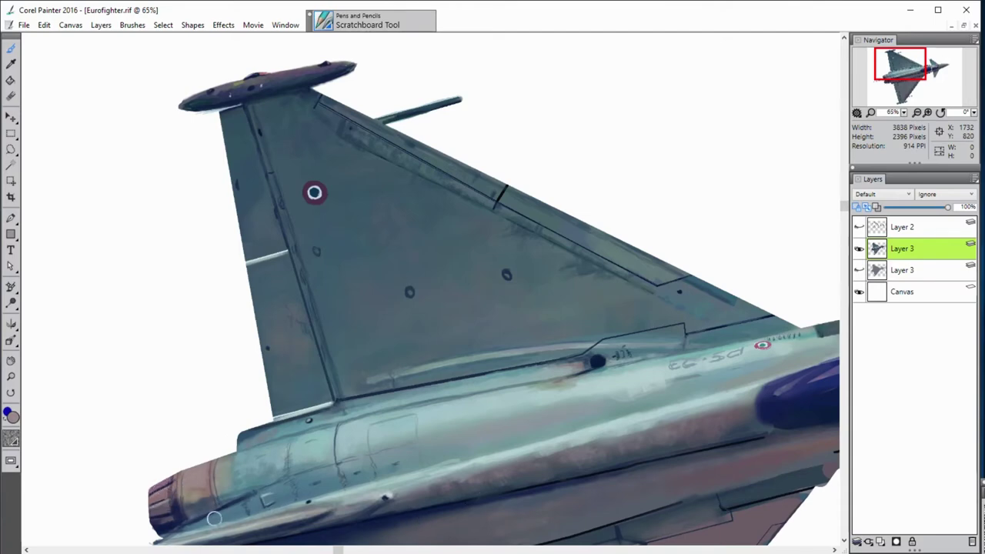
alt+click(662, 514)
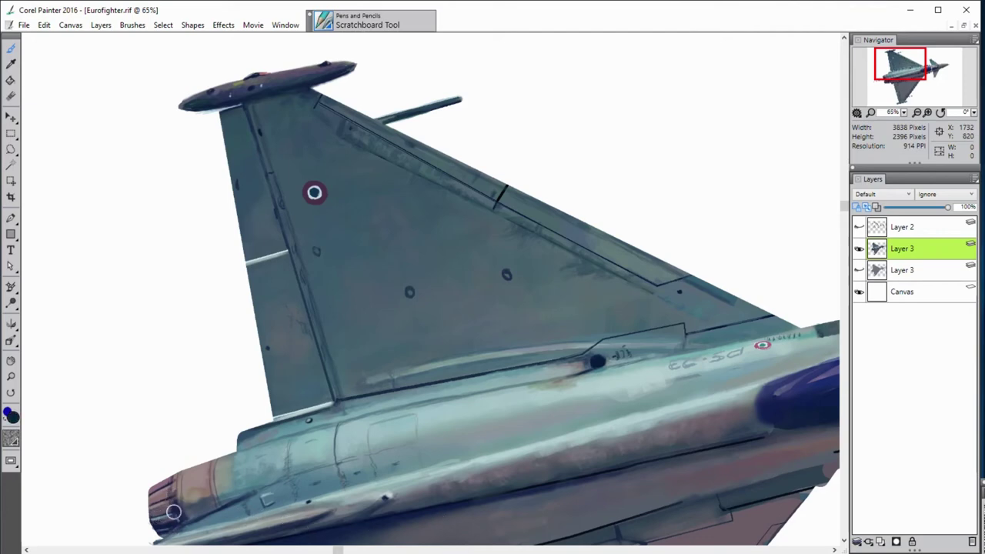
Hide the line art, return to the scratchboard pen with dark grey, and set brush radius 32
click(859, 227)
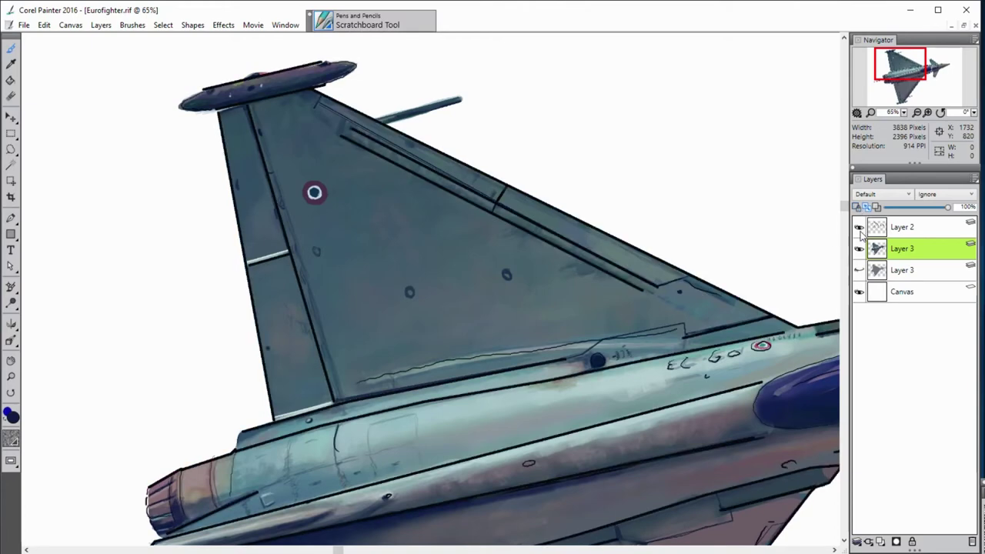
click(859, 227)
click(859, 227)
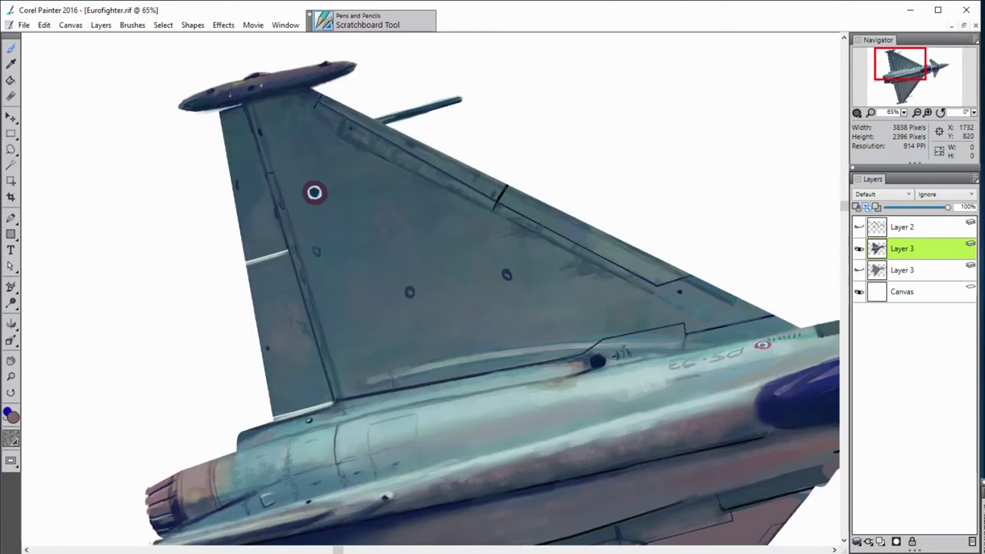
key(n)
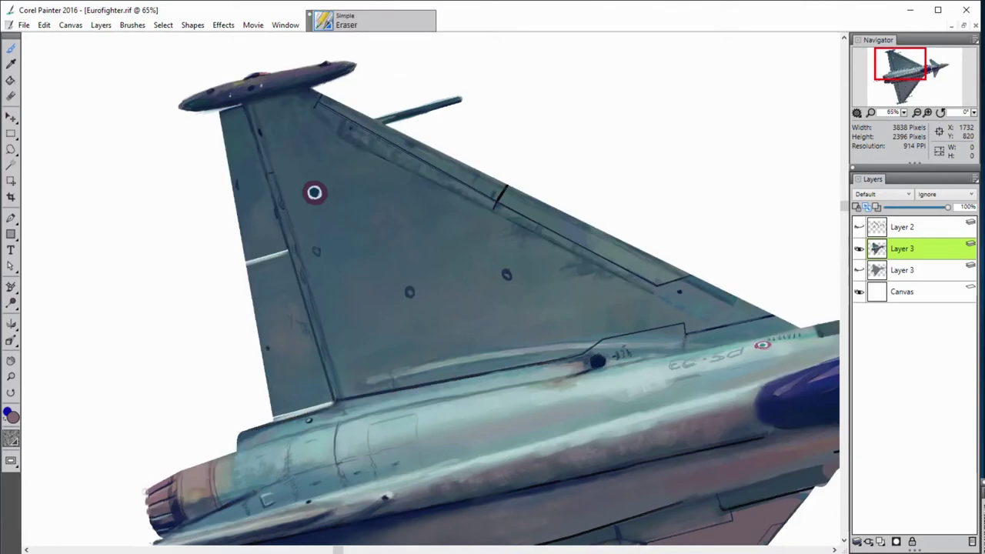
key(n)
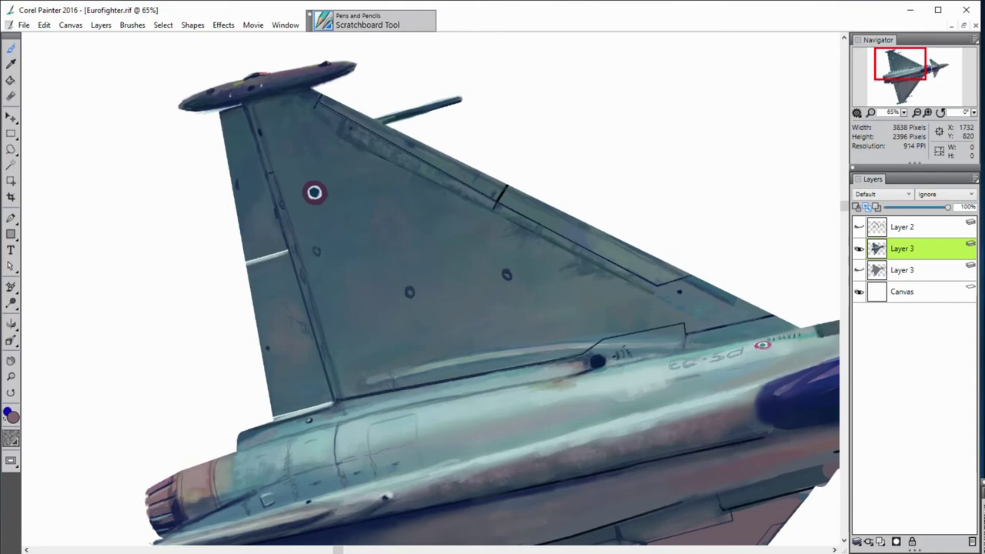
alt+click(226, 455)
drag(214, 476, 223, 482)
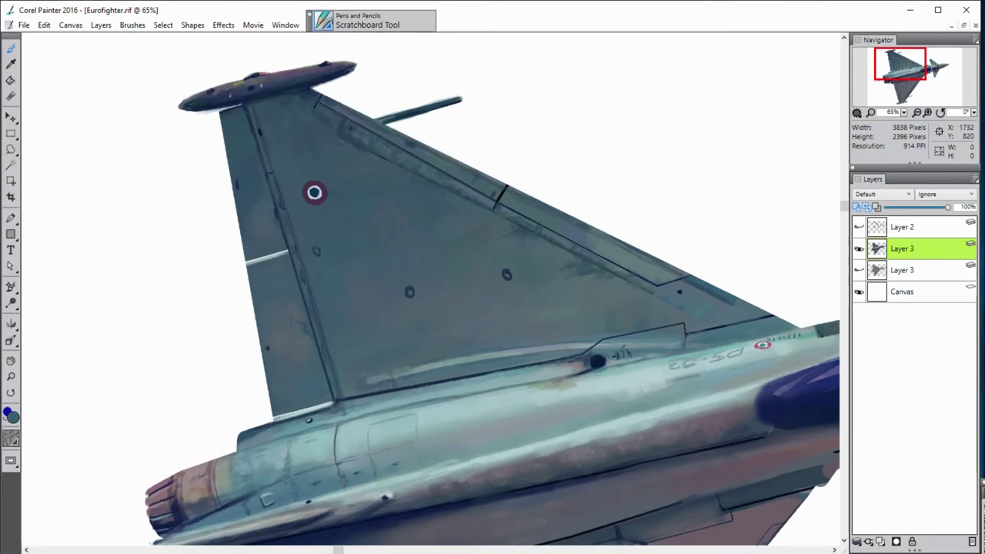
Brighten the white stripe along the fin base
alt+click(274, 408)
drag(275, 408, 293, 412)
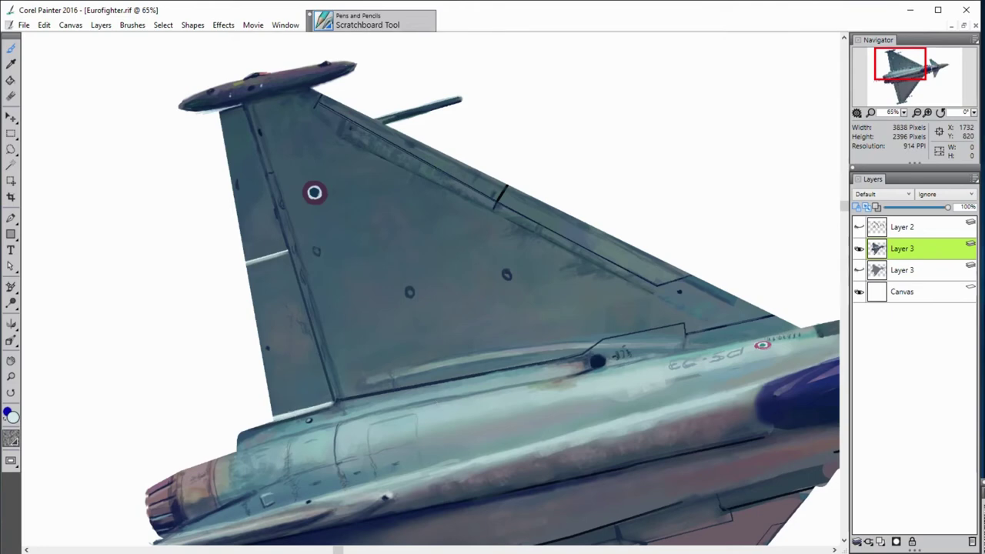
alt+click(328, 414)
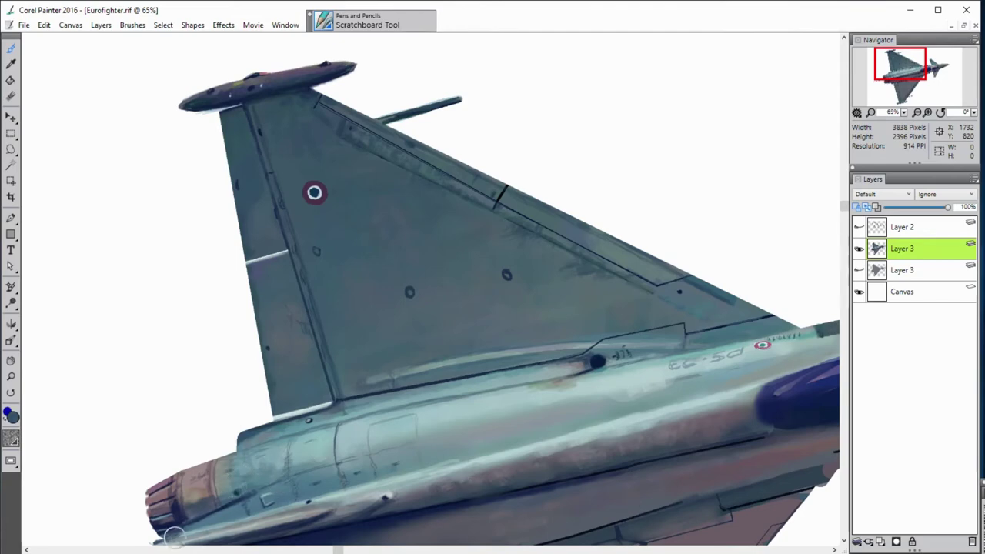
Shade the engine with light cyan and dark teal, then dab two fuselage rivets
alt+click(117, 487)
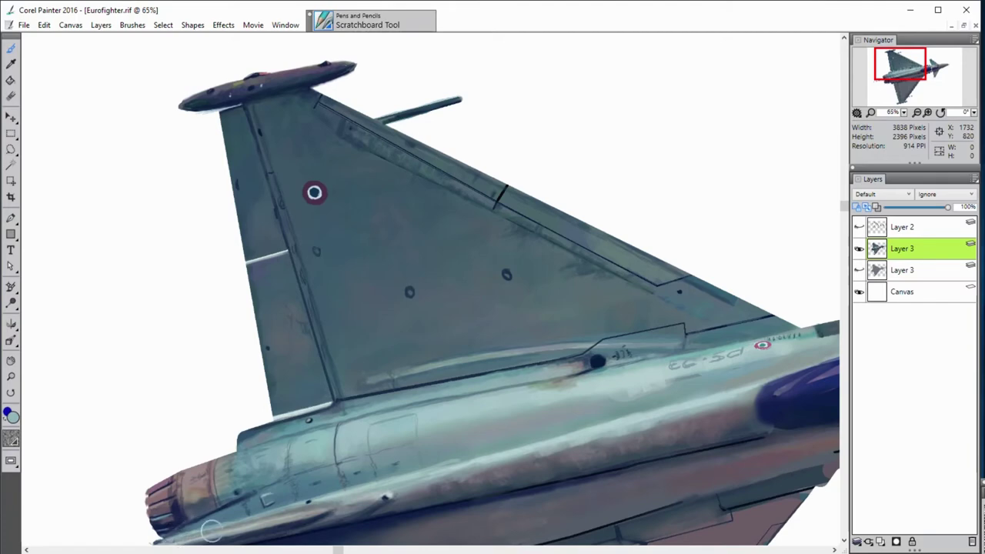
alt+click(605, 465)
alt+click(345, 424)
alt+click(251, 459)
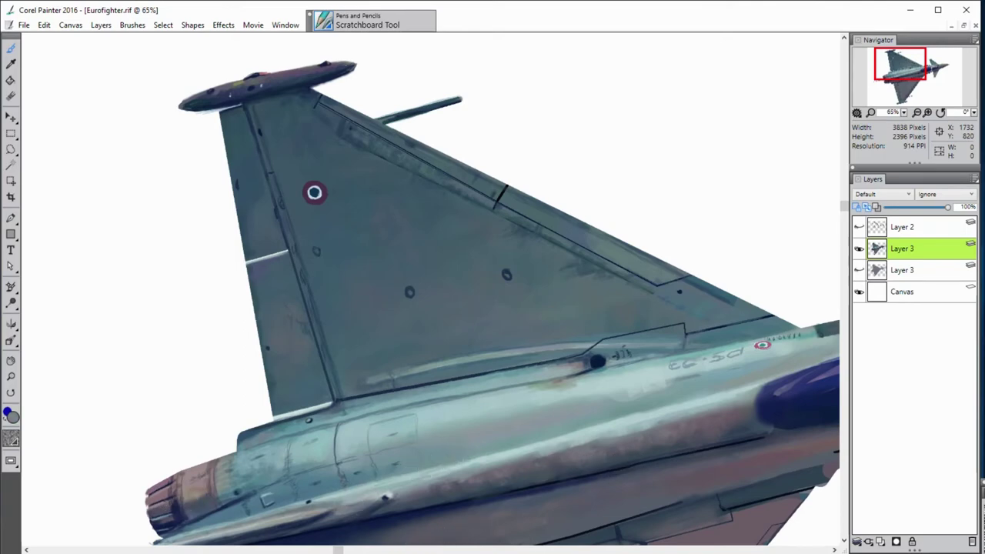
click(454, 444)
click(456, 451)
With Flat Color 2, replace a stray diagonal stroke with a straight line along the lower fuselage
key(ctrl+/)
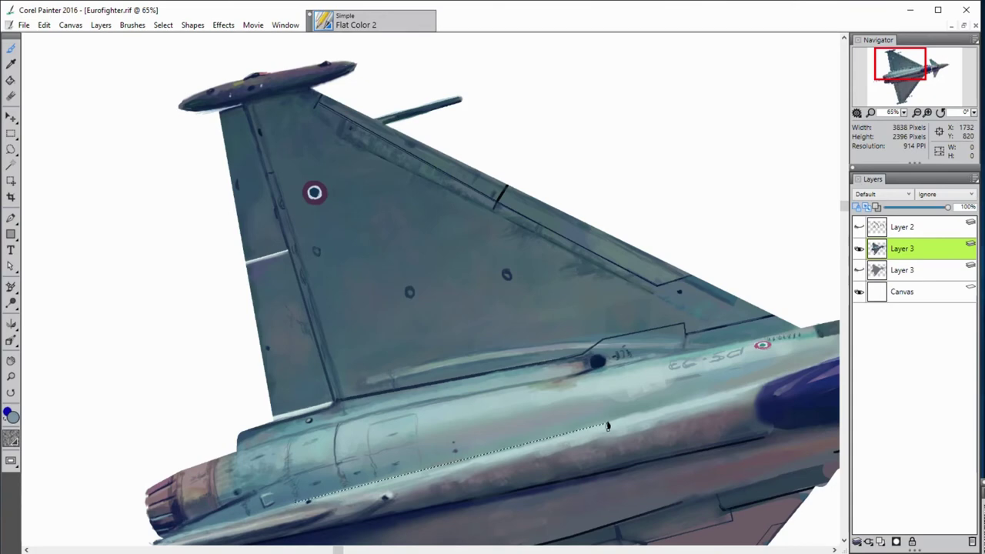
drag(607, 425, 297, 500)
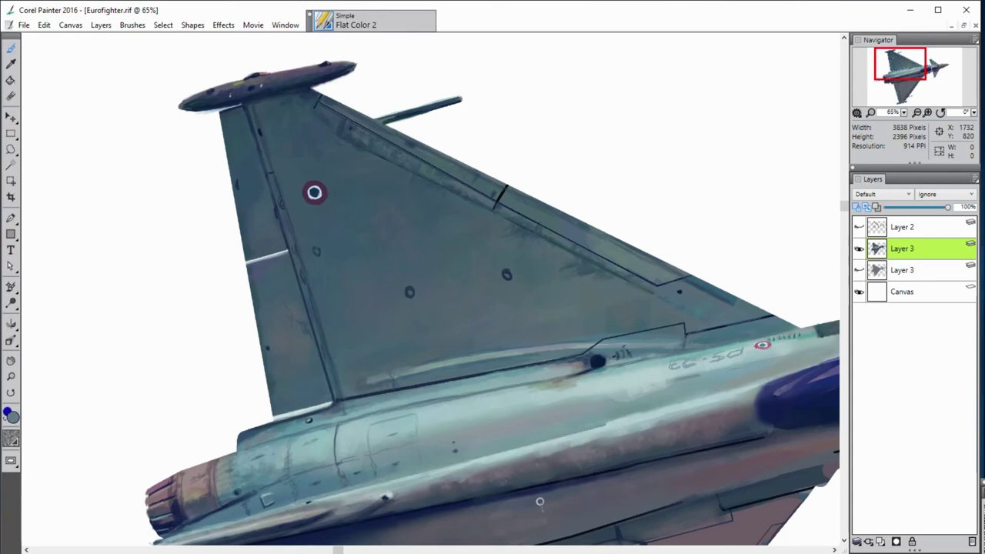
key(ctrl+z)
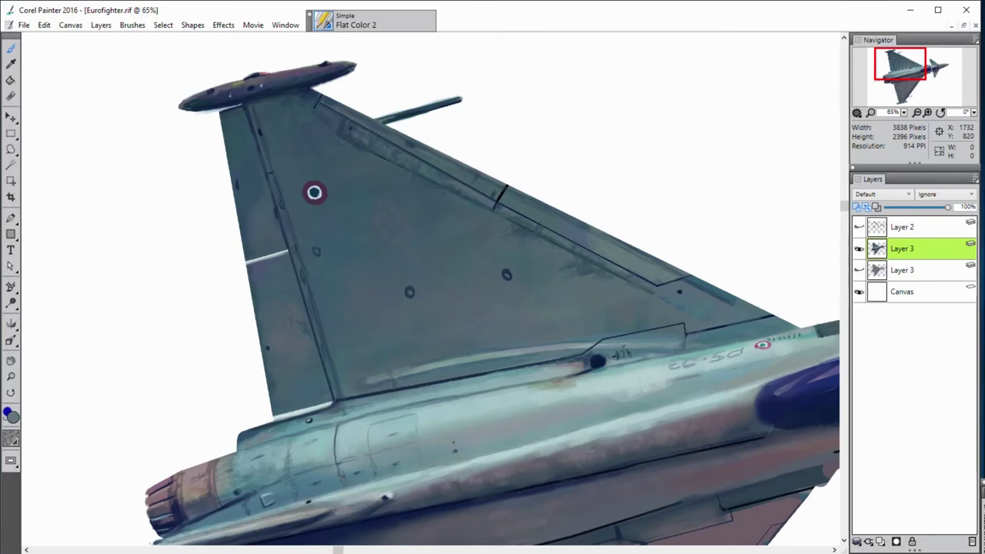
click(299, 500)
click(597, 429)
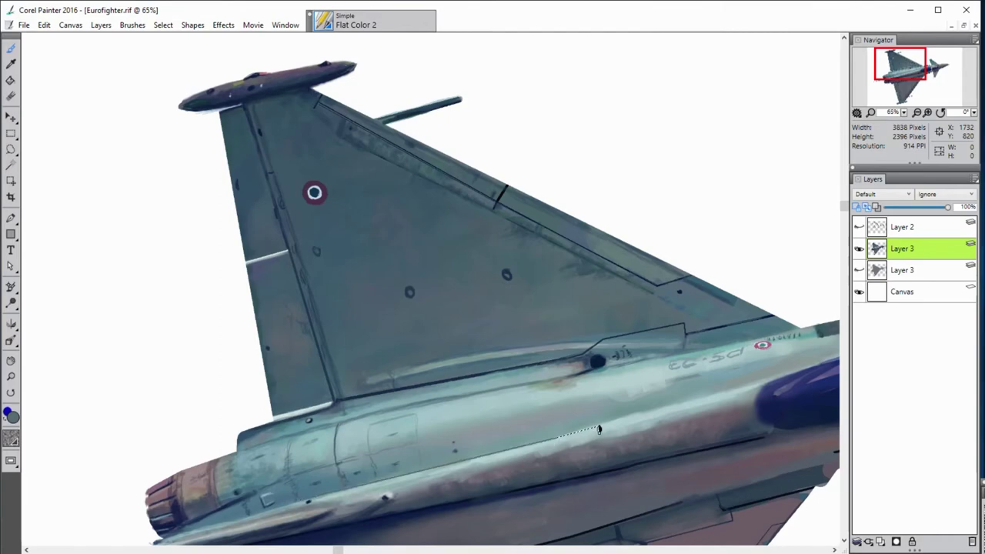
click(730, 395)
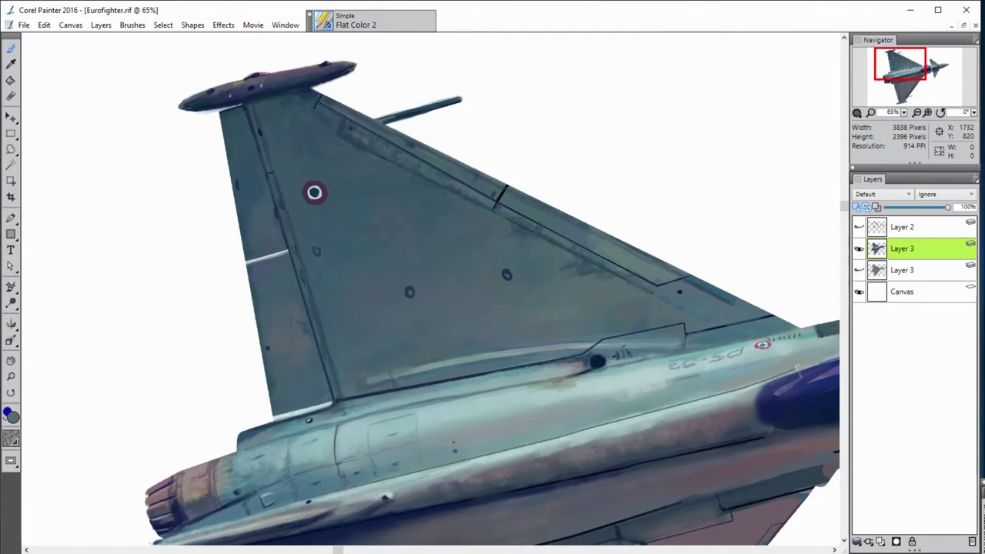
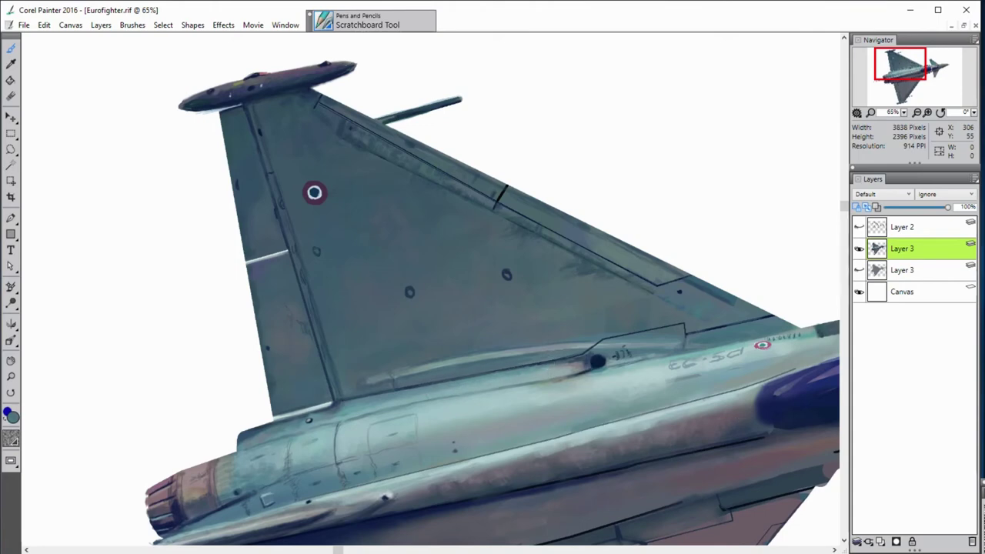
Draw a thin light panel line with a dark grey edge along the mid-fuselage
alt+click(485, 389)
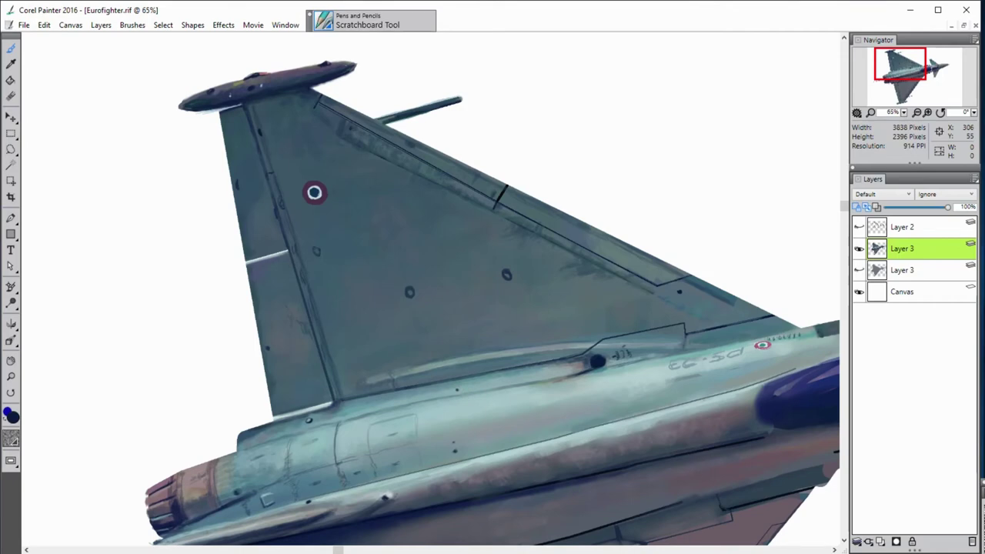
key(b)
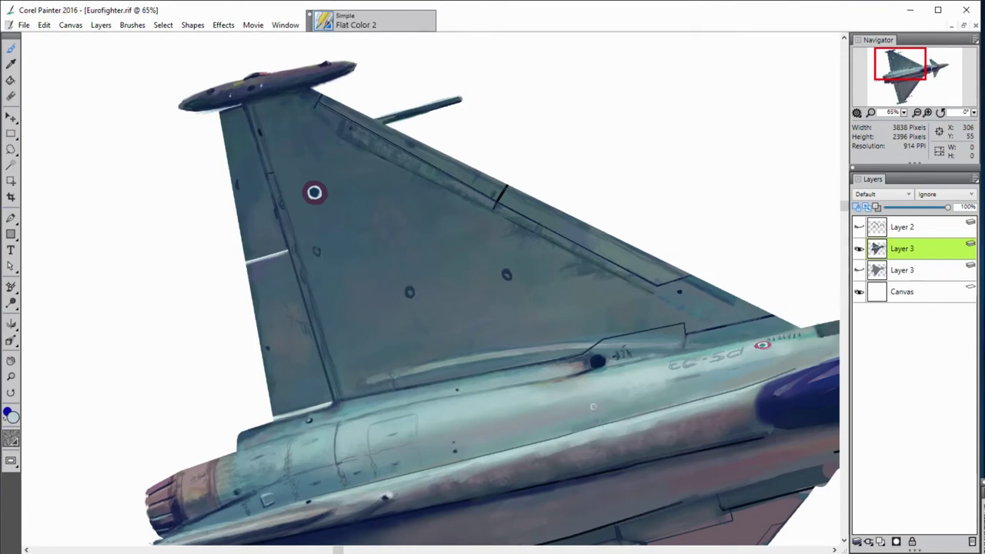
shift+click(738, 381)
alt+click(101, 53)
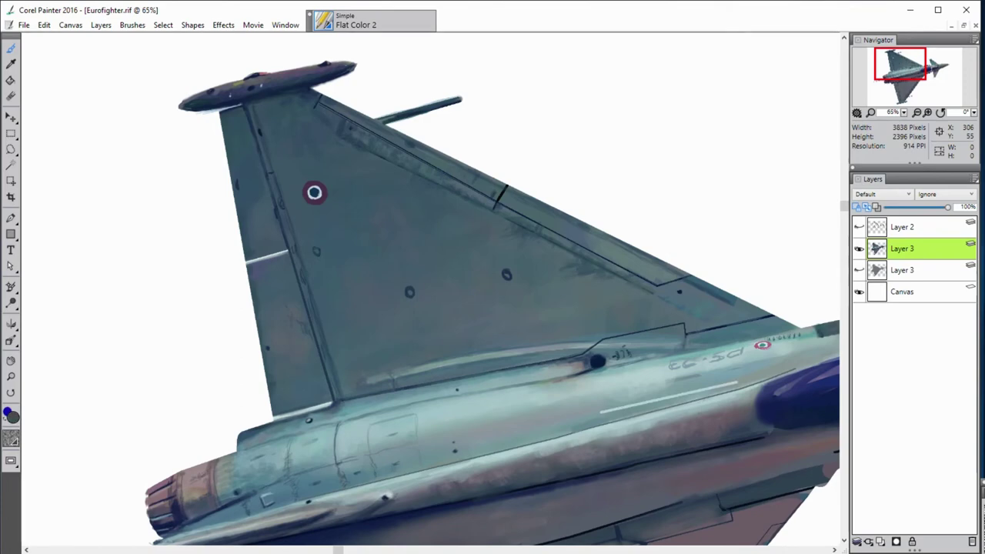
click(602, 413)
shift+click(743, 384)
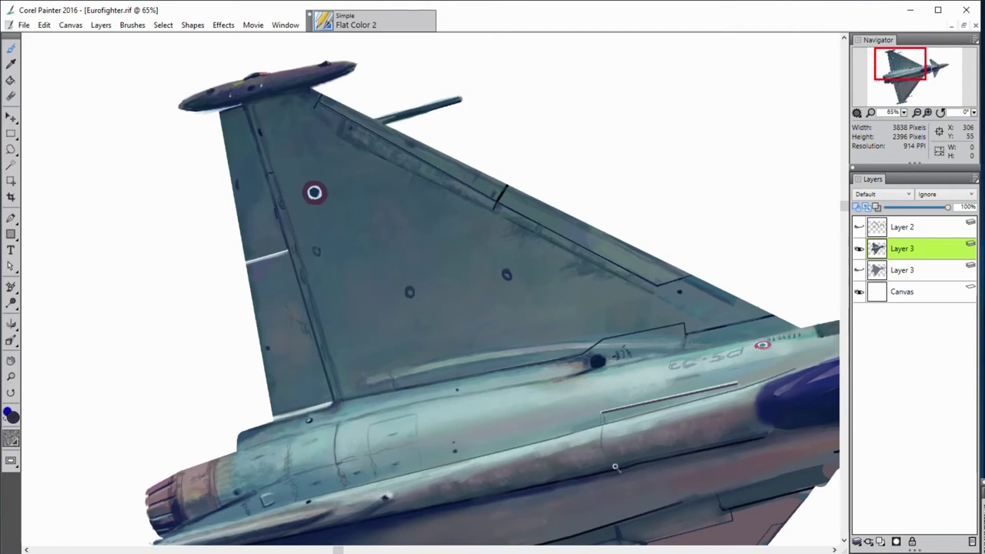
Dab a small dark navy rivet on the lower fuselage and sample nearby fuselage tones
alt+click(676, 481)
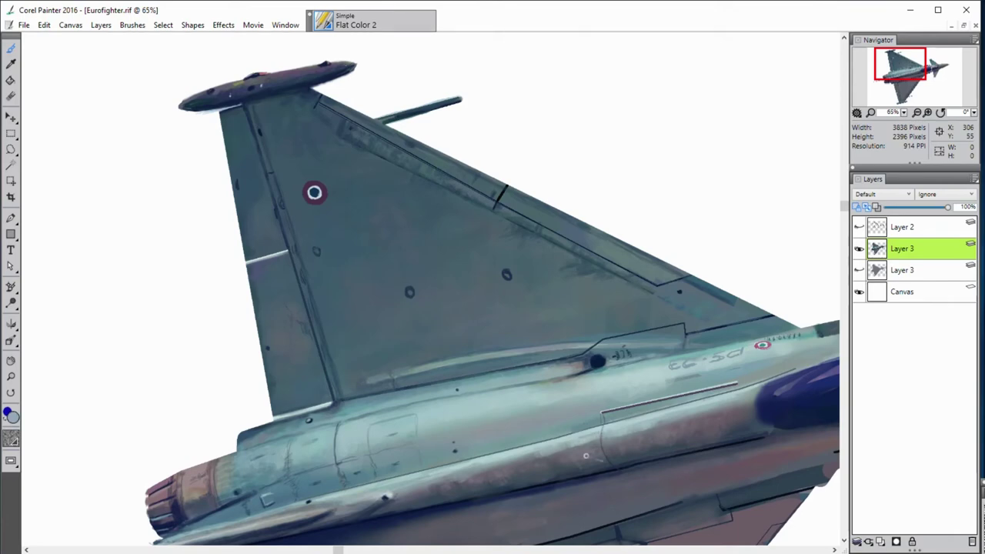
alt+click(787, 489)
click(527, 466)
key(shift+s)
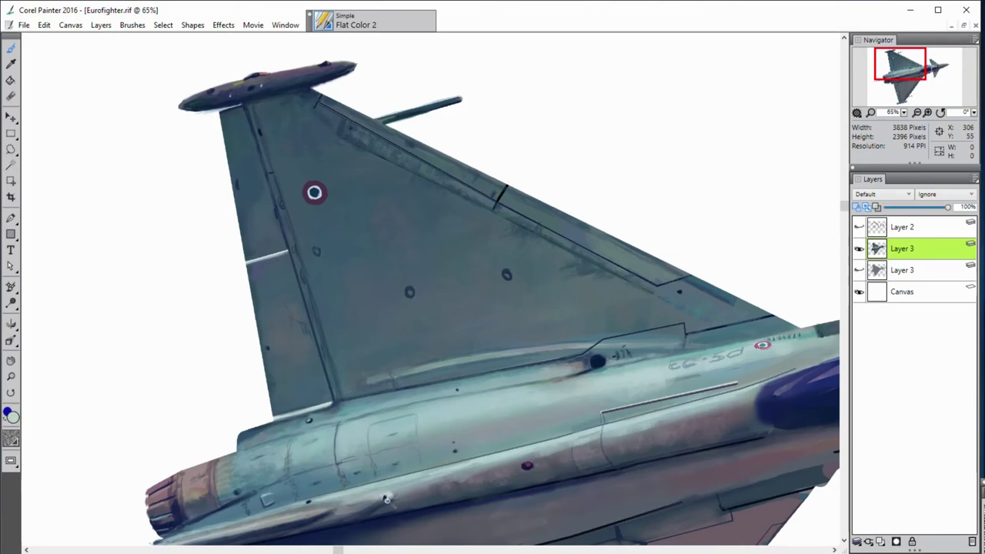
key(shift+s)
alt+click(385, 497)
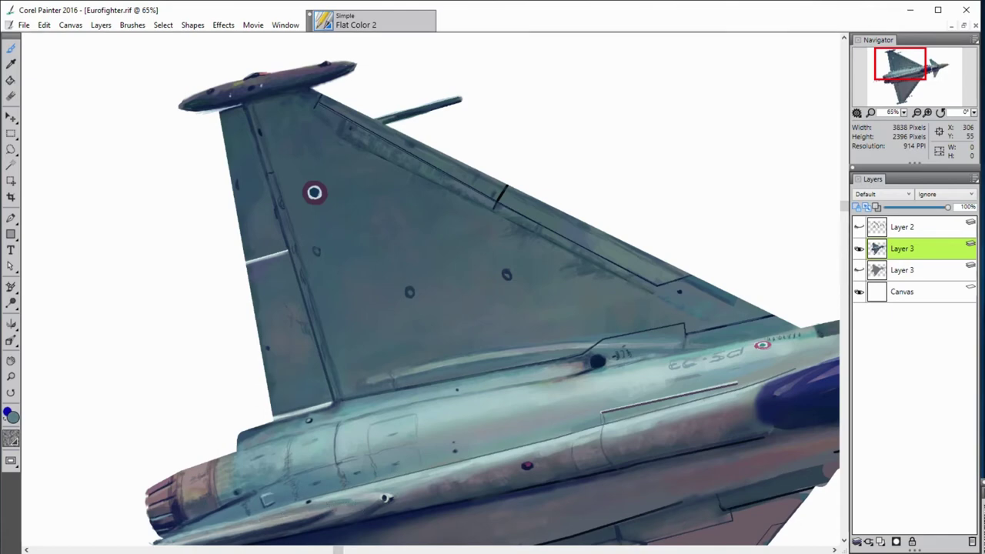
alt+click(337, 501)
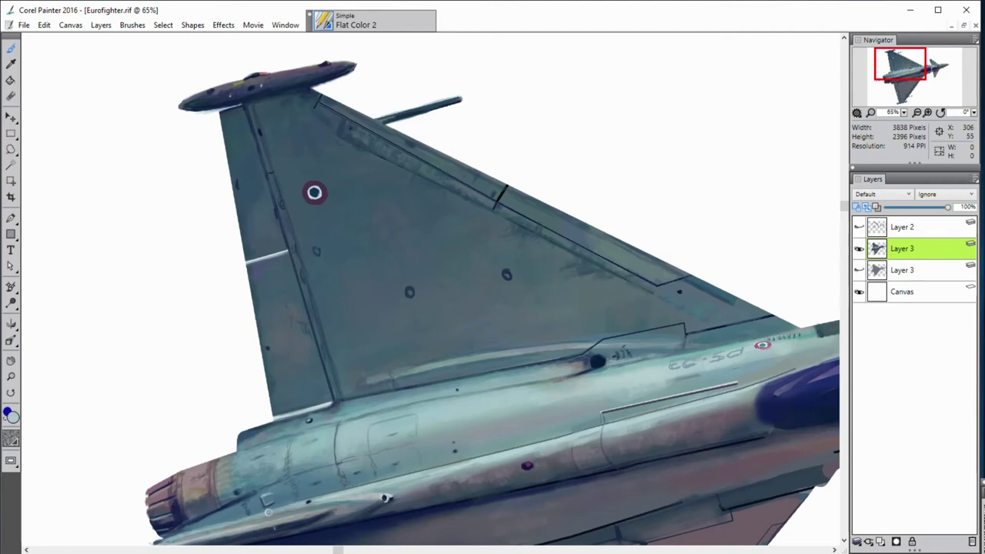
alt+click(207, 527)
scroll(635, 456, down, 2)
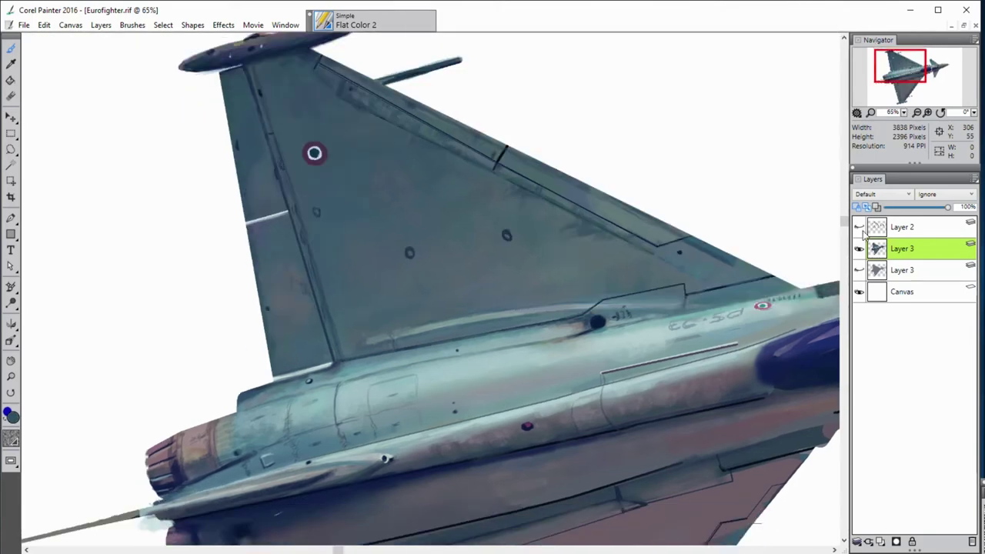
Fit the jet in view, toggle Layer 3 to check beneath, and pick light whitish-blue
alt+click(160, 498)
key(ctrl+0)
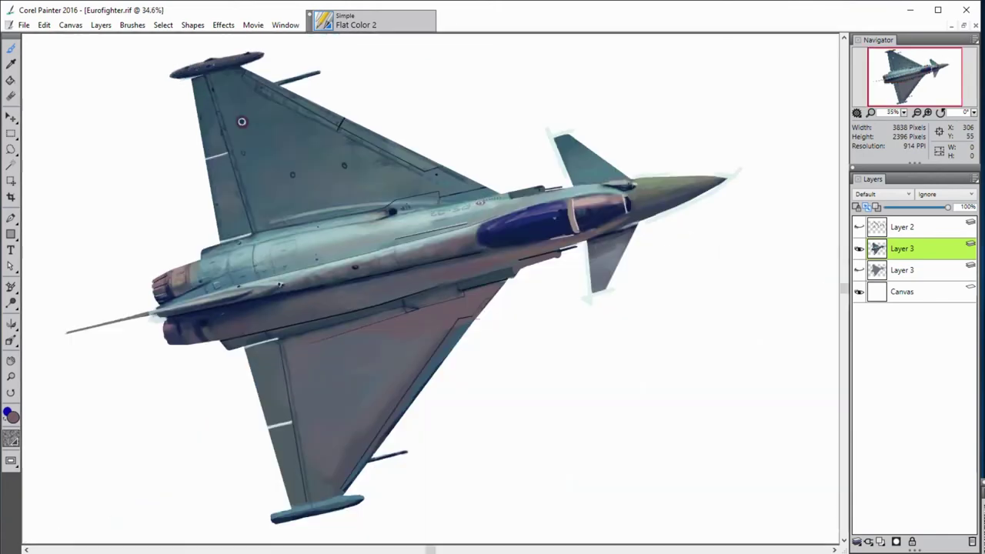
click(859, 248)
click(859, 249)
scroll(242, 121, up, 5)
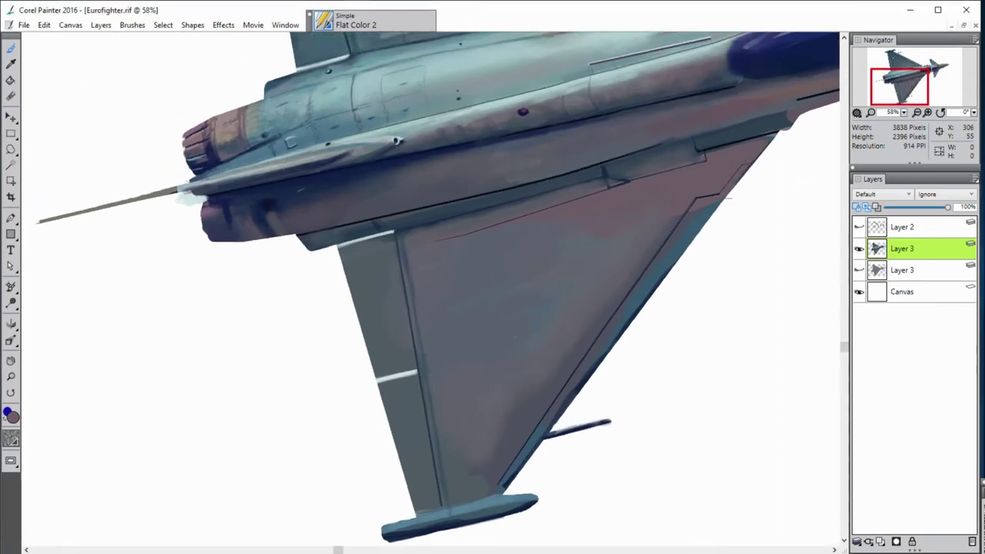
alt+click(574, 224)
Repaint the probe whitish-blue with a dark edge line and a highlighted base
drag(38, 221, 185, 188)
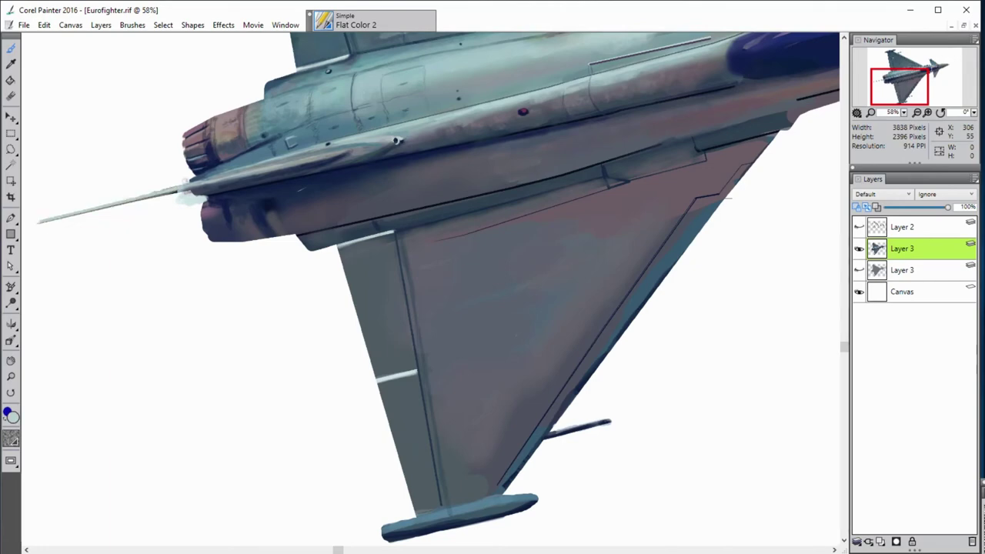
alt+click(39, 224)
drag(37, 222, 341, 157)
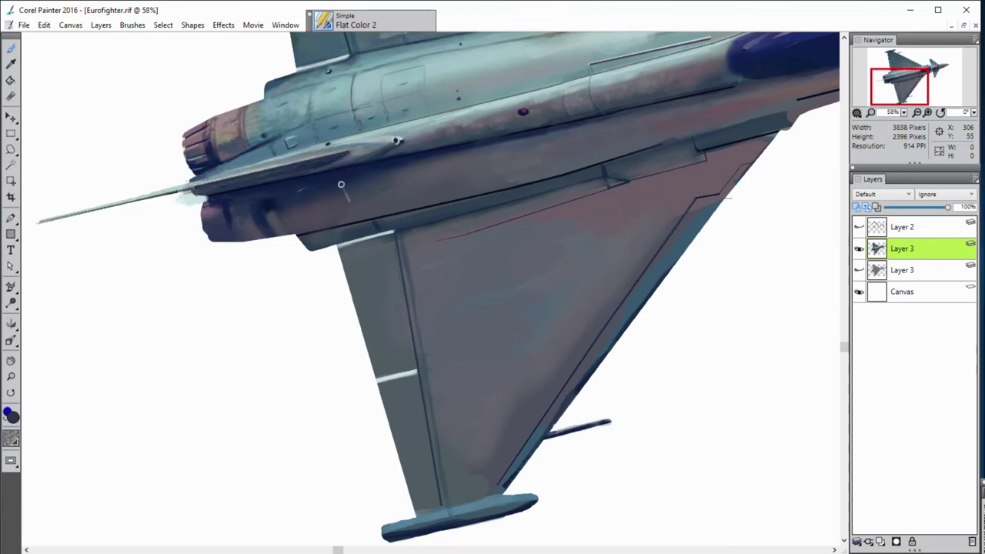
drag(192, 188, 48, 220)
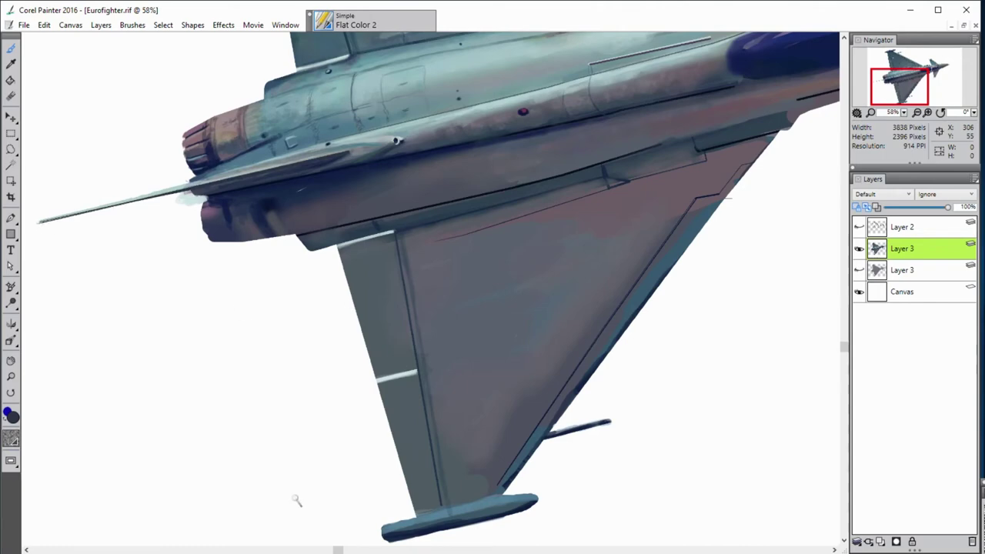
alt+click(266, 217)
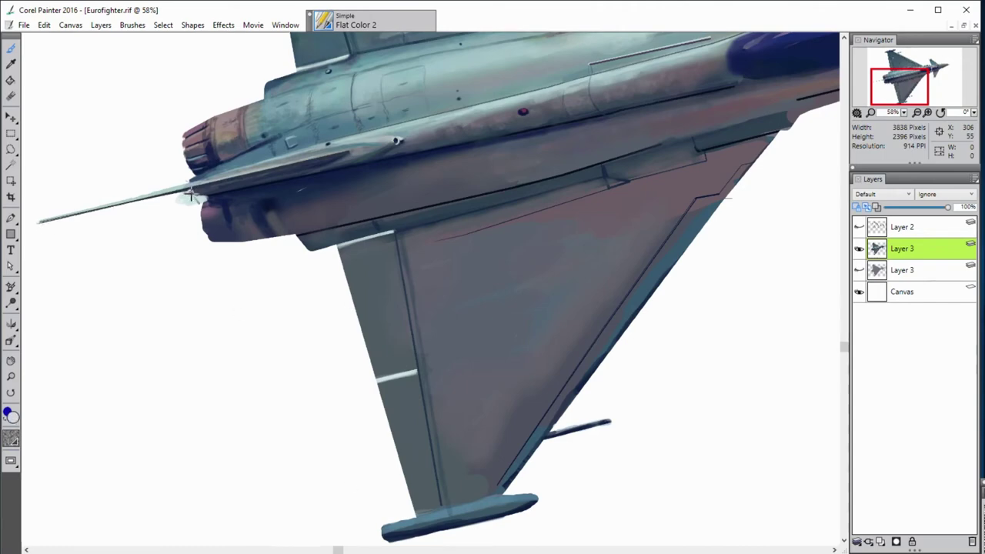
drag(205, 192, 192, 189)
Sample dark, blue-grey and light blue tones around the probe base and fuselage
alt+click(205, 193)
alt+click(210, 185)
alt+click(209, 194)
alt+click(219, 161)
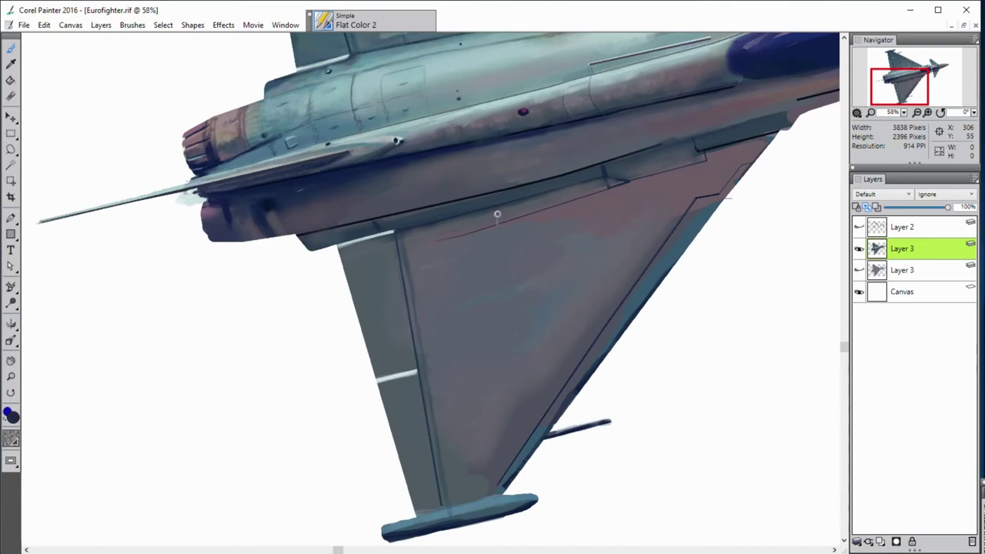
alt+click(213, 183)
Briefly select Layer 2, return to Layer 3, and dab light paint over the probe junction
key(alt+bracketright)
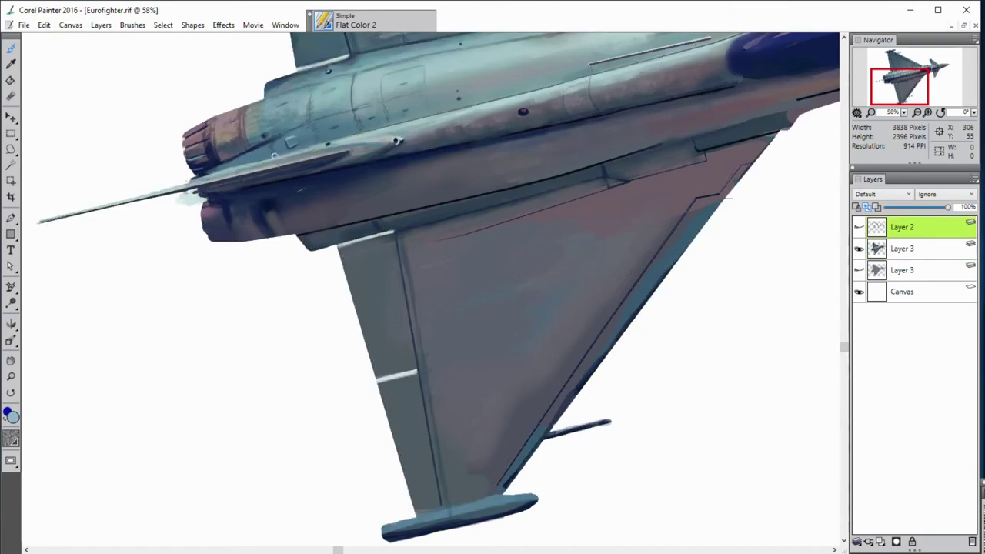
alt+click(296, 157)
click(893, 251)
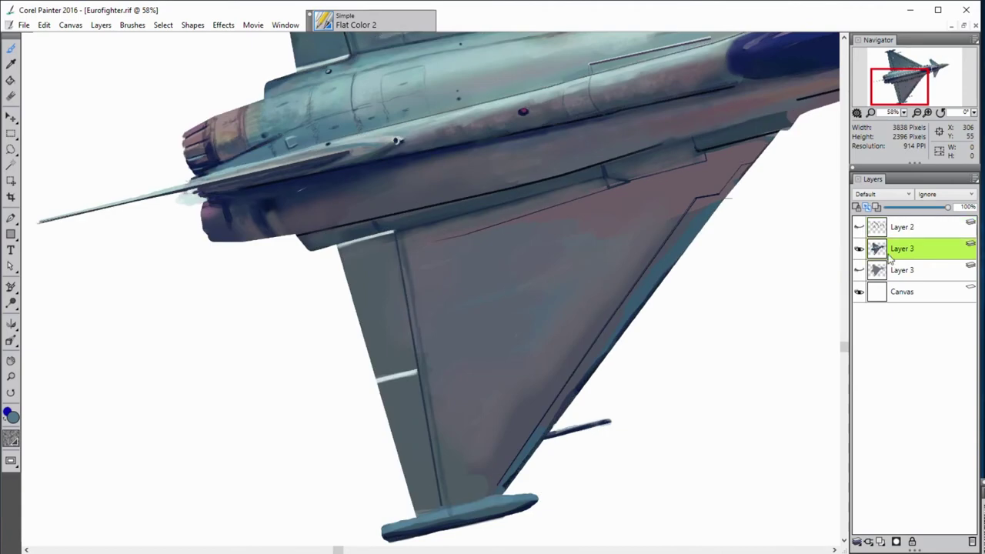
alt+click(197, 178)
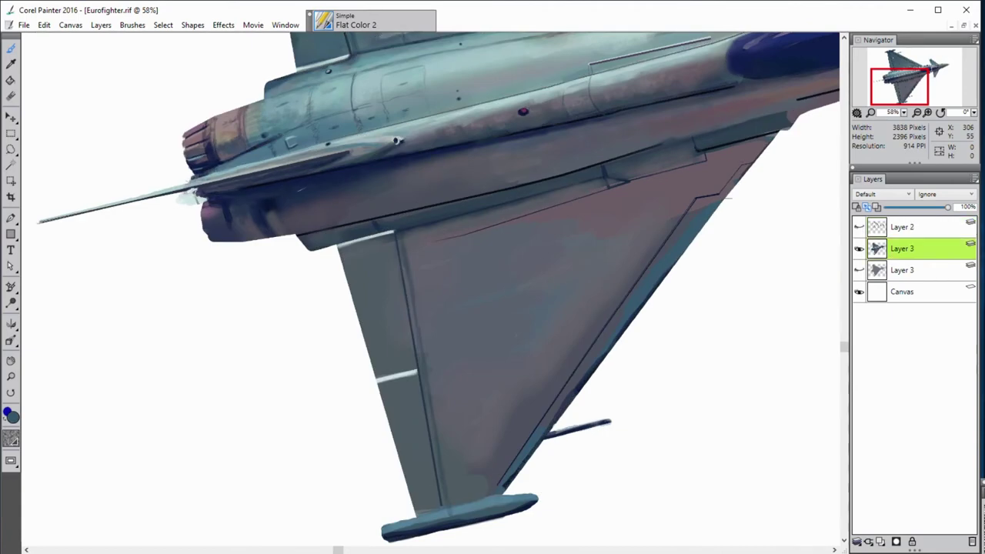
click(189, 197)
click(185, 187)
Sample light blue, blue-grey and wing leading-edge colours for further blending
alt+click(215, 170)
alt+click(210, 171)
alt+click(582, 401)
alt+click(613, 241)
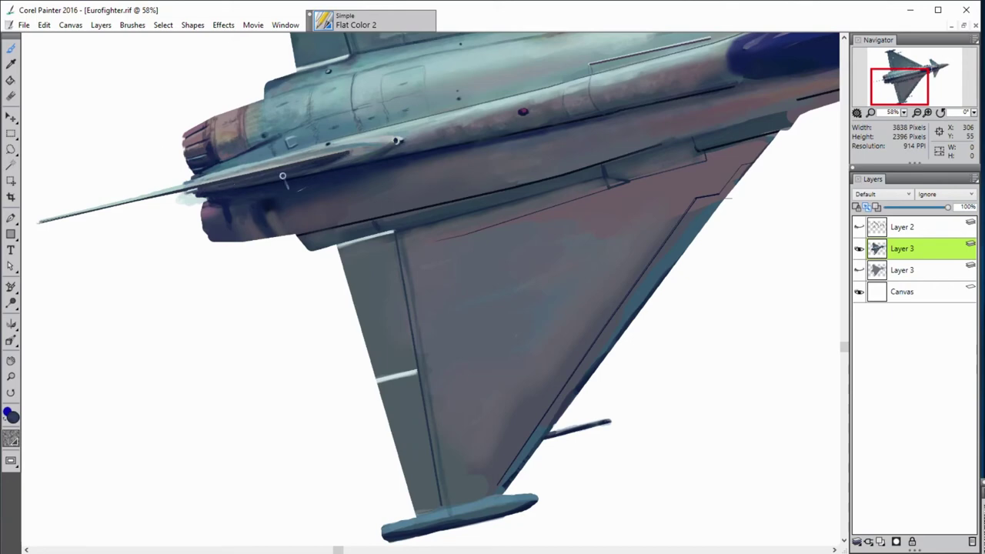
Return to the Scratchboard Tool and toggle Layer 2's line art, leaving it visible
key(b)
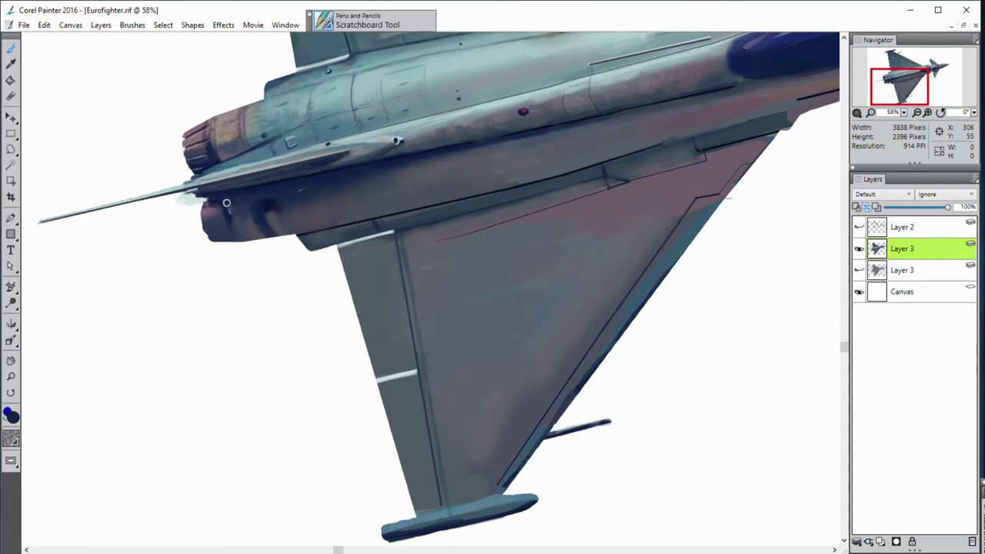
click(859, 227)
click(859, 227)
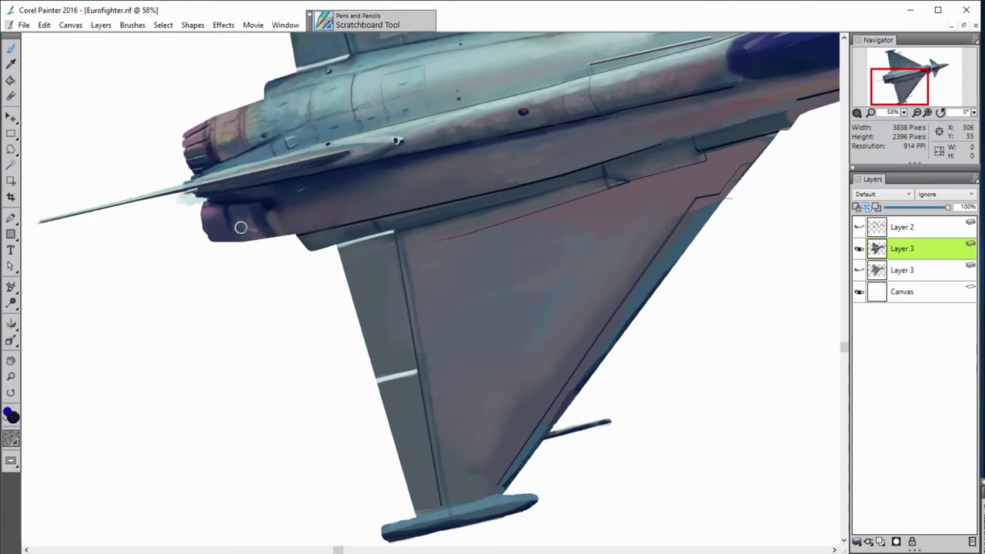
click(859, 227)
click(859, 227)
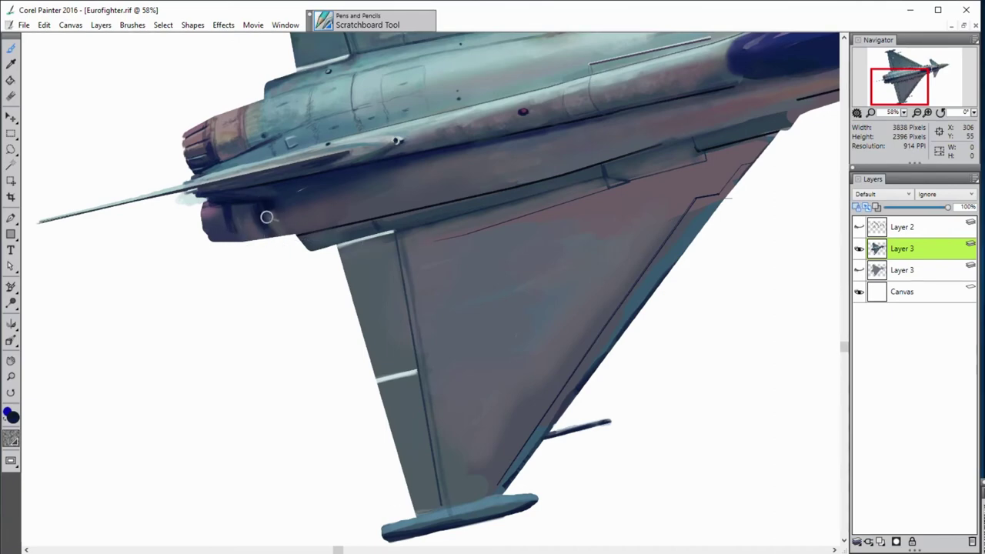
click(859, 227)
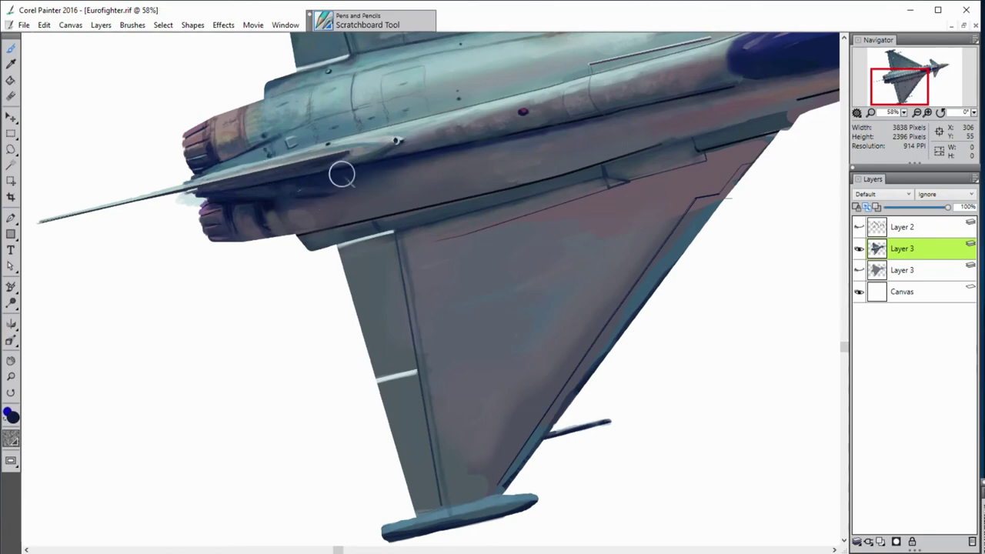
Shade the rear engine area and lighten the top of the upper engine nozzle
alt+click(276, 153)
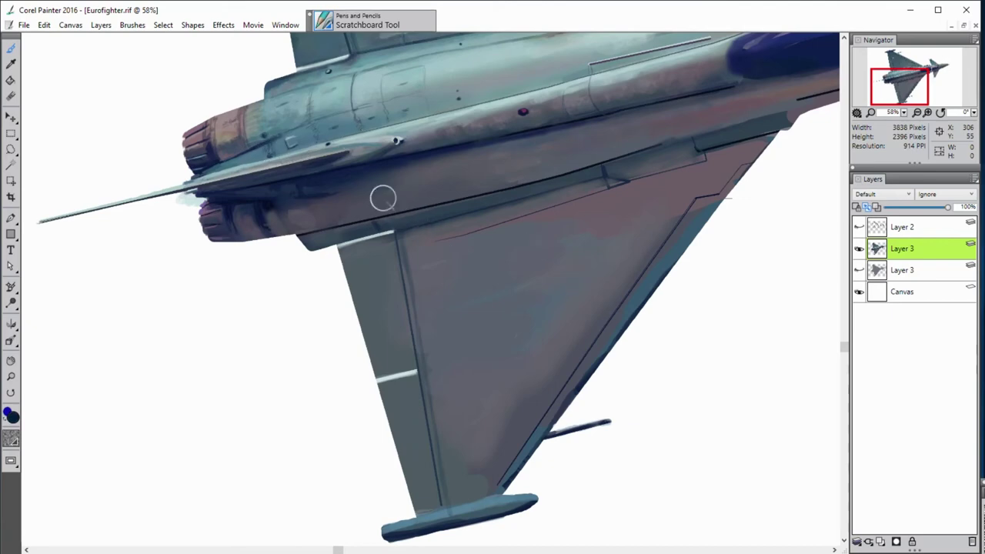
alt+click(289, 193)
alt+click(323, 197)
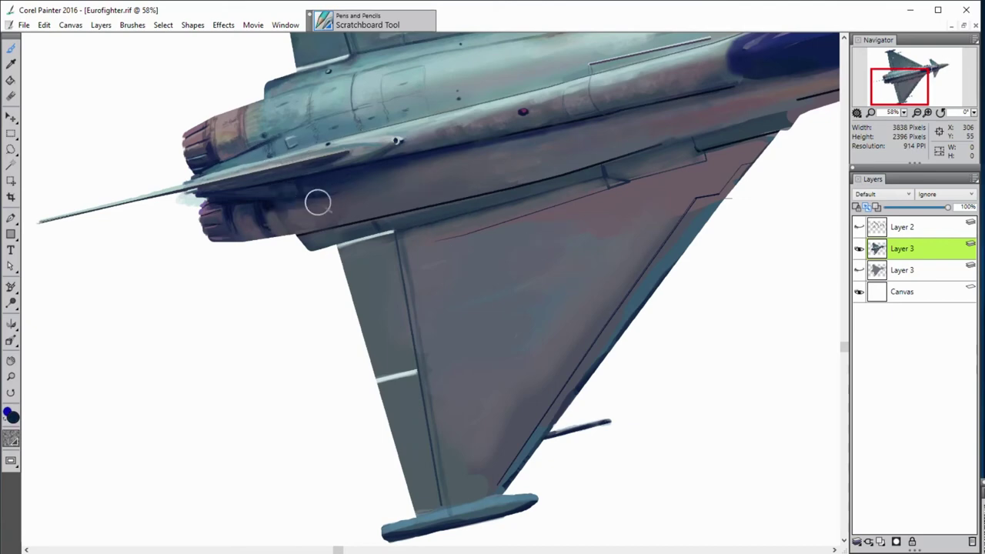
alt+click(285, 208)
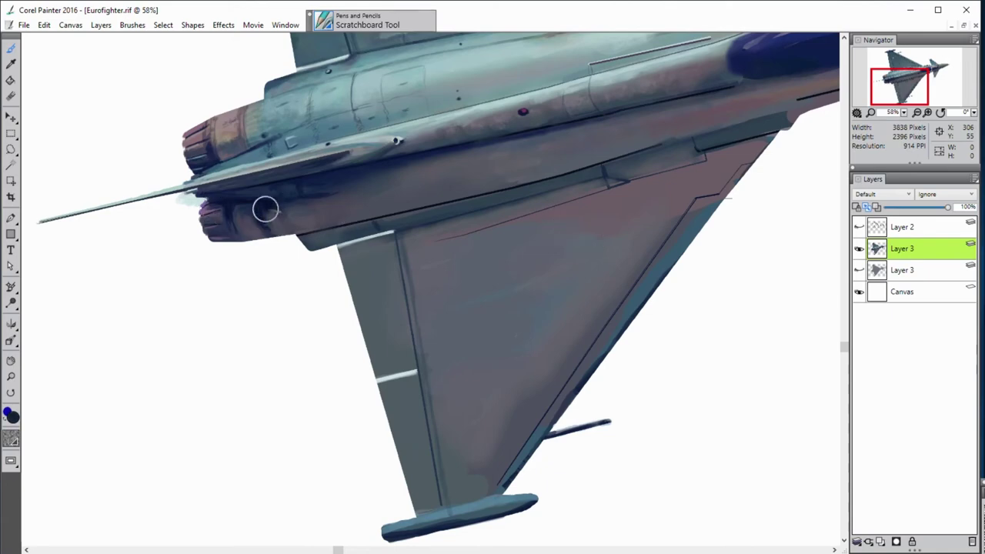
drag(264, 209, 277, 216)
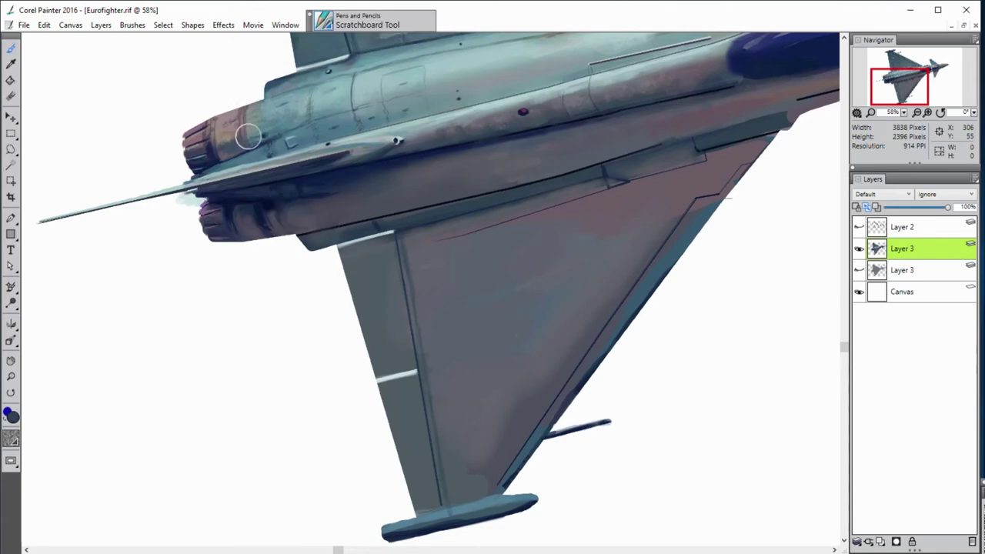
alt+click(228, 209)
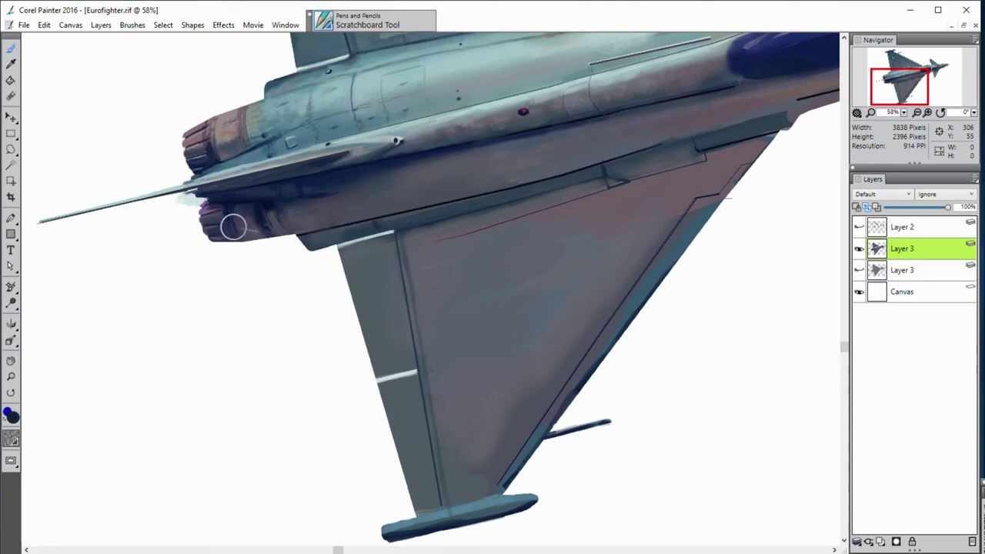
alt+click(212, 121)
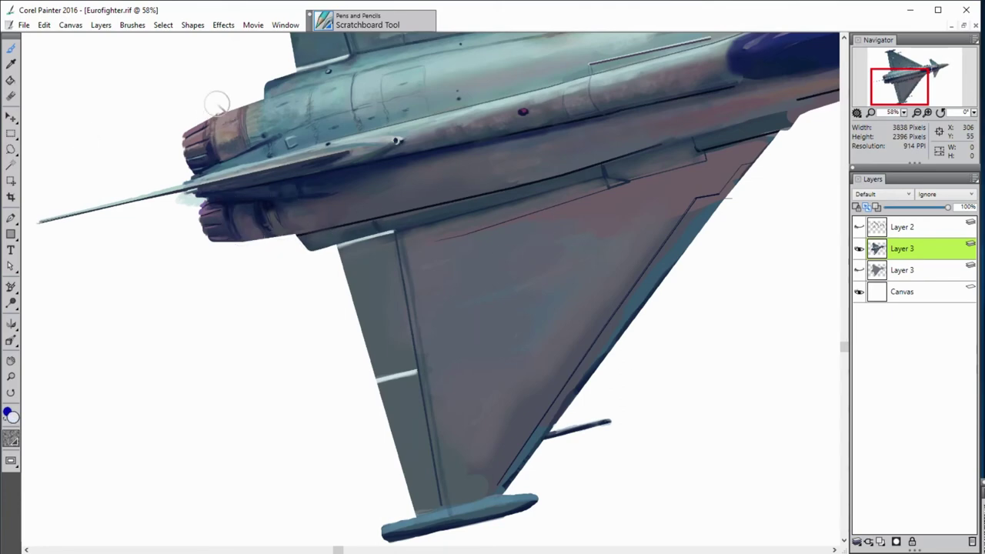
drag(217, 110, 182, 135)
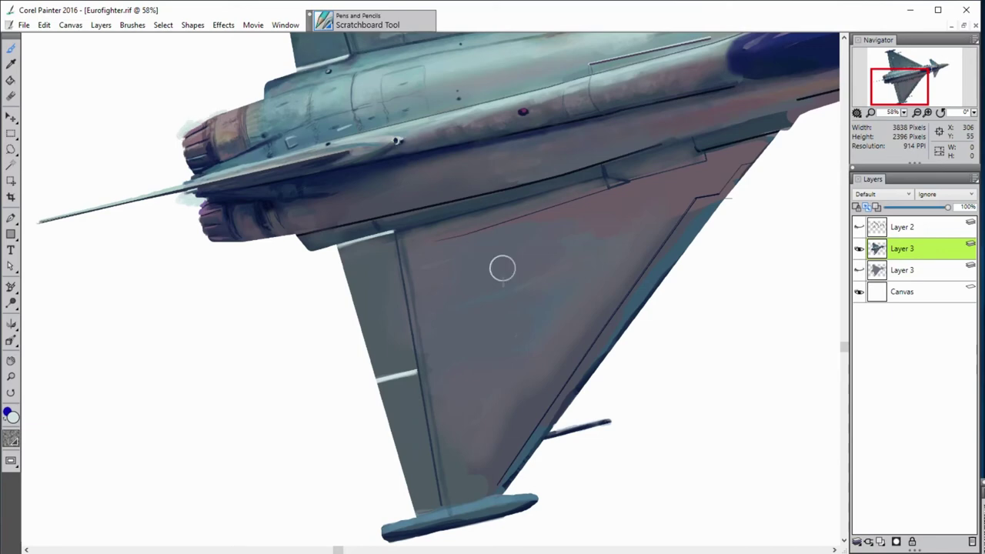
Paint pale smoke below the lower nozzle and dark grime along the fuselage underside
drag(296, 244, 246, 248)
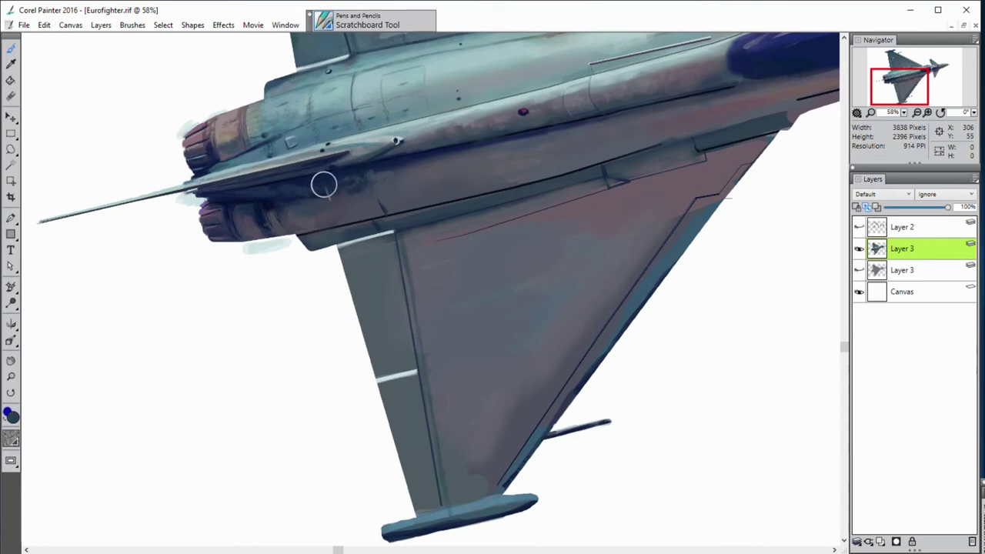
drag(364, 178, 387, 196)
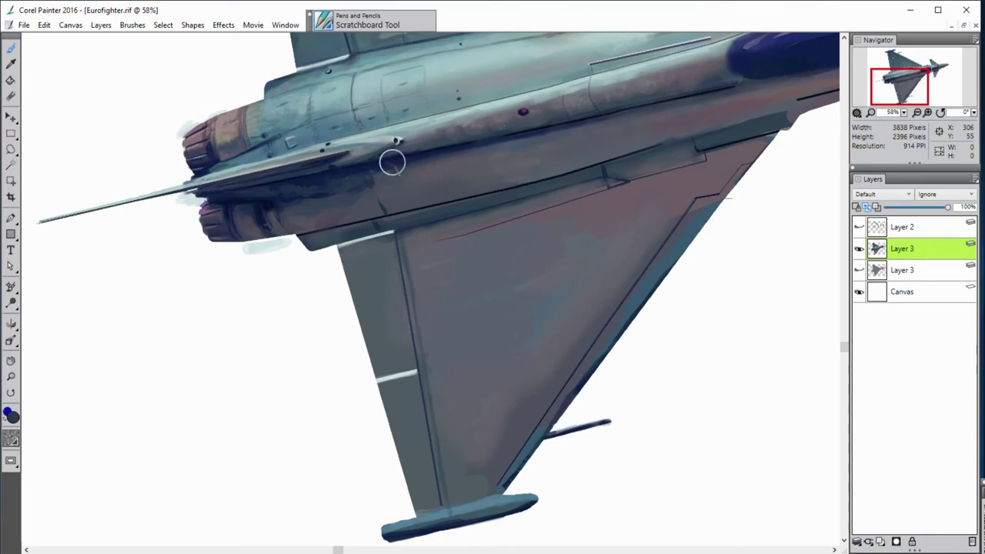
mouse_move(391, 164)
mouse_down()
mouse_move(415, 158)
mouse_move(380, 181)
mouse_up()
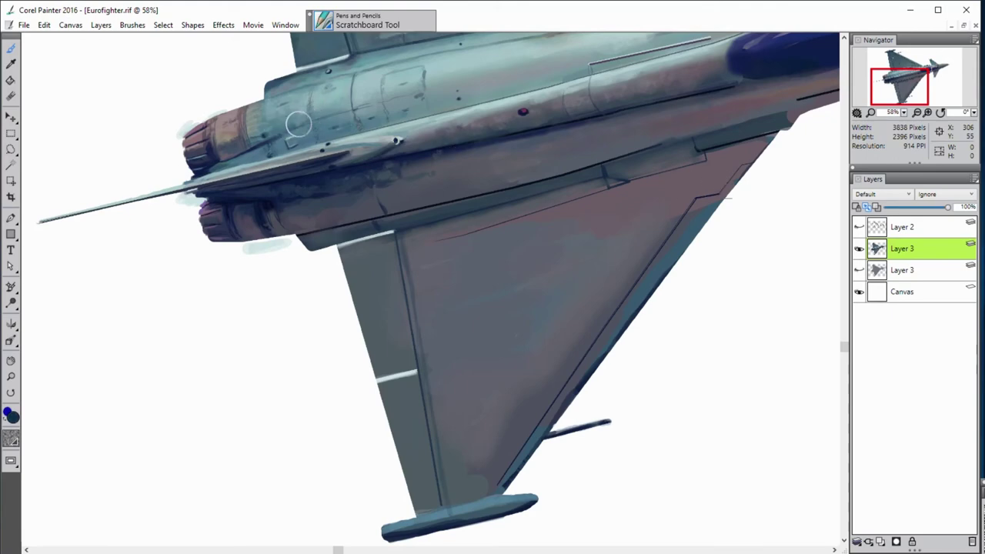
drag(357, 75, 362, 100)
key(shift+x)
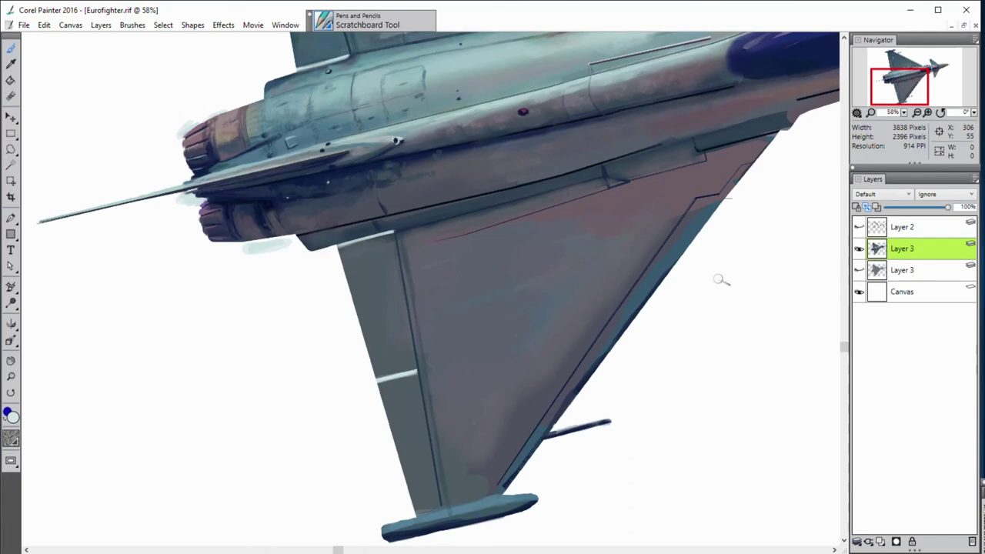
Sample dark navy and blue-grey tones from the underside and shrink the brush to tiny
scroll(721, 281, down, 3)
scroll(658, 369, up, 3)
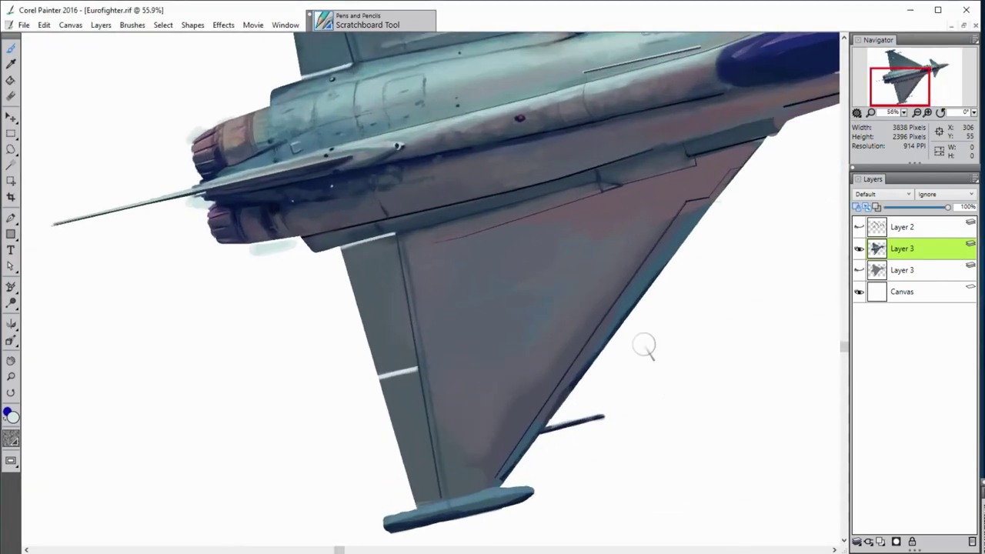
alt+click(402, 165)
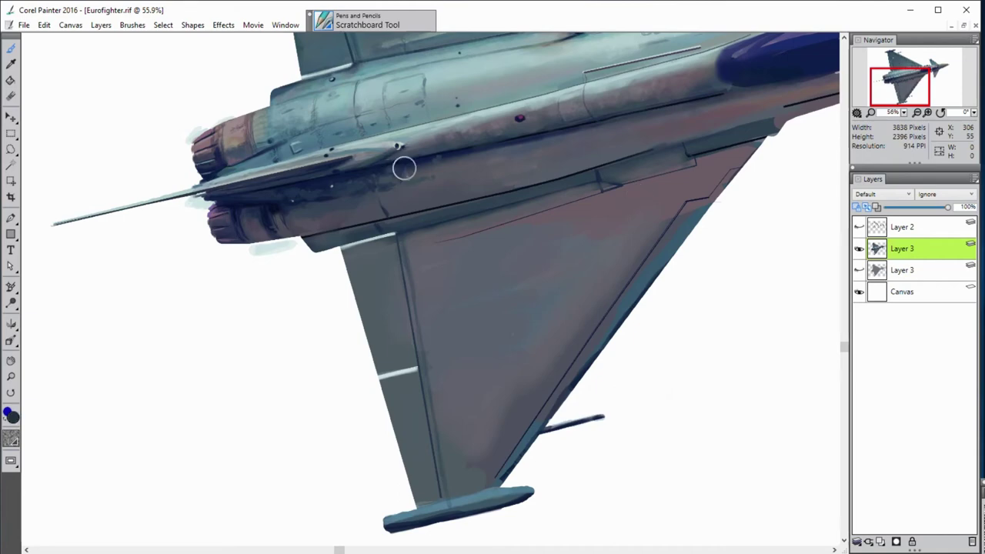
alt+click(411, 179)
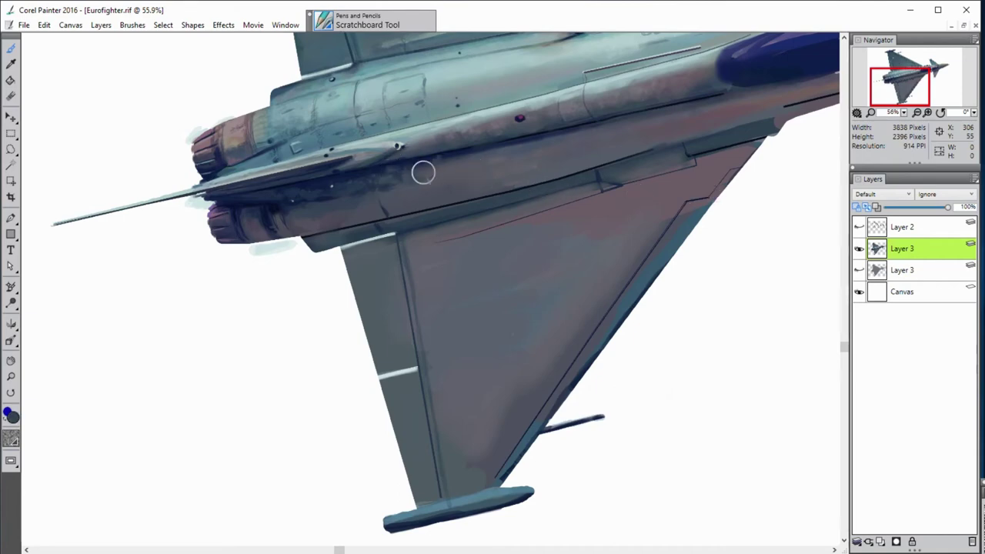
alt+click(563, 188)
alt+click(401, 154)
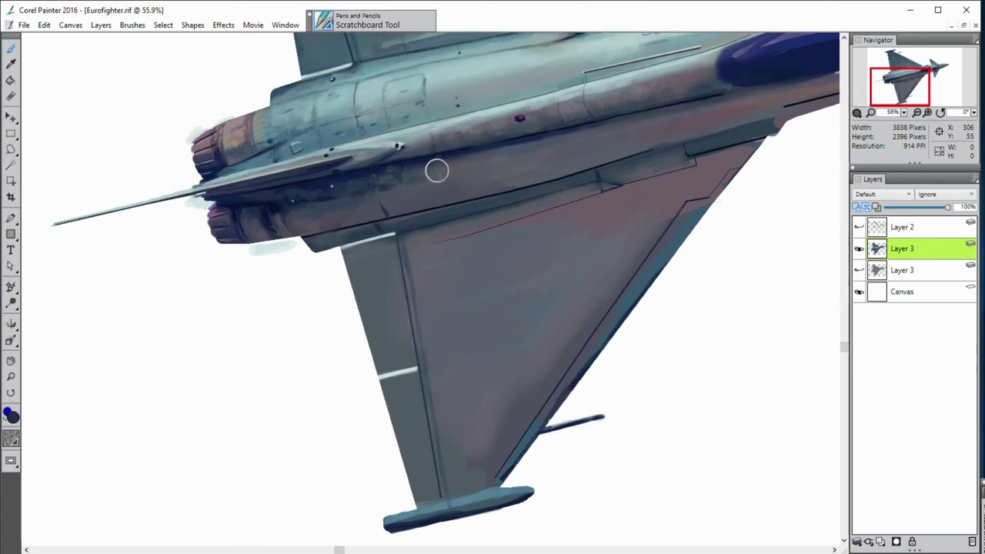
alt+click(499, 184)
alt+click(438, 166)
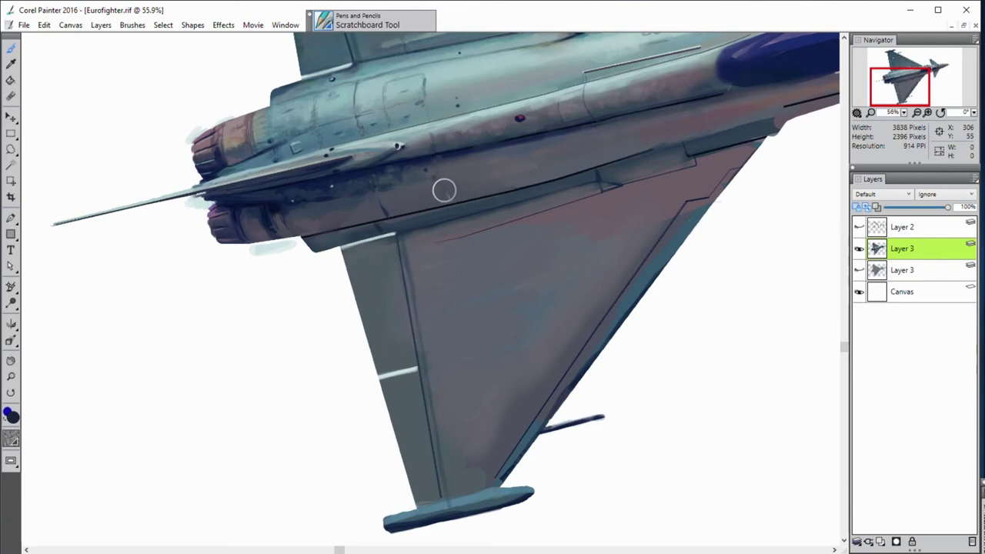
alt+click(405, 187)
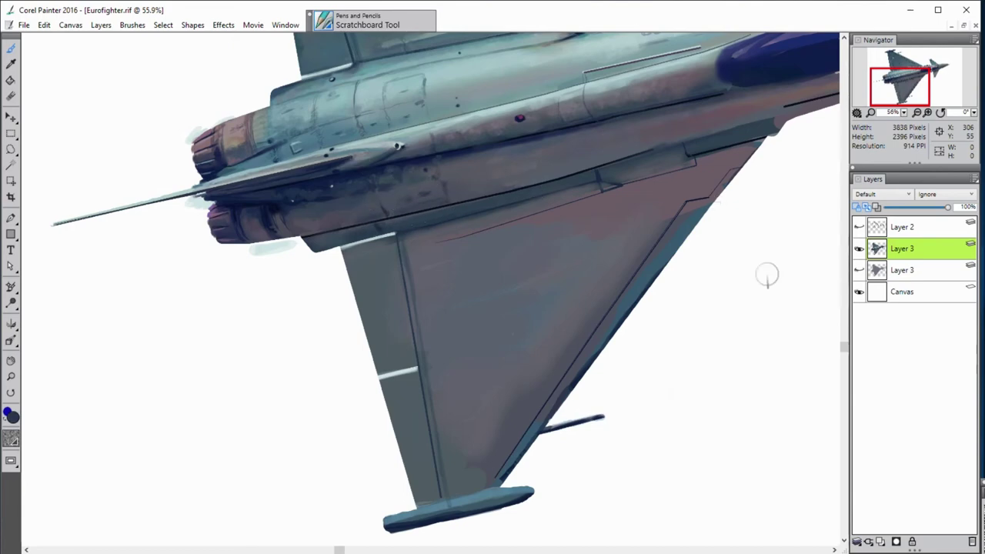
key([)
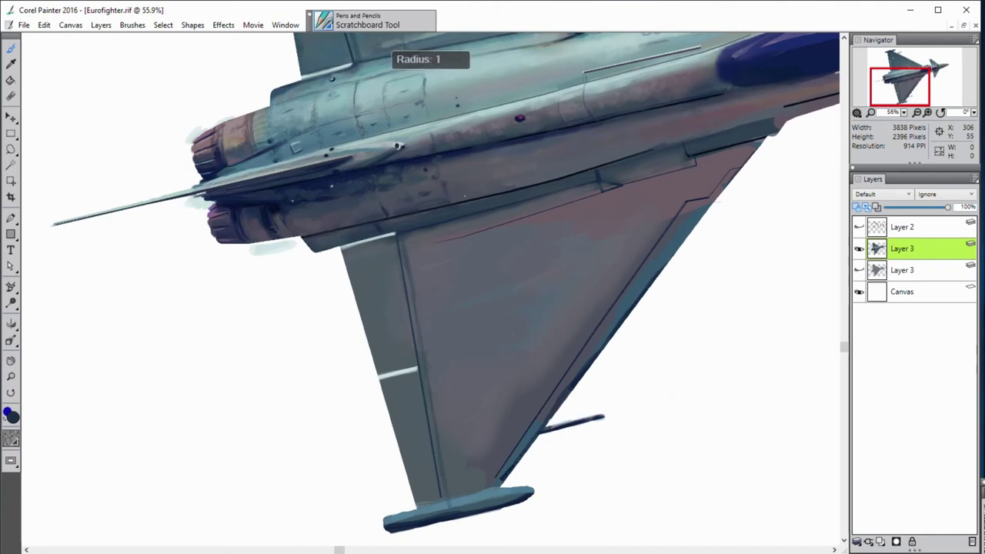
key([)
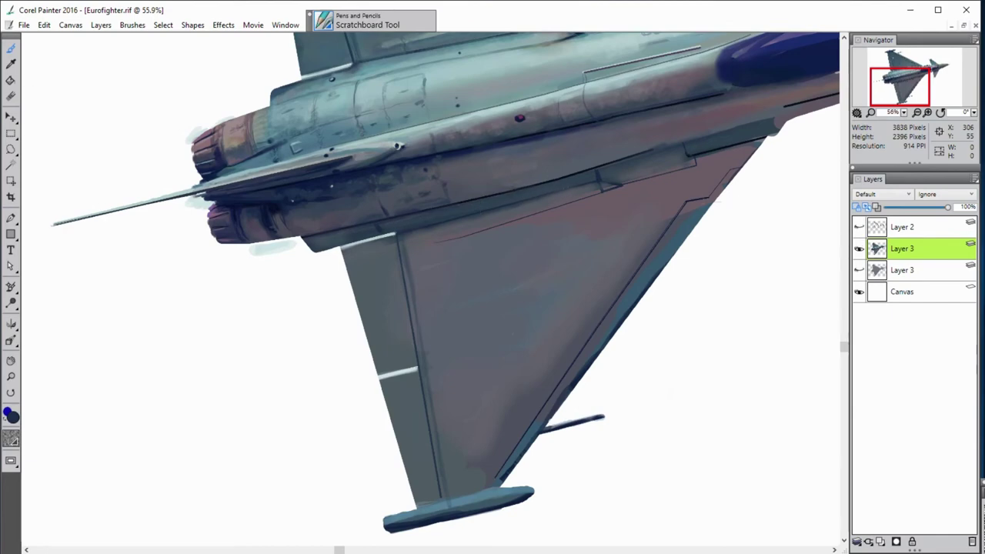
Draw a straight dark Flat Color 2 line along the wing's top edge
key(])
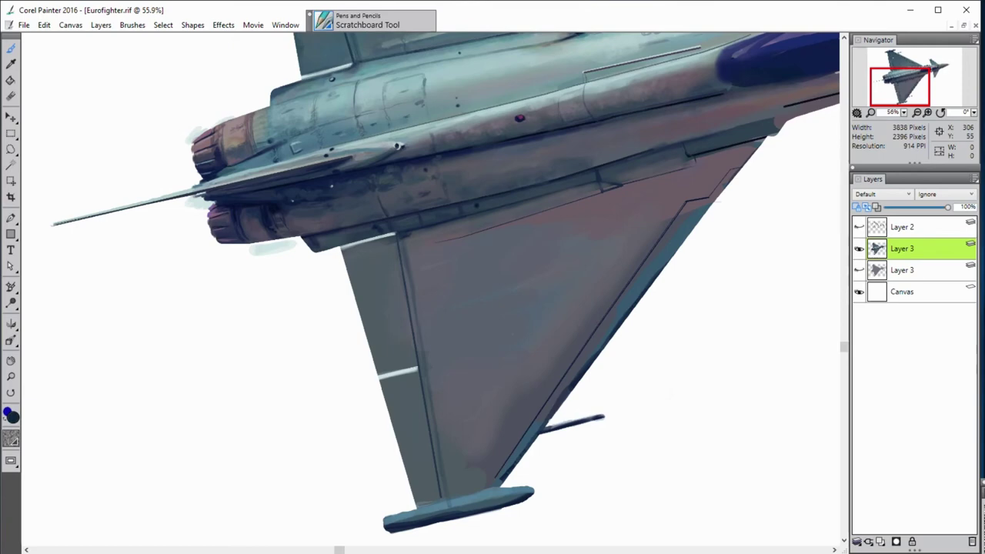
key(f)
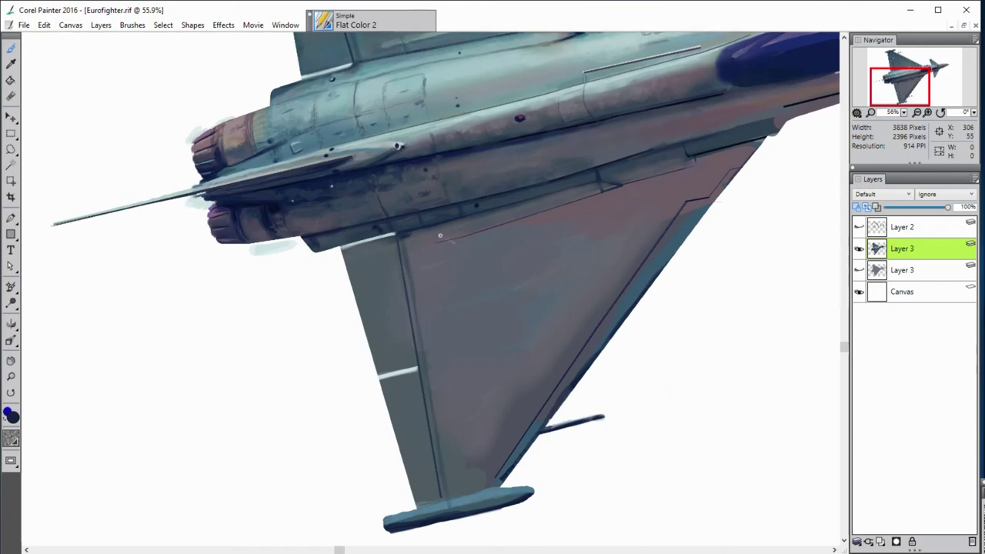
shift+click(603, 194)
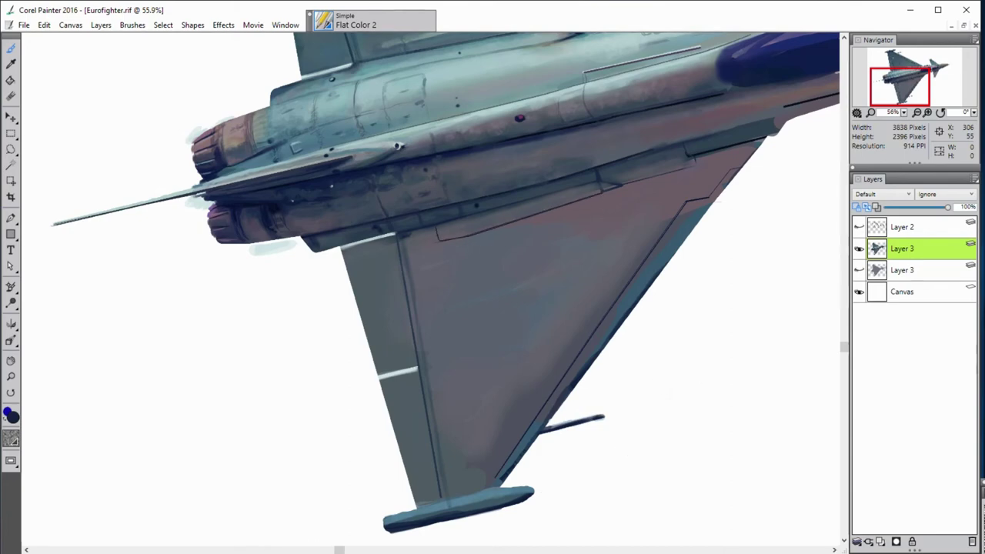
key(2)
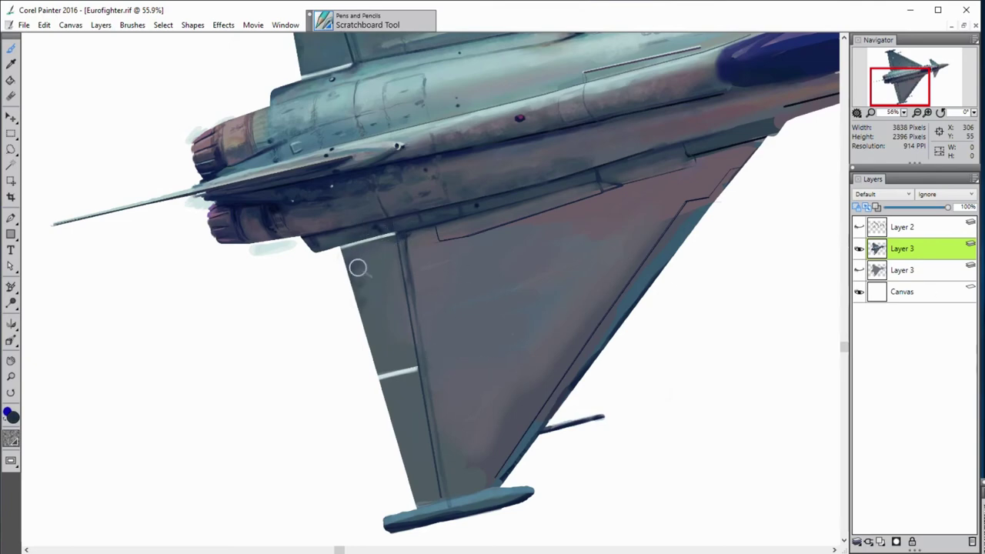
Resize the brush and extend the dark wing edge line down toward the pylon
key(bracketright)
key(bracketright)
key(bracketright)
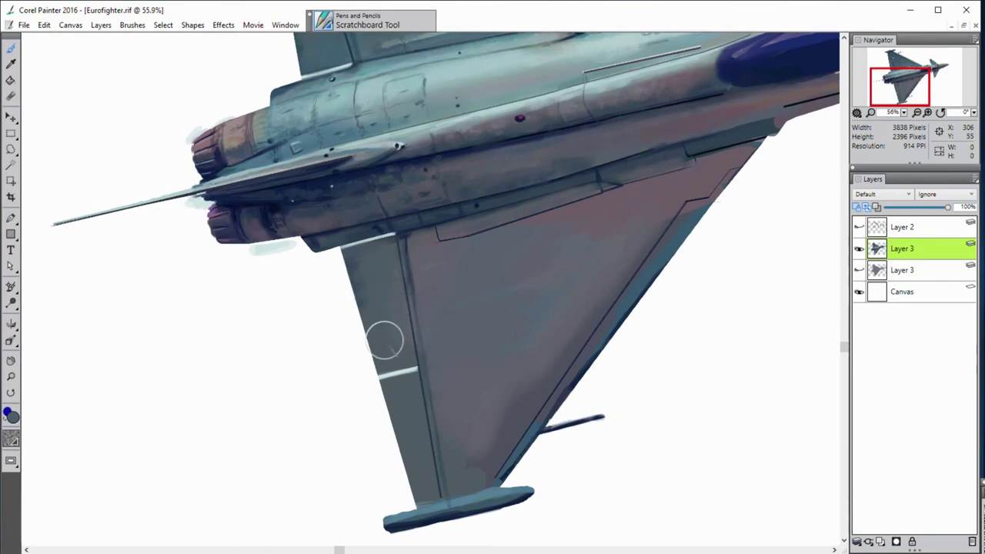
key(bracketleft)
key(bracketleft)
key(bracketleft)
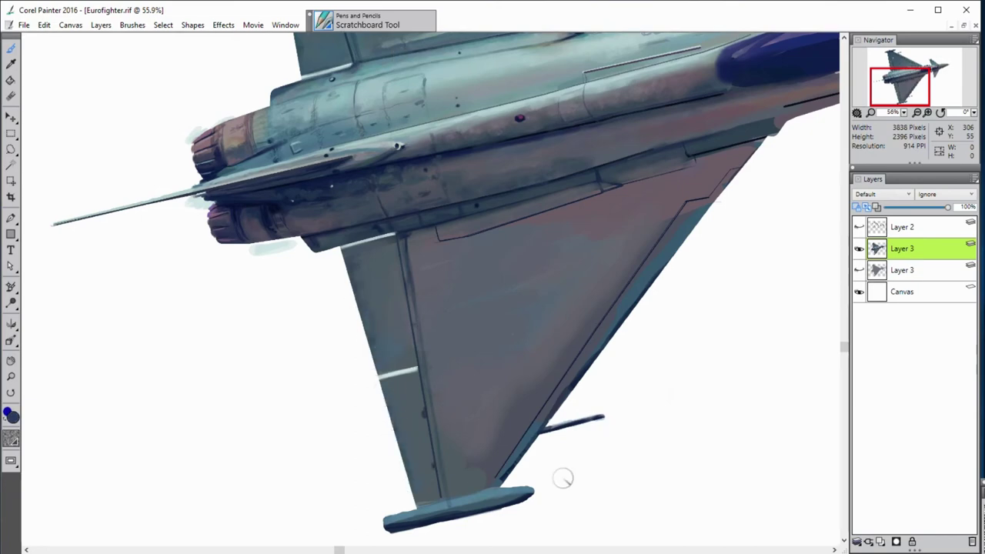
drag(445, 490, 453, 507)
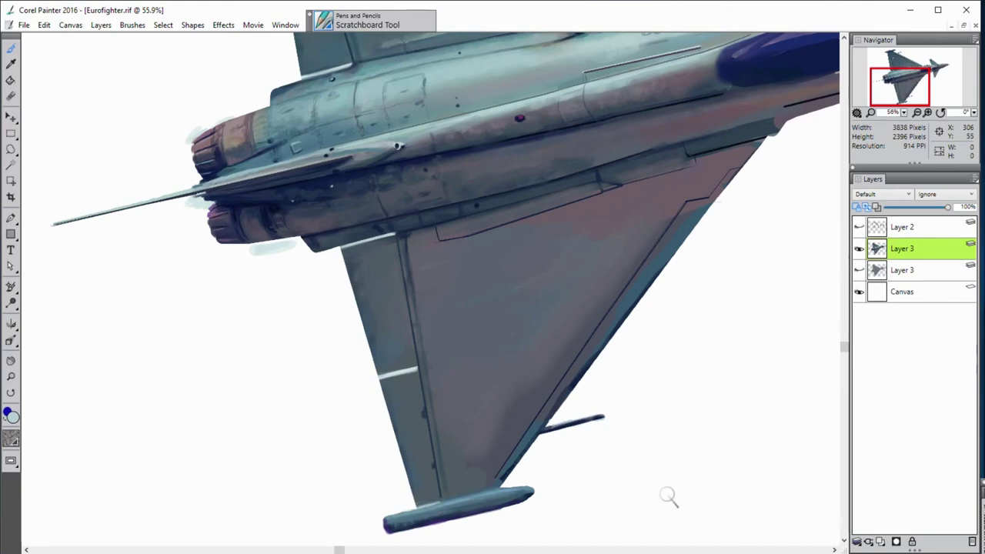
key(bracketright)
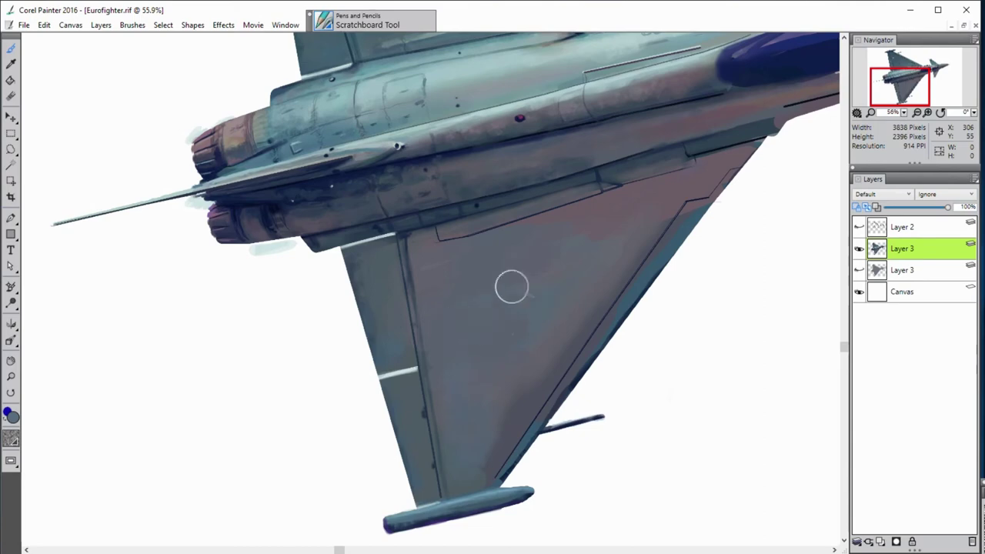
key(ctrl+shift+h)
key(ctrl+shift+h)
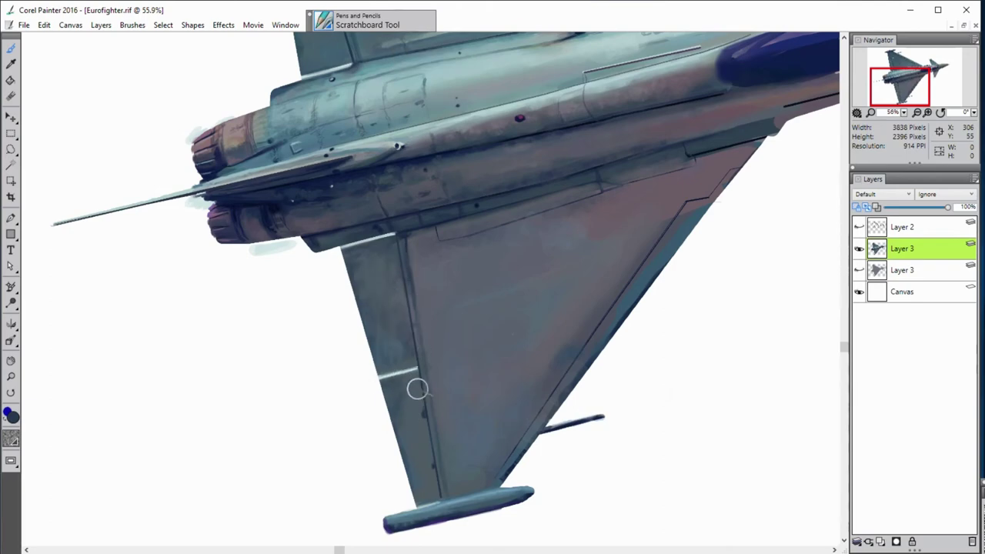
Enlarge the brush to radius 56, show the line art, and mottle darker paint across the wing
drag(687, 420, 685, 433)
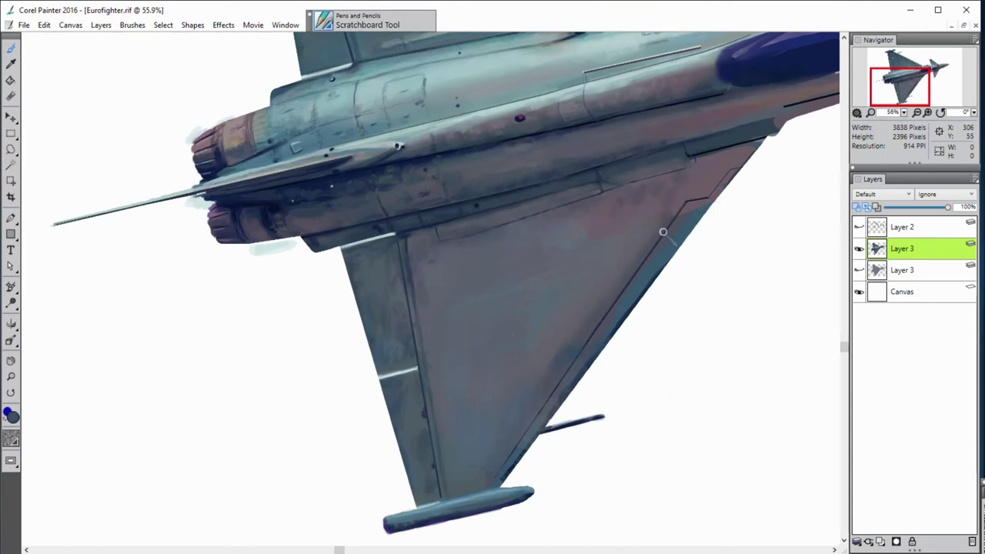
click(859, 227)
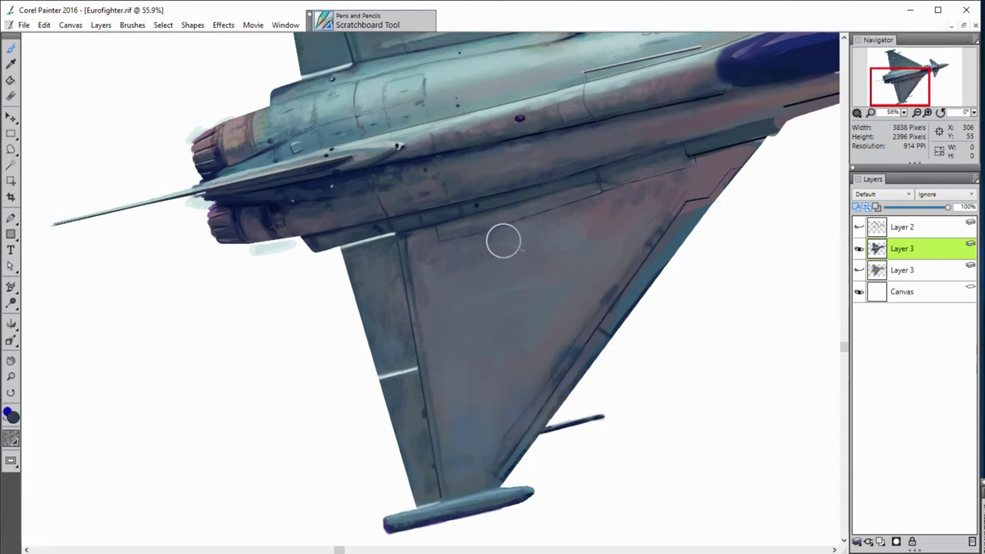
mouse_move(546, 248)
mouse_down()
mouse_move(573, 247)
mouse_move(590, 277)
mouse_move(528, 301)
mouse_move(465, 282)
mouse_move(563, 225)
mouse_move(506, 301)
mouse_move(428, 286)
mouse_move(508, 375)
mouse_up()
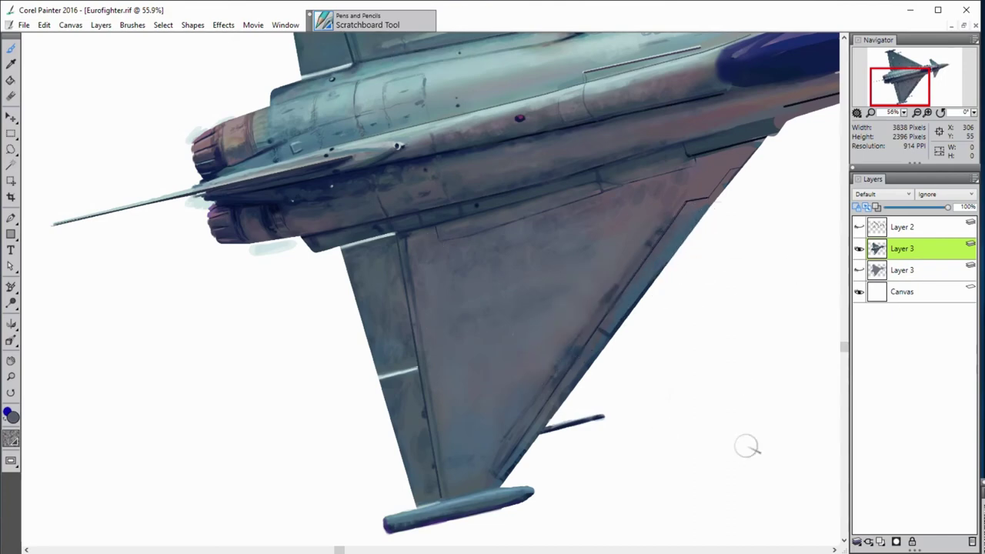
key(b)
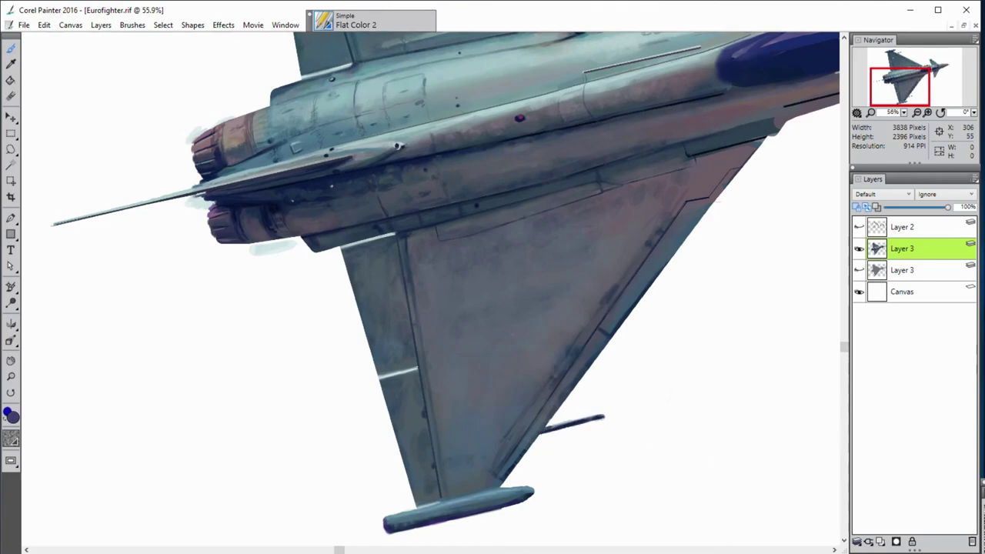
click(602, 418)
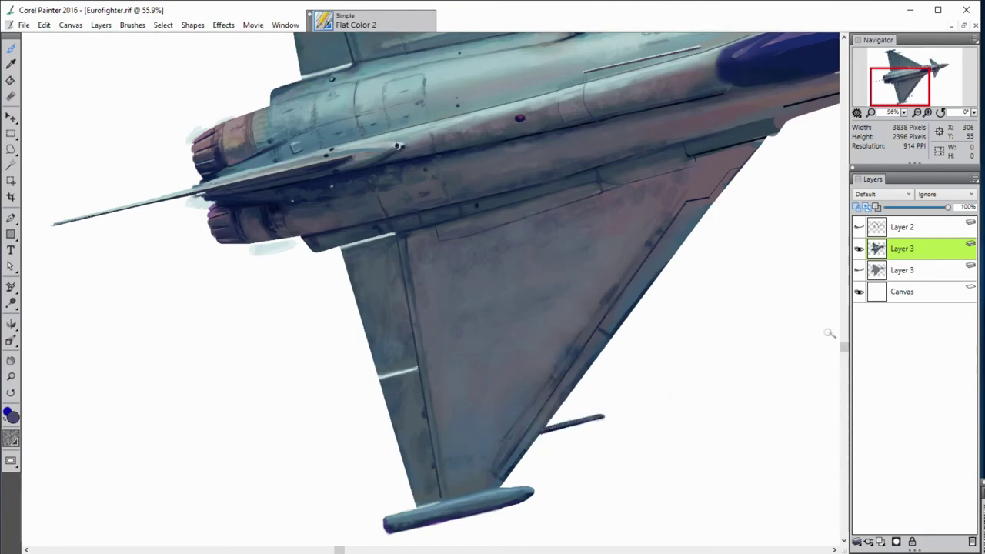
Return to the Scratchboard brush and move the view to the nose and cockpit
key(b)
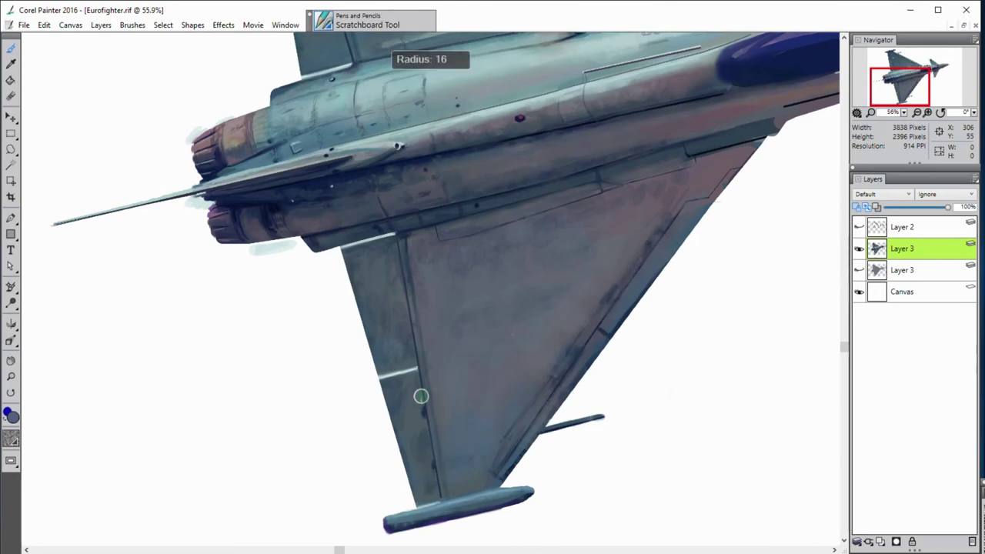
click(937, 73)
drag(938, 73, 936, 72)
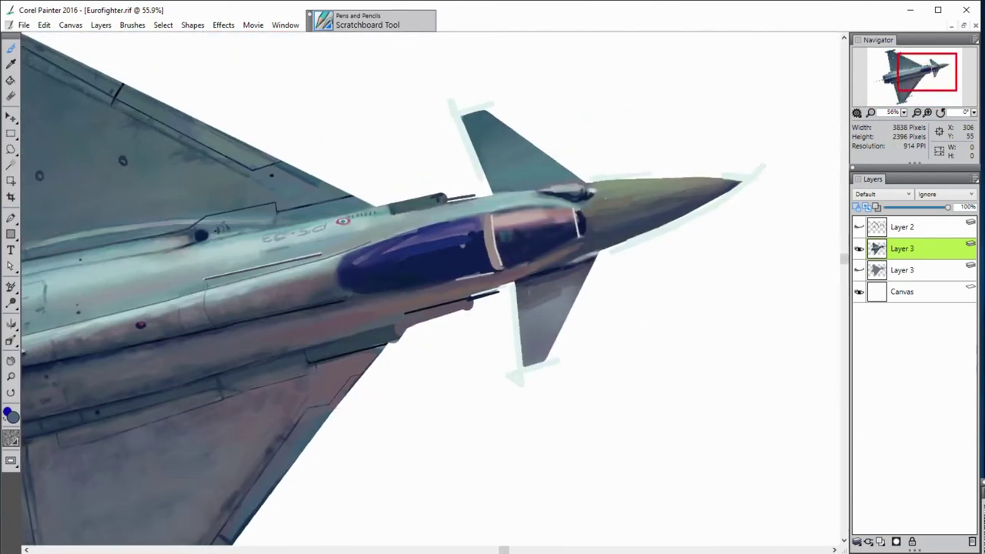
Add a light stroke along the canopy top and sample the teal fuselage colour
click(860, 227)
click(860, 227)
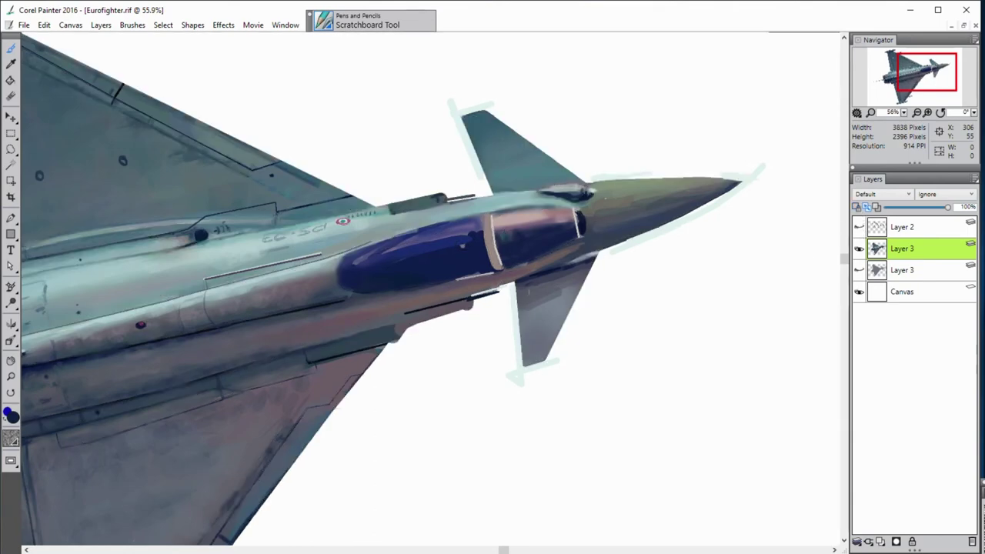
key(shift+s)
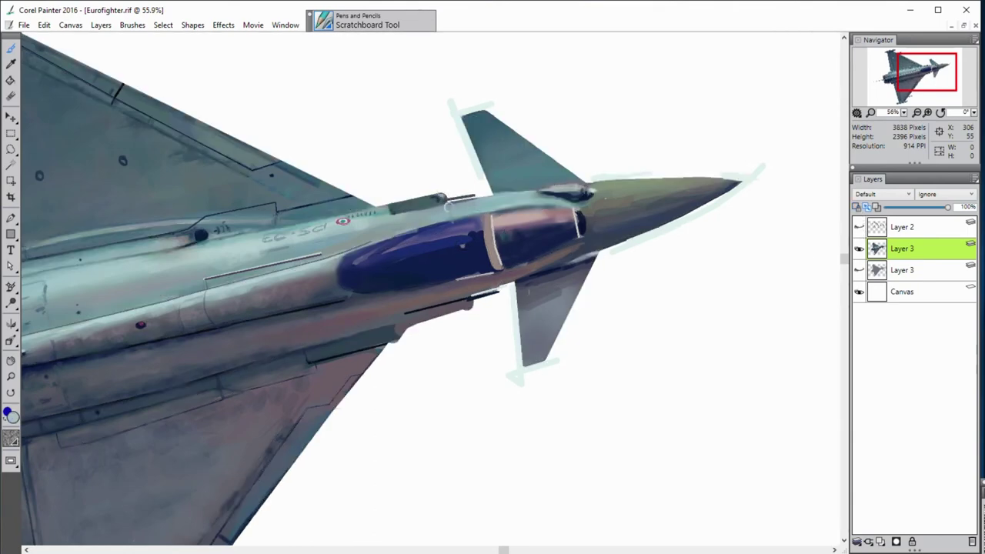
drag(448, 202, 461, 199)
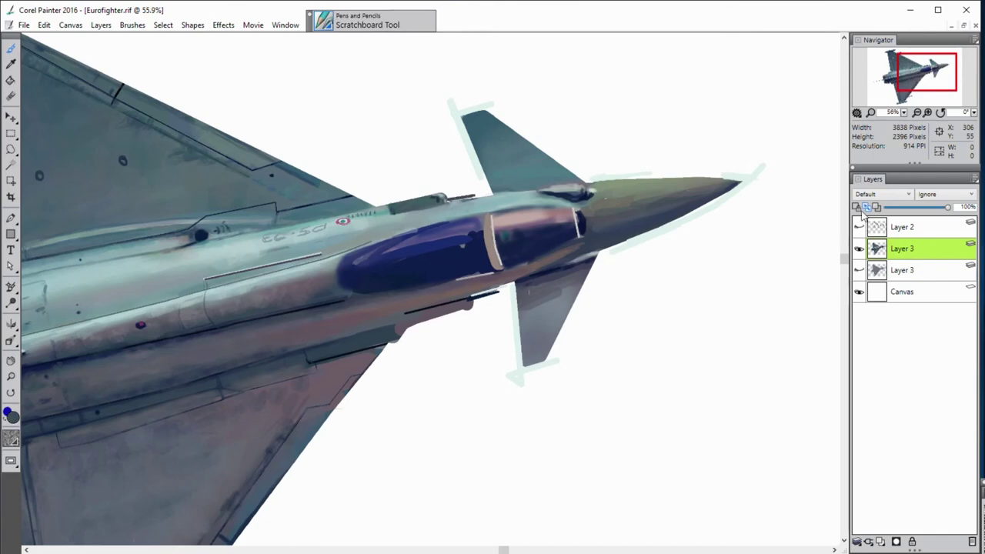
key(shift+s)
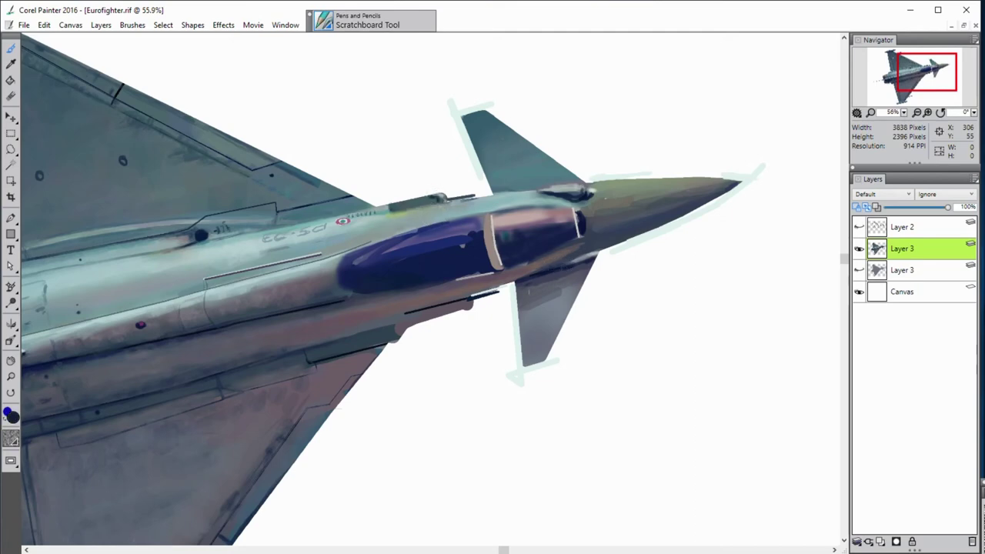
alt+click(452, 207)
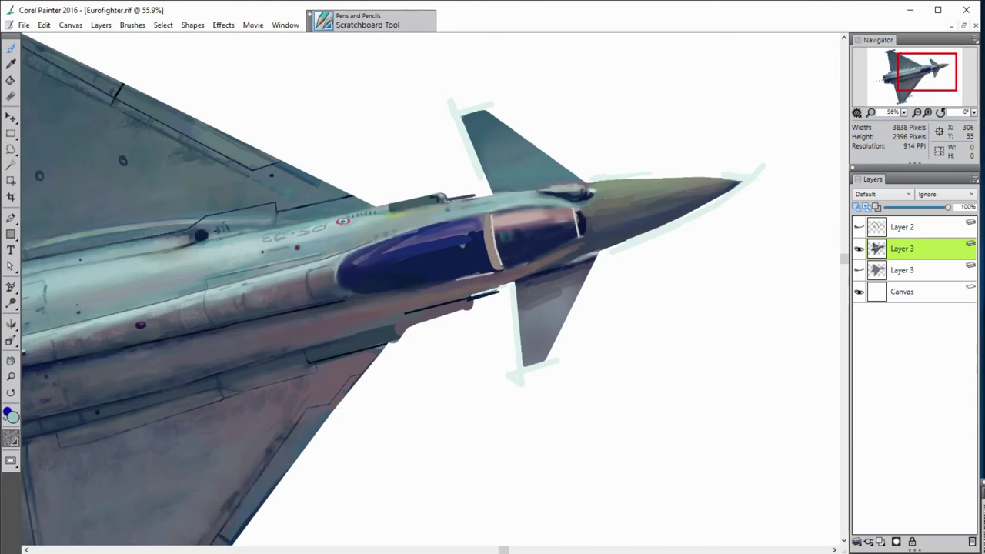
Darken the canopy's lower edge with a dark stroke, then sample lighter canopy blues
alt+click(346, 264)
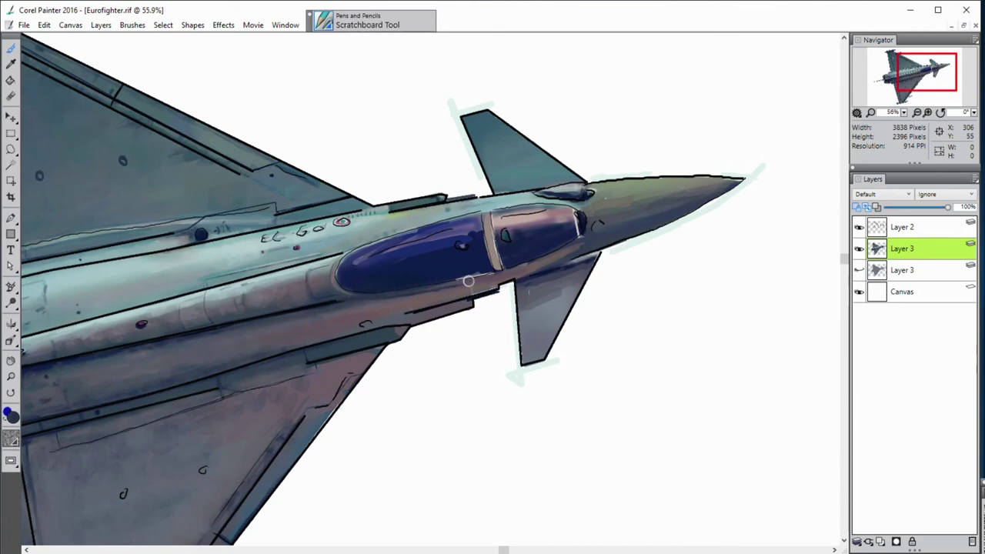
drag(468, 281, 430, 288)
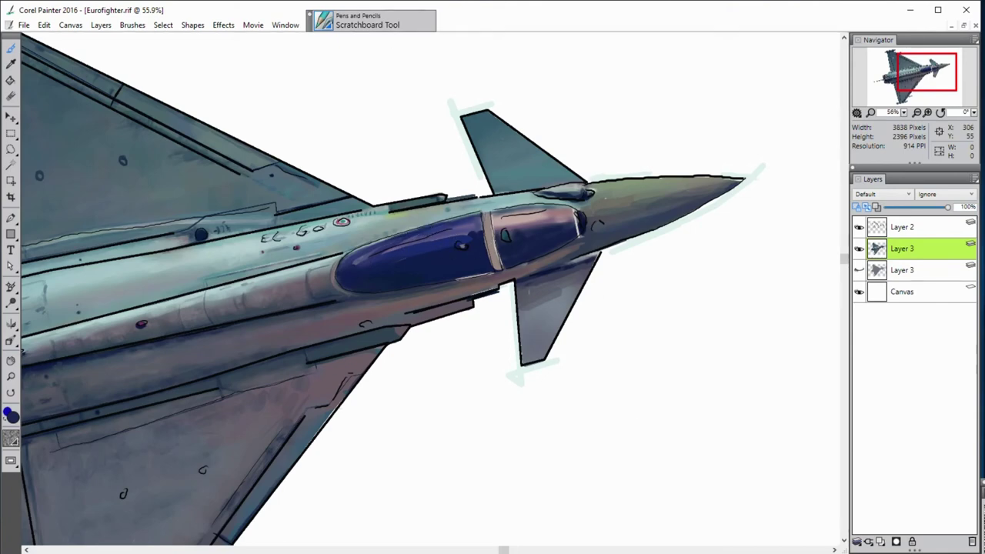
alt+click(394, 243)
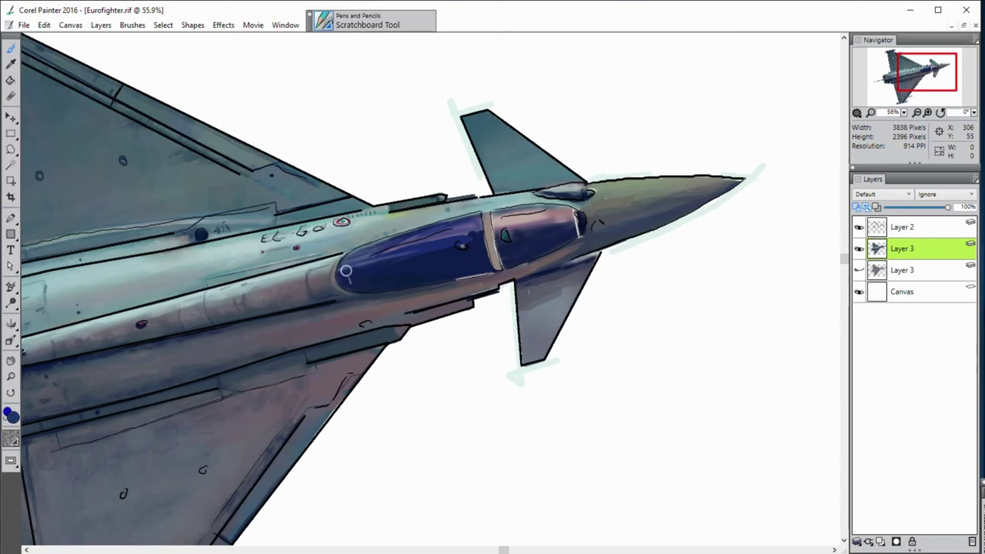
alt+click(439, 259)
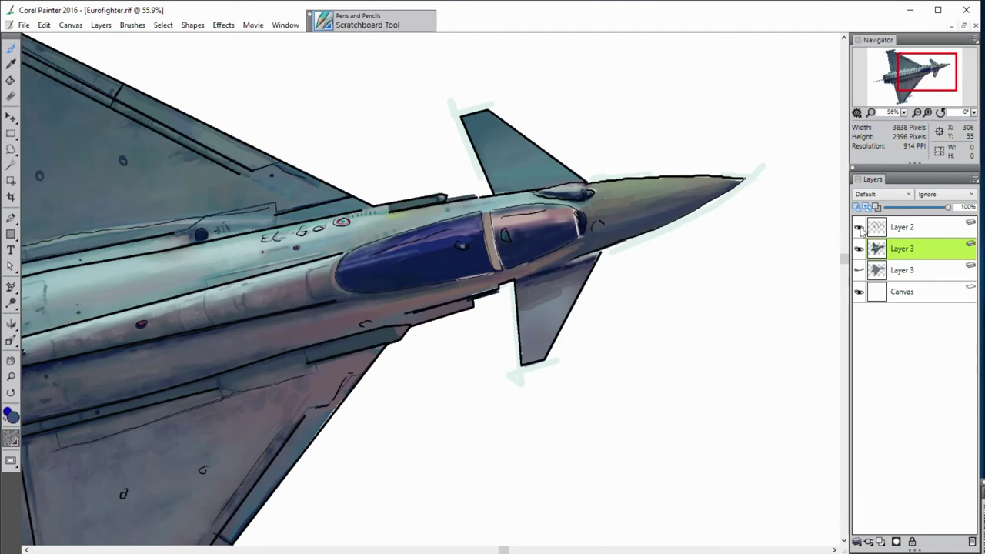
With the Layer 2 line art hidden, paint pale lavender canopy highlights at brush radius 10
click(859, 227)
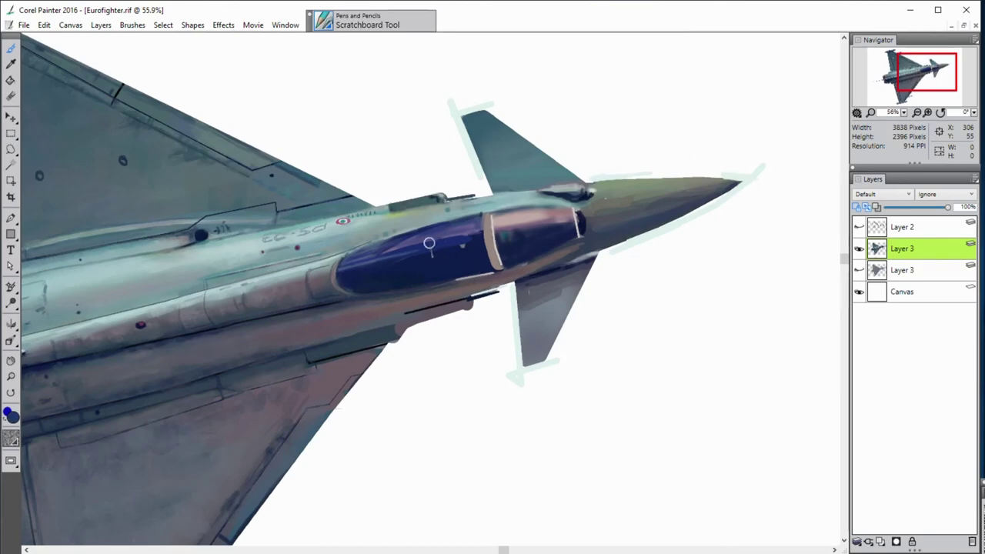
key([)
key([)
key([)
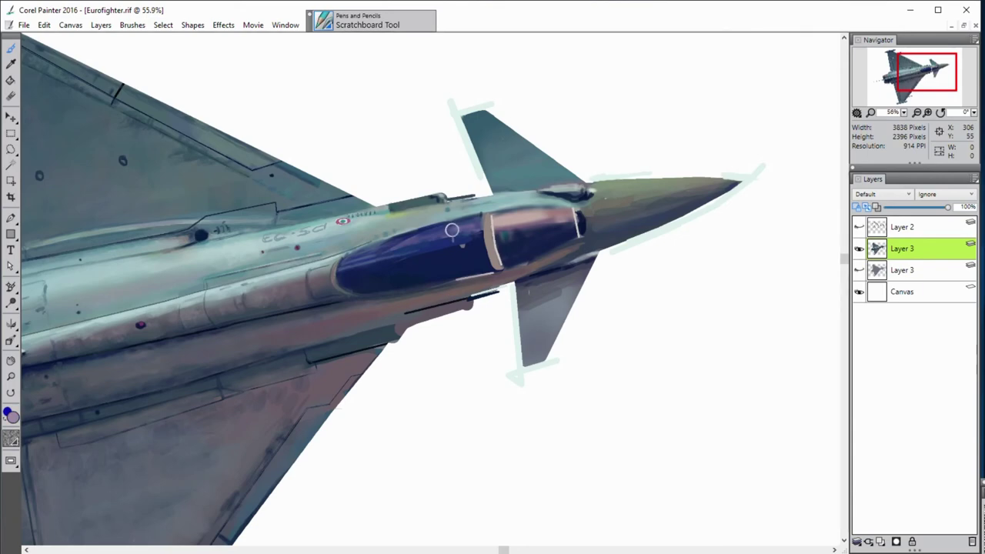
alt+click(486, 223)
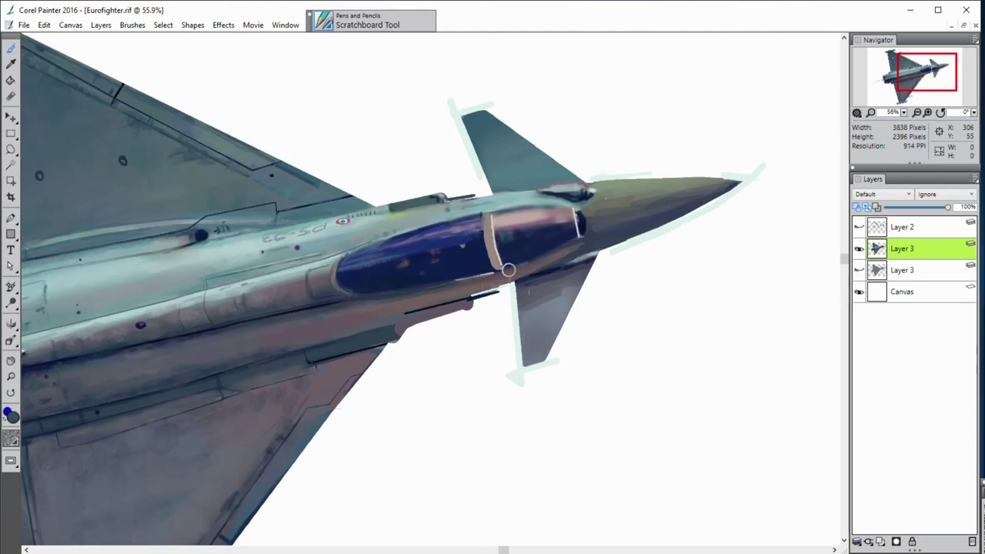
click(860, 228)
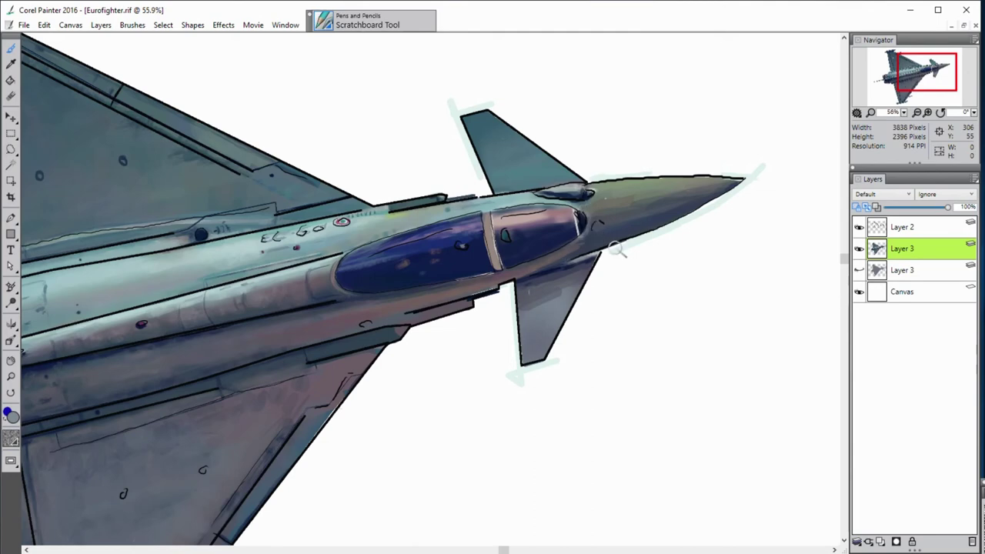
click(859, 228)
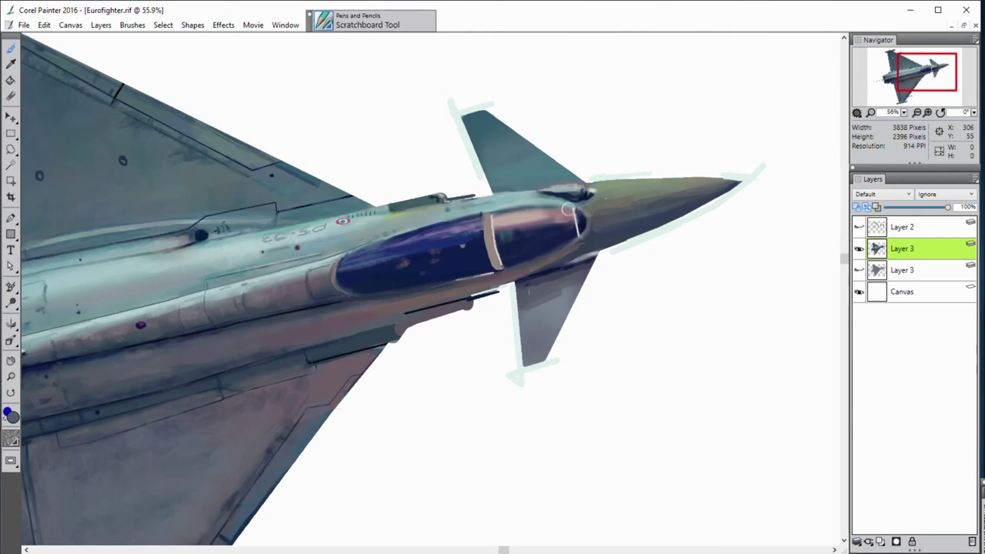
Paint a dark stroke along the canopy top and darken the fin's upper-left edge
alt+click(457, 268)
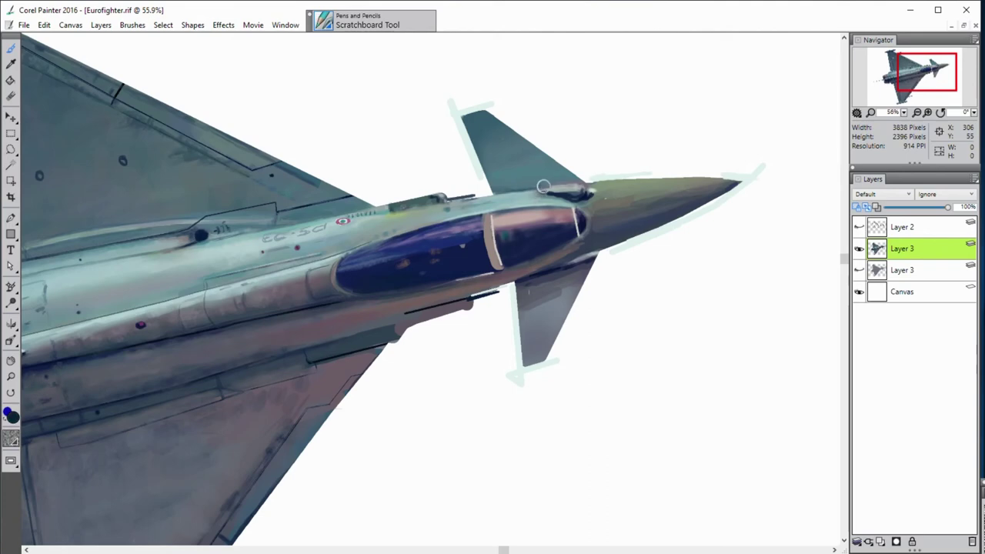
drag(543, 187, 573, 186)
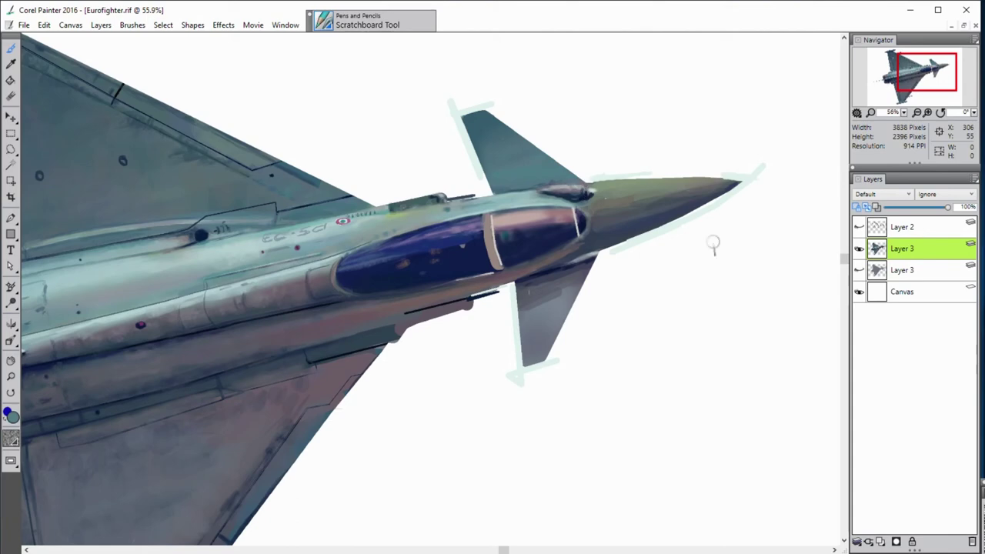
alt+click(550, 163)
drag(469, 118, 495, 115)
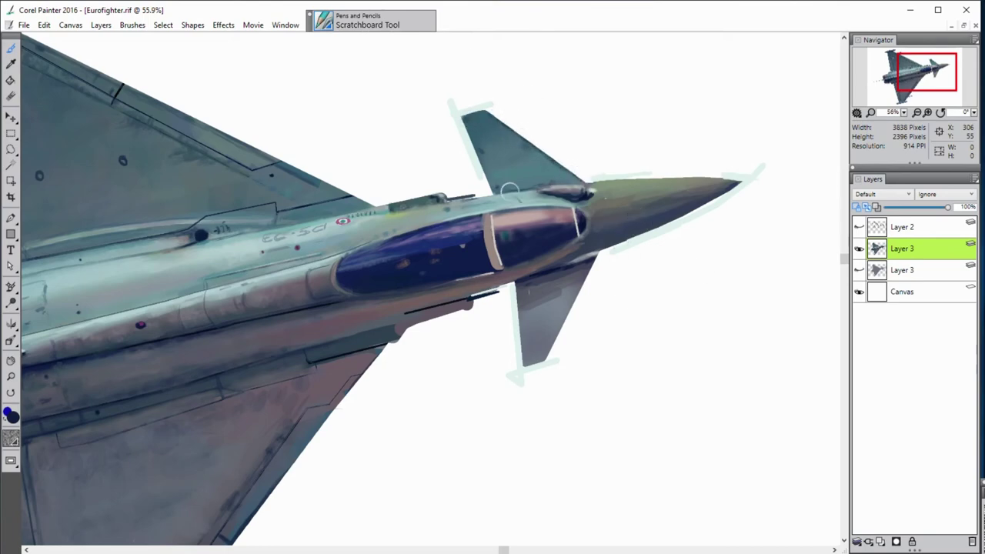
Darken the canopy front near the nose and thicken the pale canopy frame
alt+click(581, 190)
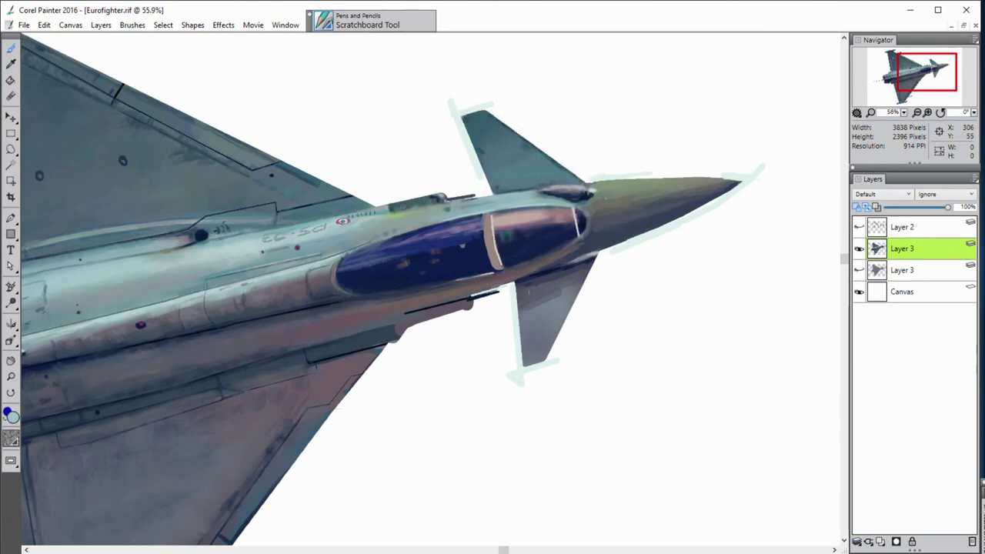
alt+click(605, 190)
alt+click(588, 191)
alt+click(589, 199)
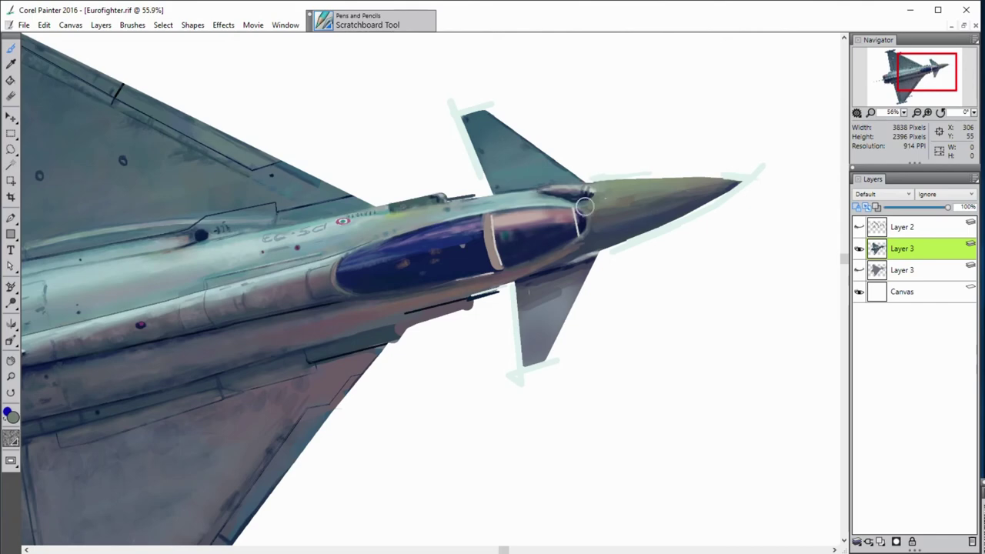
drag(585, 208, 592, 220)
alt+click(525, 229)
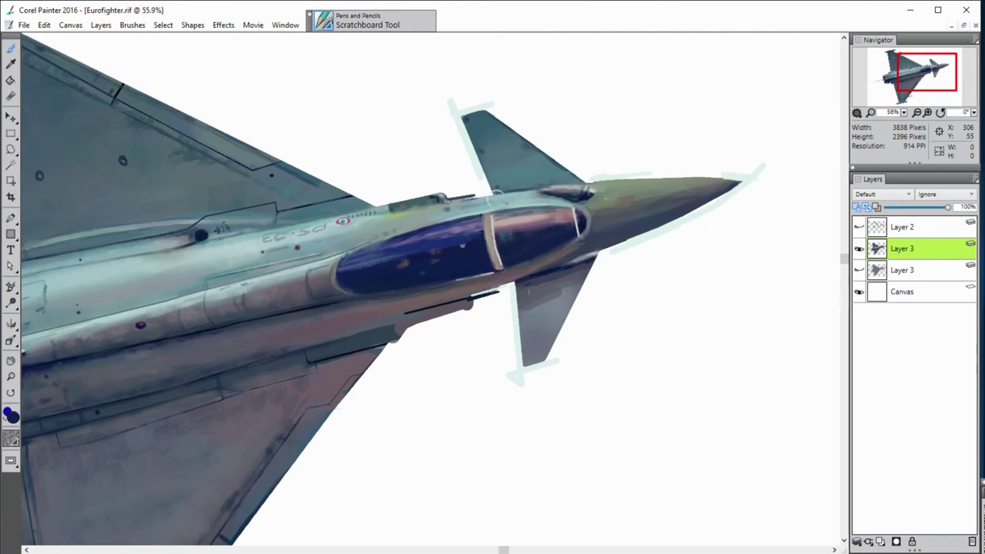
drag(485, 218, 499, 264)
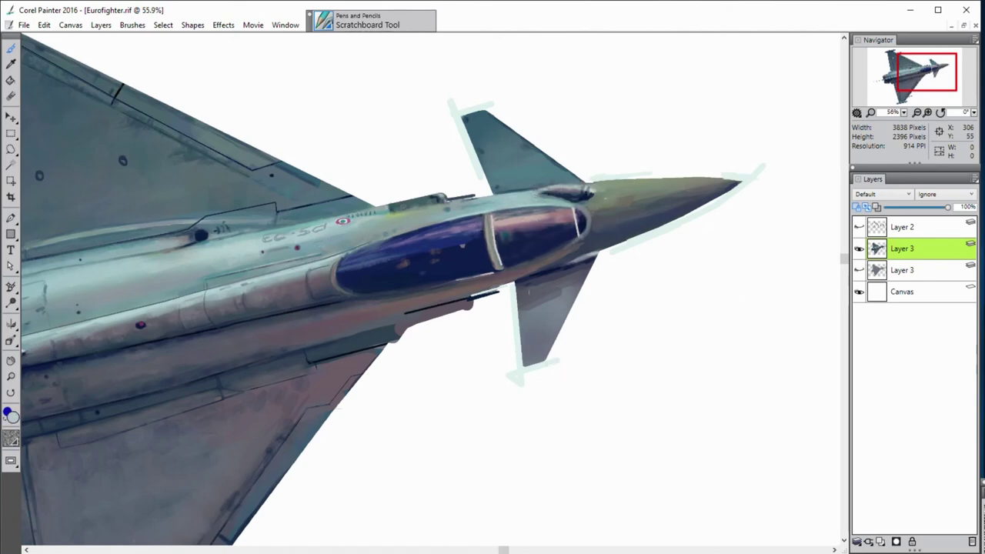
Dab small white highlights on the fuselage and the canopy's lower edge
alt+click(391, 249)
click(426, 219)
click(361, 237)
click(373, 286)
alt+click(589, 289)
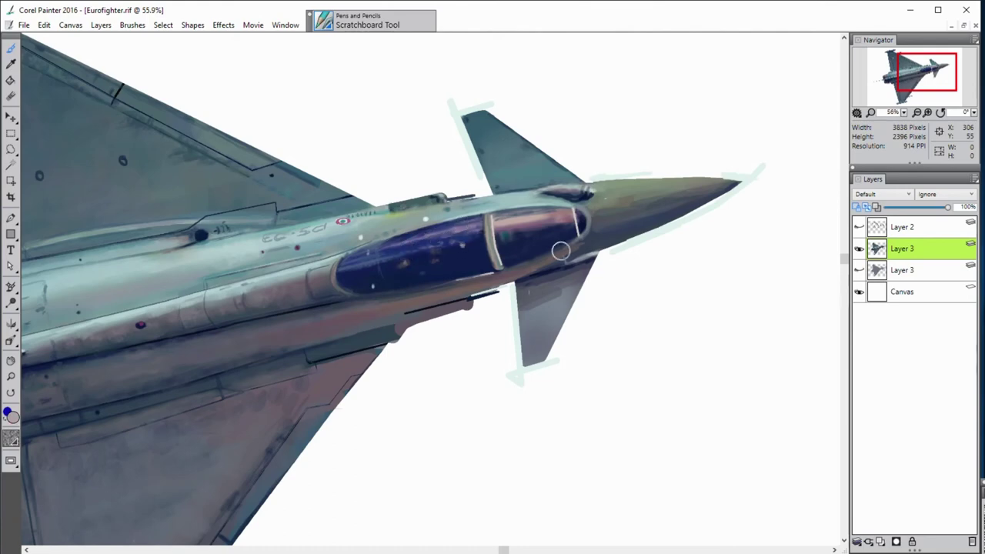
Repaint a patch of dark blue canopy glass and add small green reflections
alt+click(479, 236)
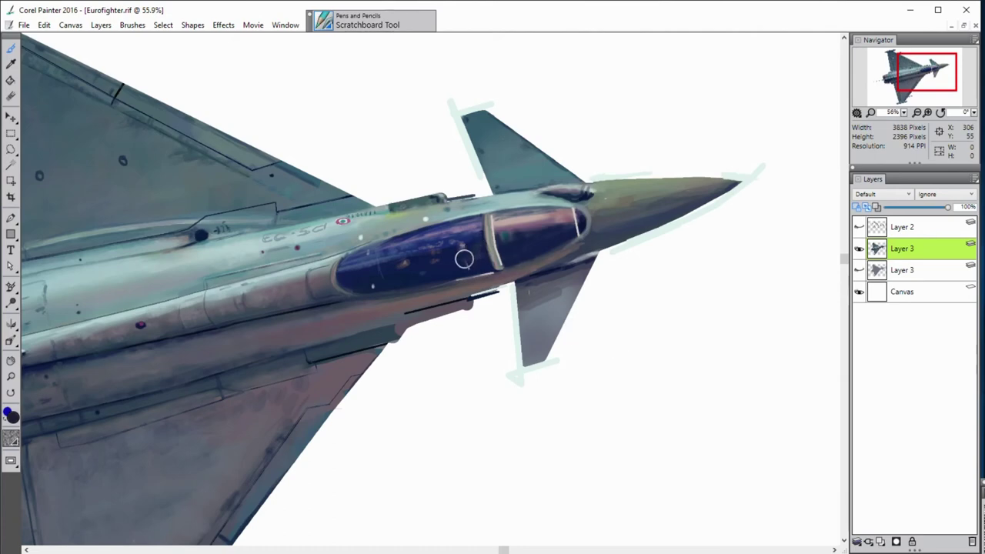
drag(461, 260, 470, 255)
alt+click(593, 266)
drag(502, 232, 505, 241)
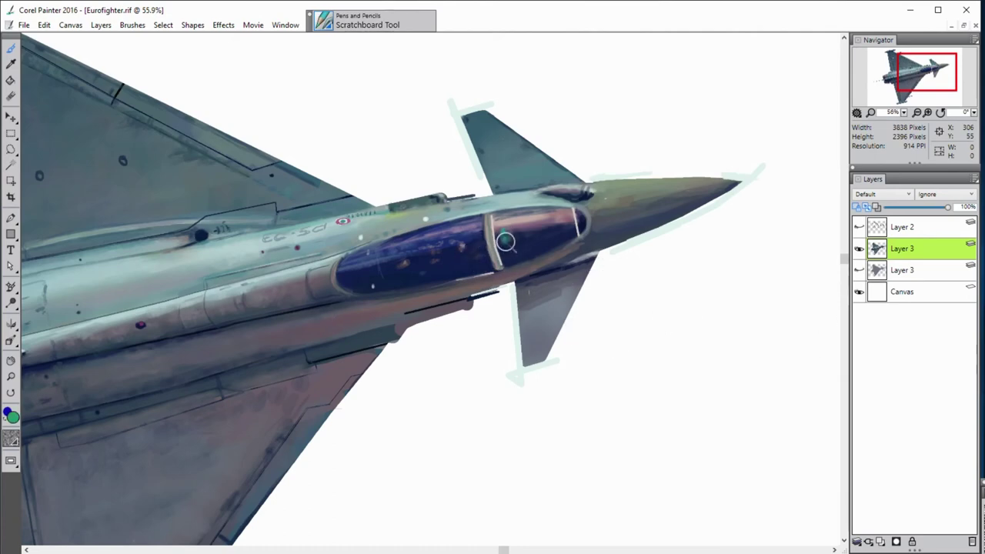
alt+click(539, 229)
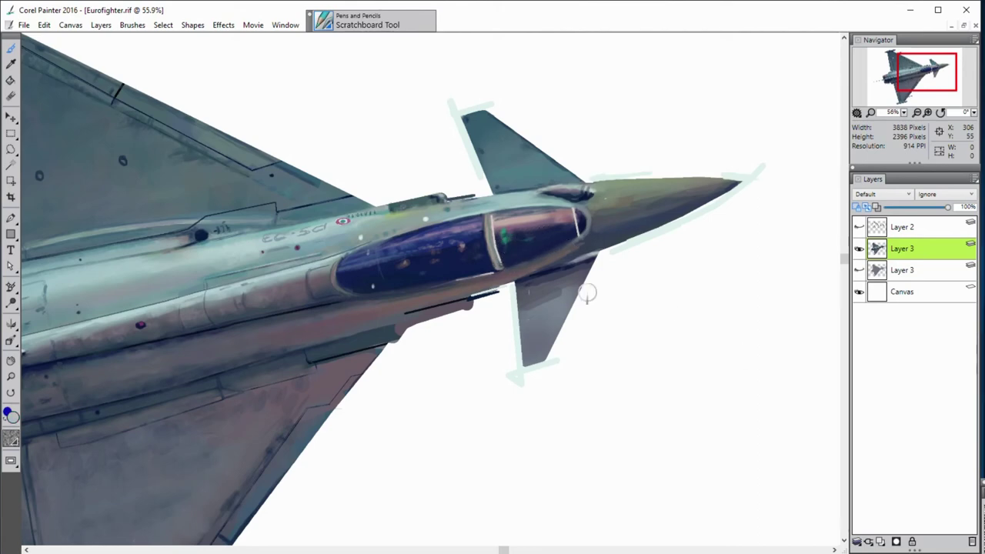
Strengthen the light canopy frame lines, including the canopy's front frame
alt+click(494, 269)
drag(494, 269, 489, 261)
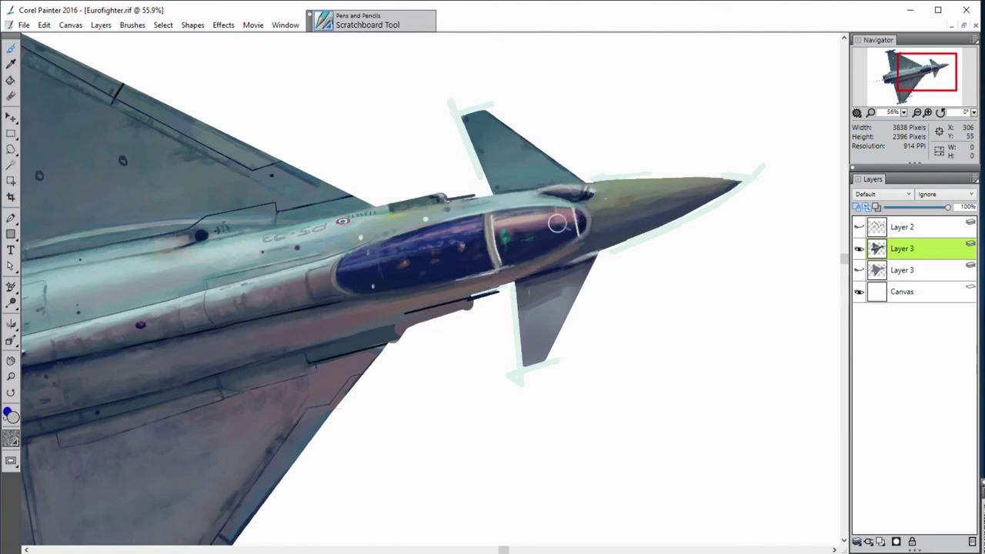
drag(577, 233, 573, 210)
alt+click(477, 250)
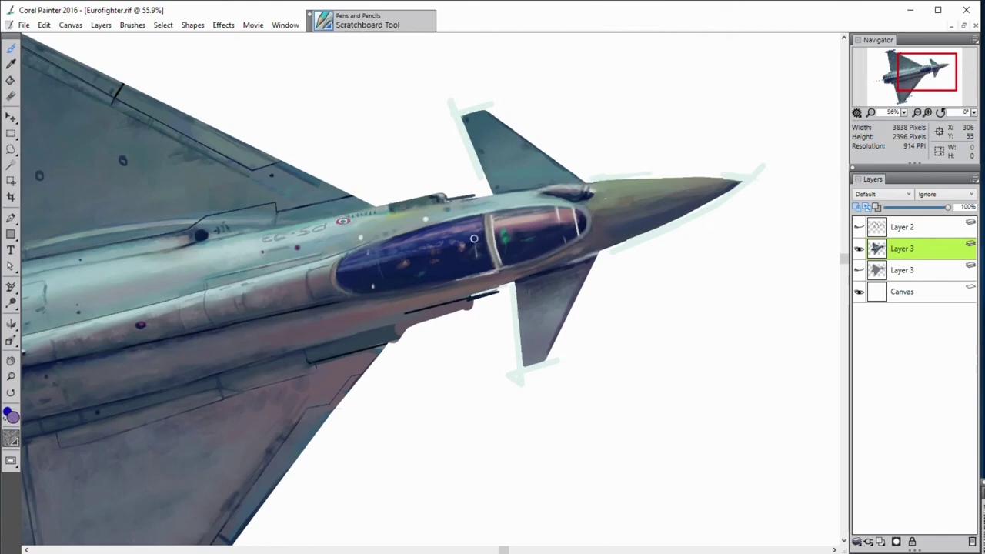
alt+click(498, 263)
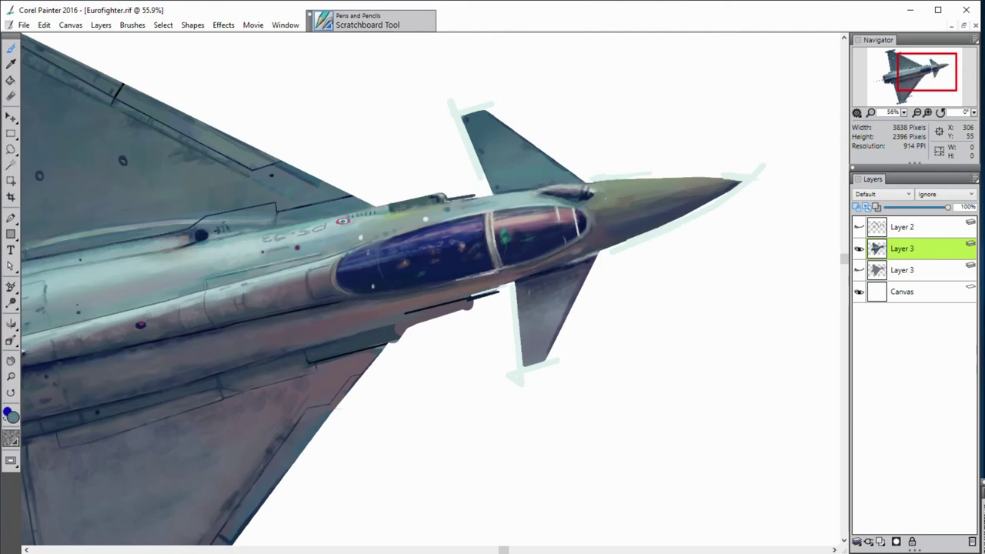
At 26% opacity, paint dark grey along the canopy front edge where it meets the nose
alt+click(619, 188)
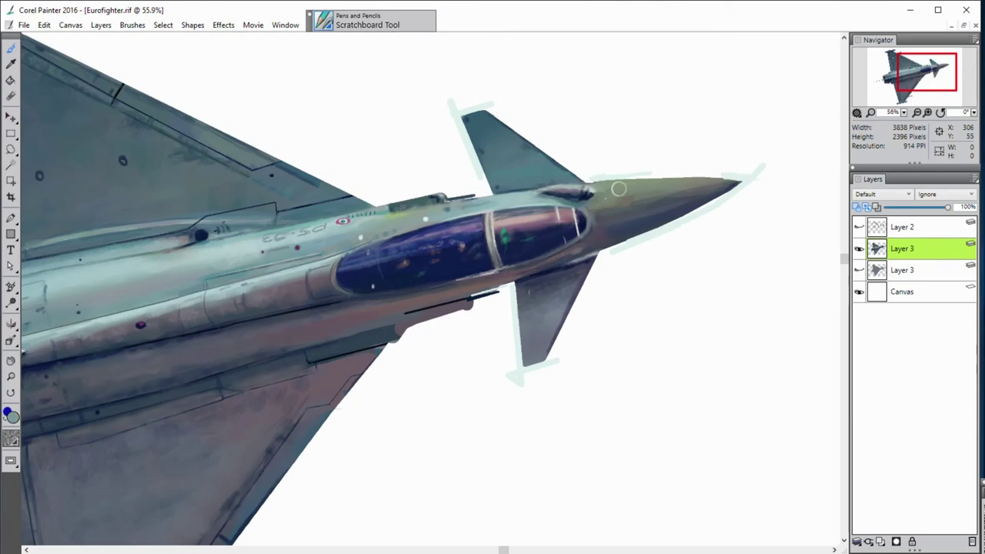
alt+click(613, 202)
key(2)
key(6)
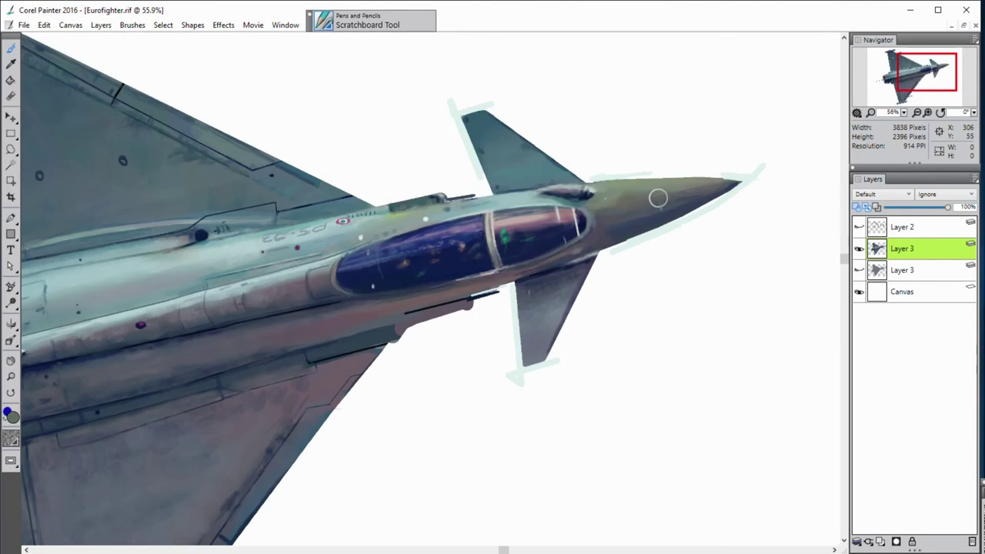
alt+click(92, 193)
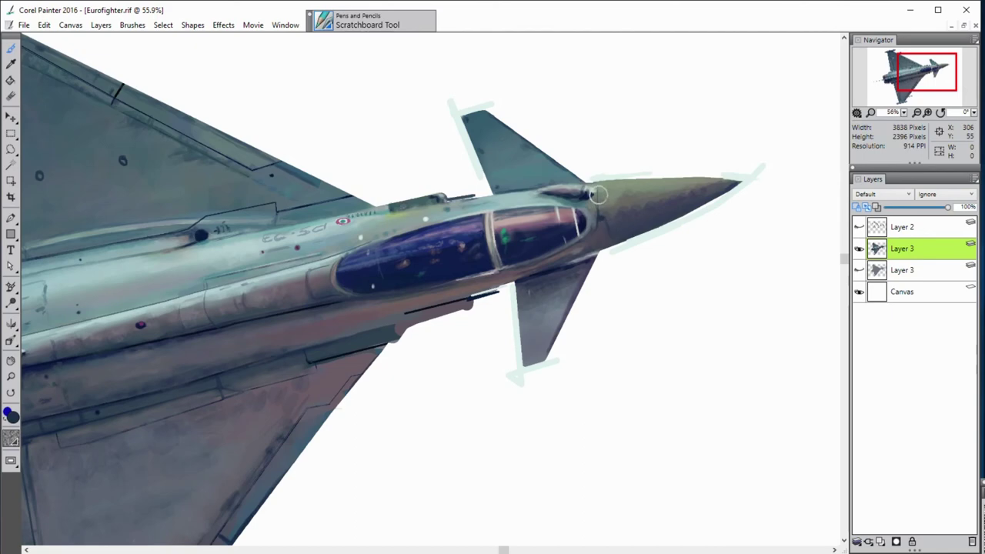
drag(602, 196, 606, 223)
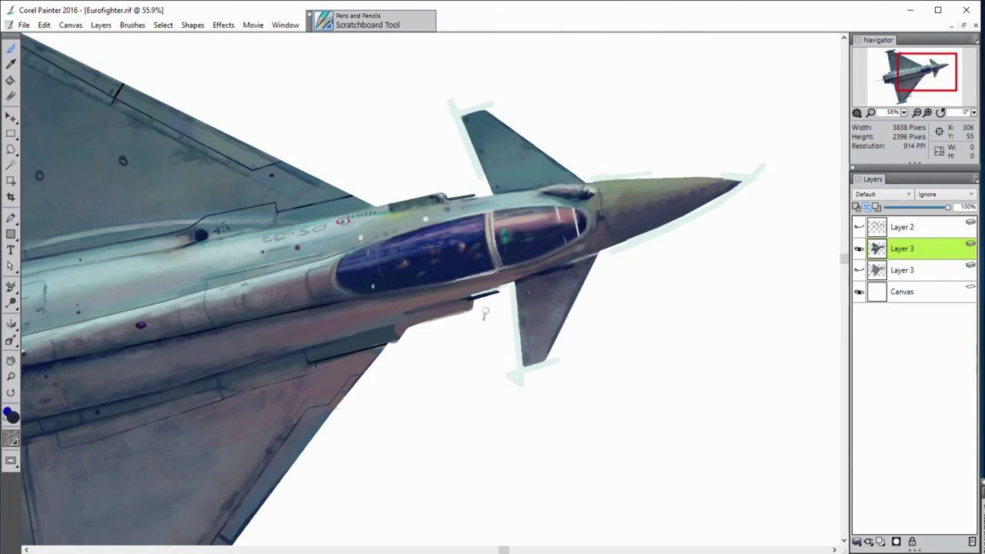
alt+click(348, 286)
alt+click(323, 348)
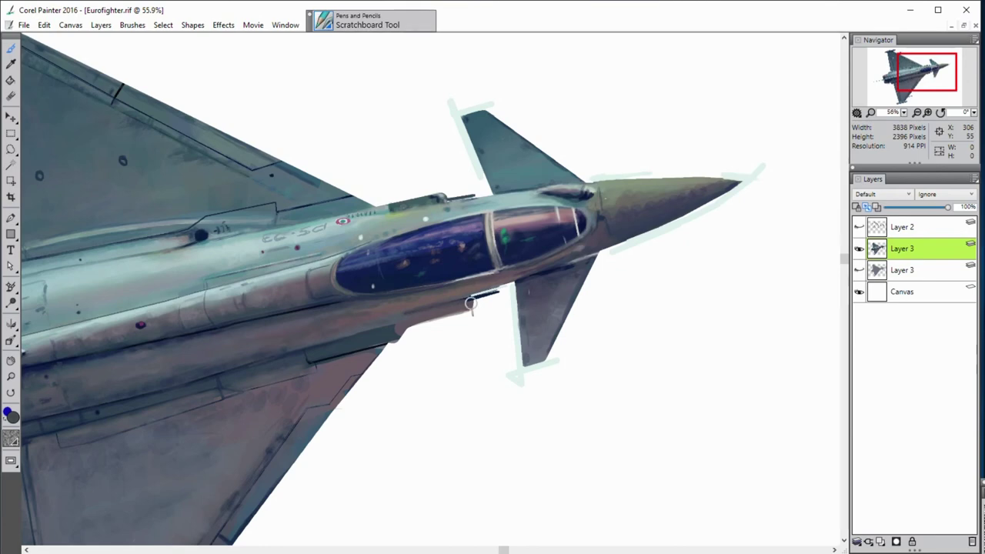
alt+click(449, 316)
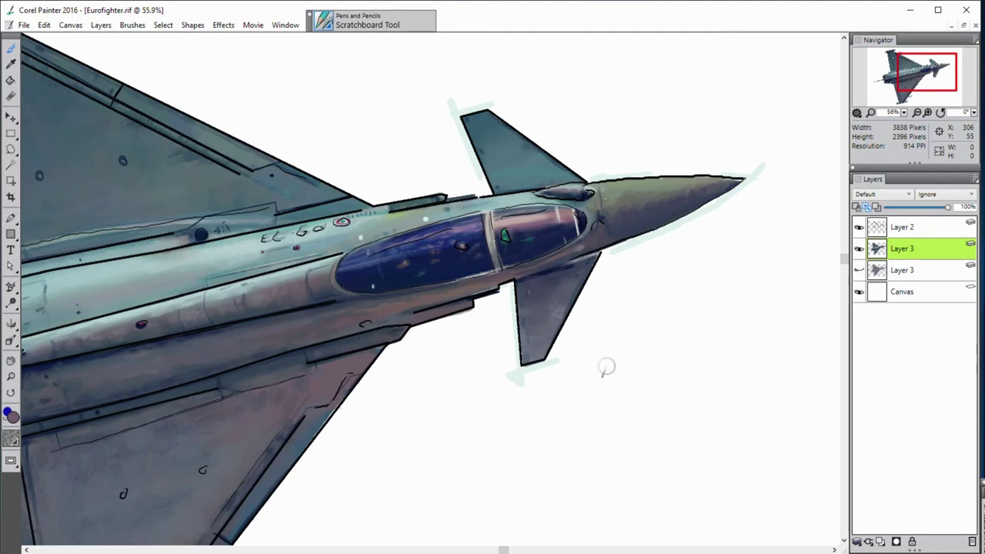
alt+click(433, 294)
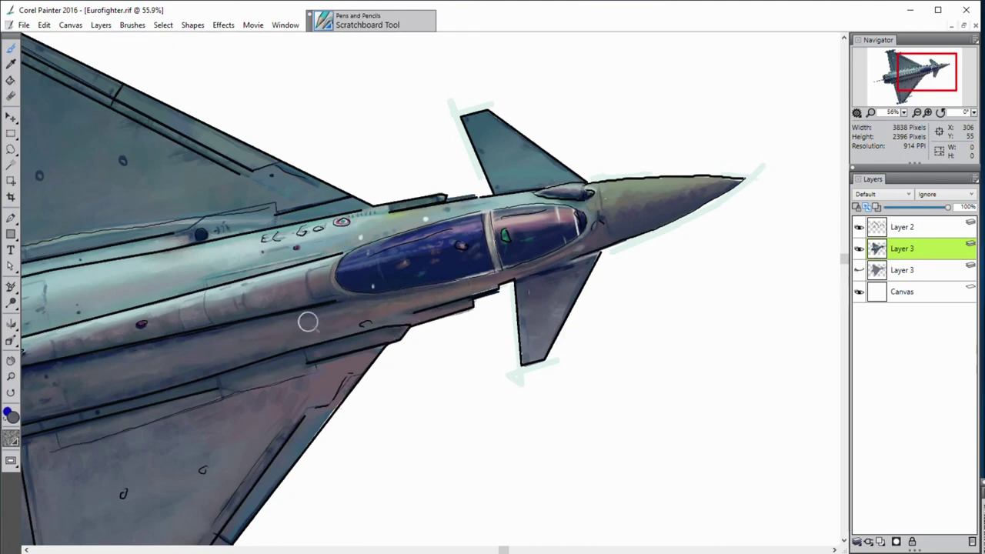
click(859, 227)
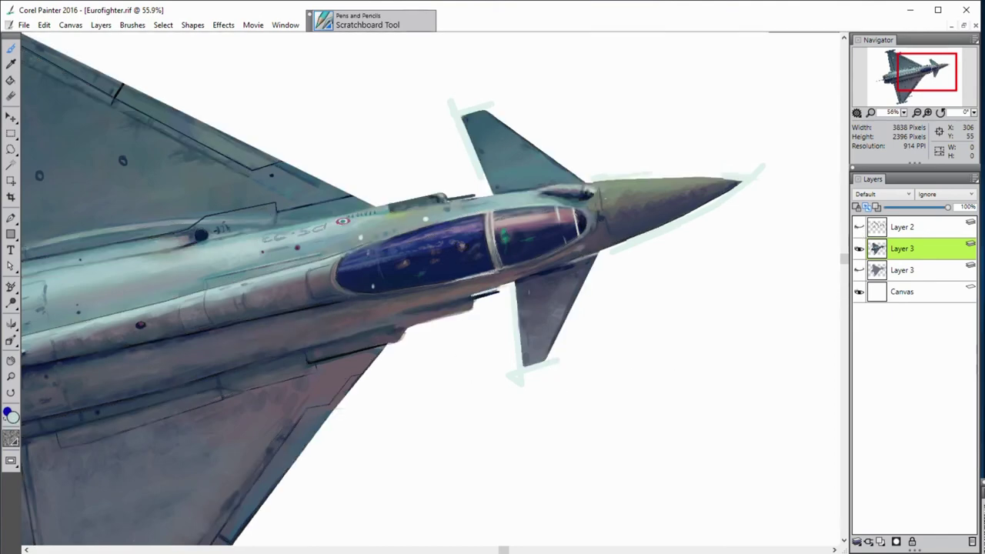
alt+click(258, 301)
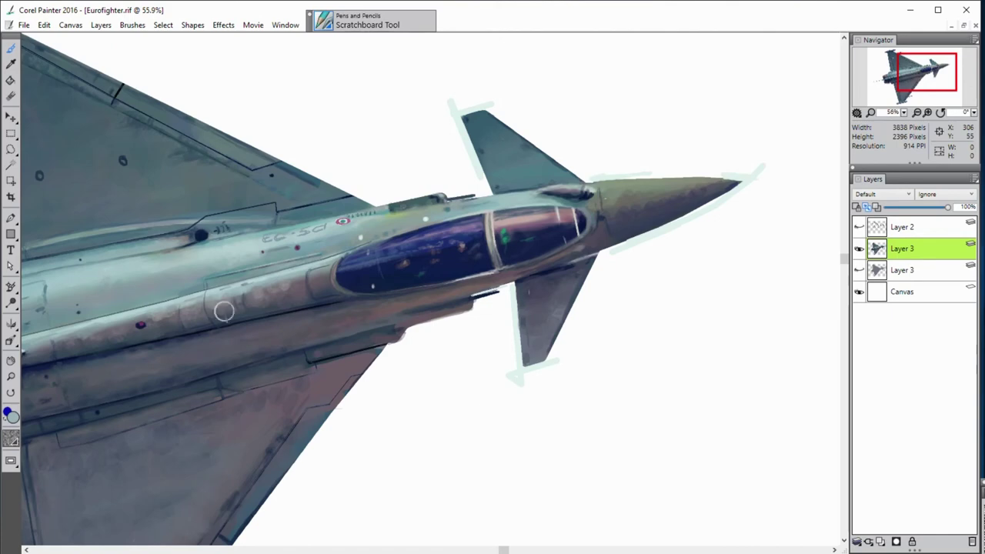
alt+click(202, 362)
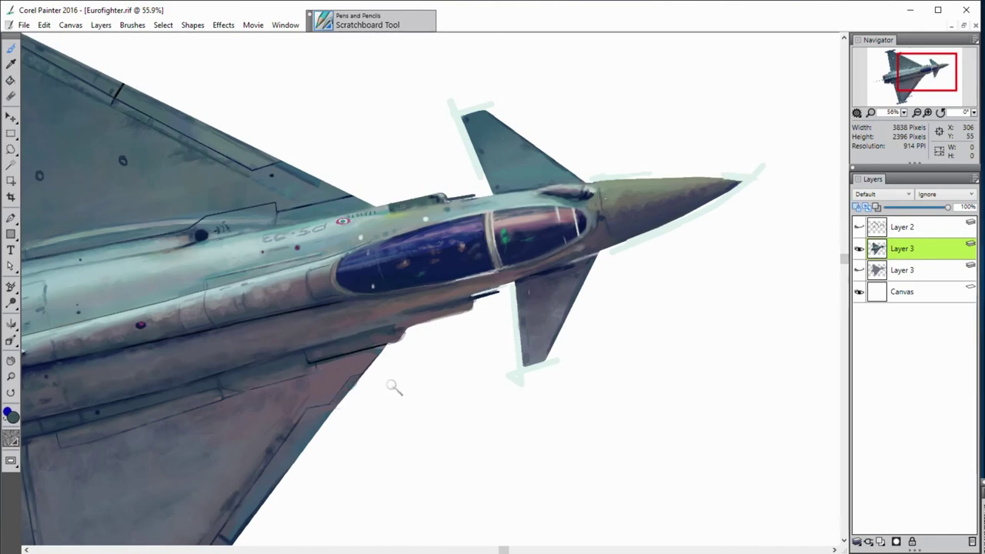
alt+click(350, 400)
alt+click(354, 381)
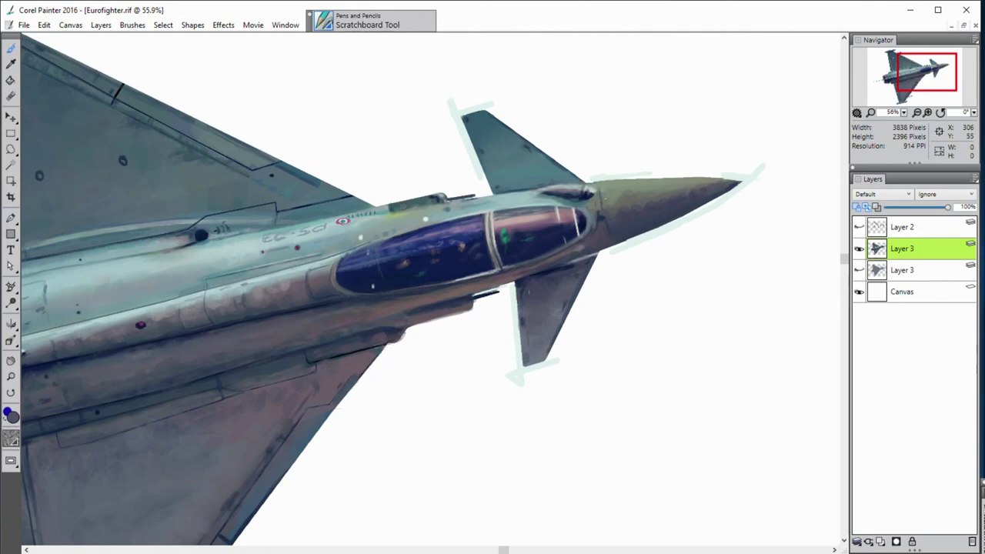
click(860, 227)
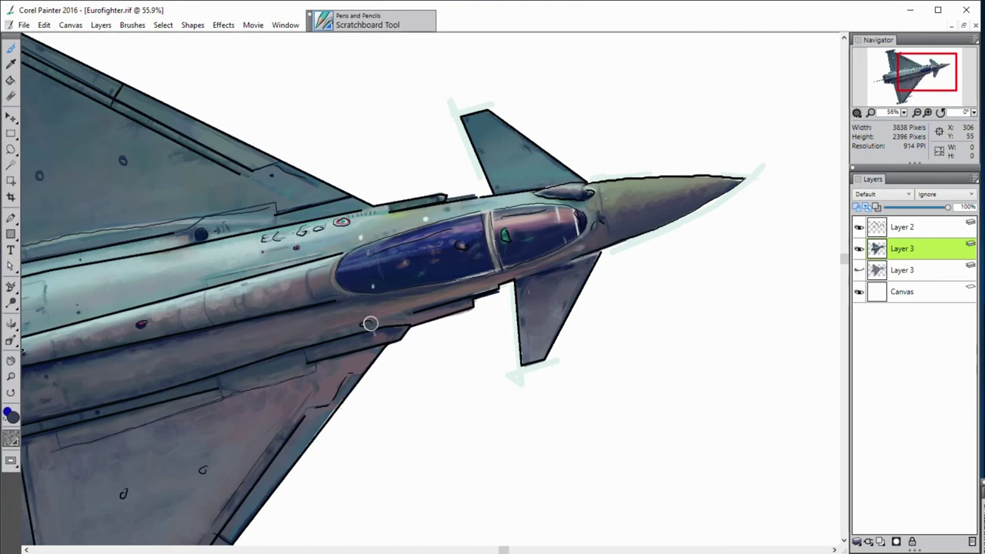
Hide the ink line art, zoom to frame the whole jet, and make Layer 4 active
key(ctrl+z)
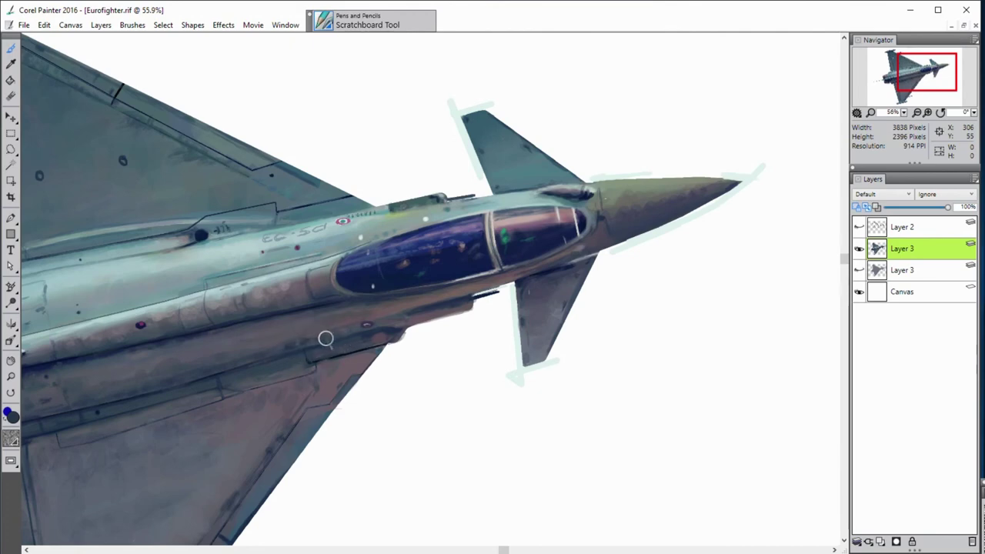
key(ctrl+0)
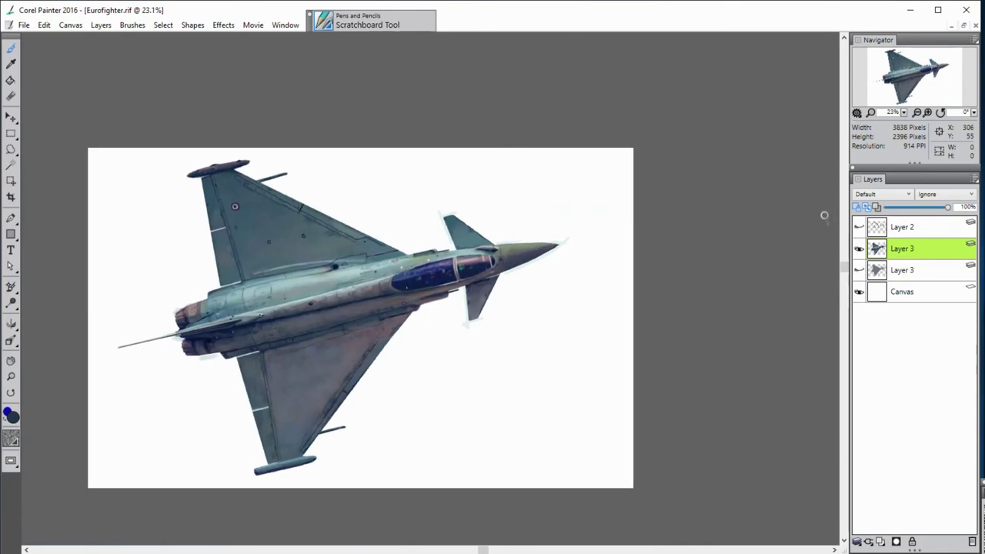
key(ctrl+plus)
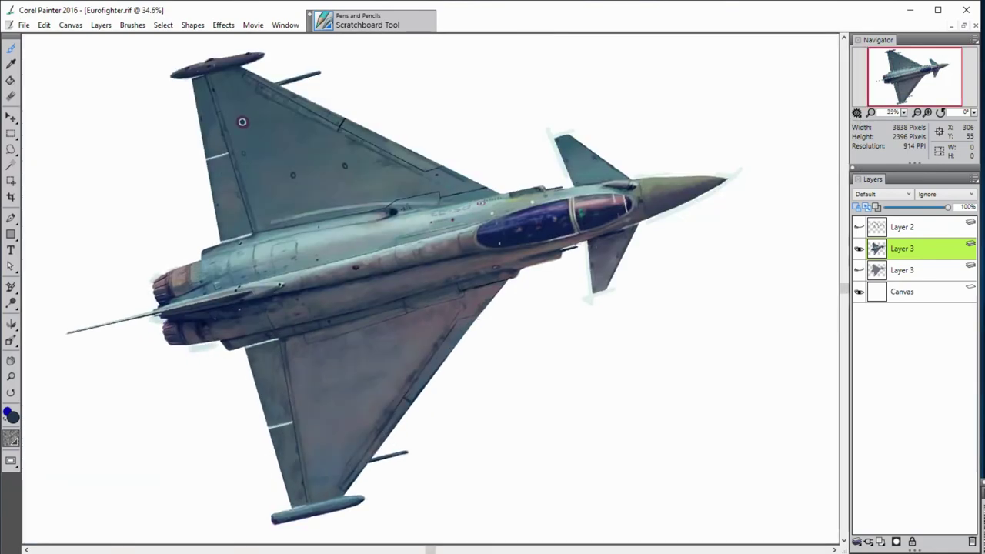
alt+click(241, 122)
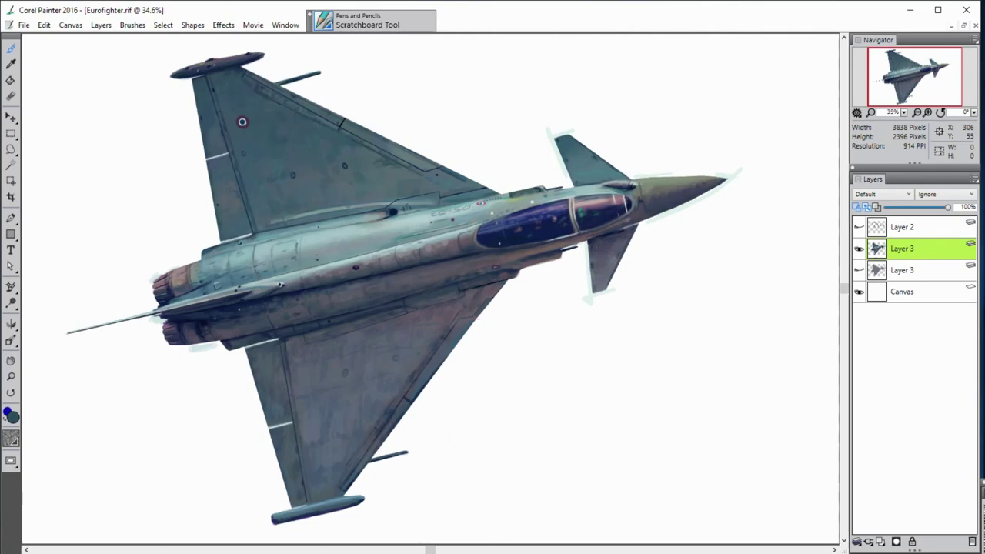
click(902, 270)
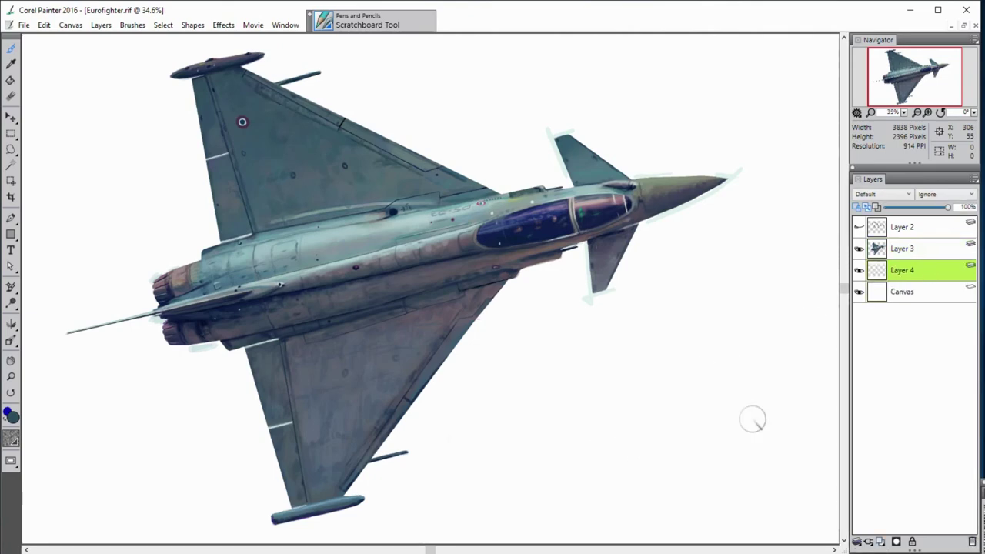
Airbrush broad blue-grey sky tones across the top, around the nose and left of the tail
key(ctrl+0)
drag(762, 220, 765, 223)
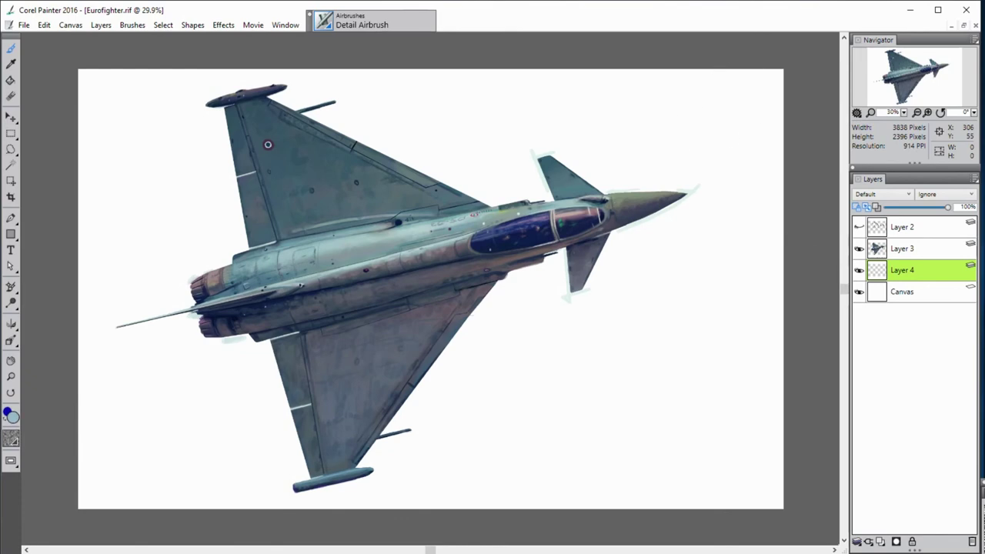
mouse_move(400, 92)
mouse_down()
mouse_move(664, 88)
mouse_move(780, 99)
mouse_move(248, 92)
mouse_move(154, 138)
mouse_up()
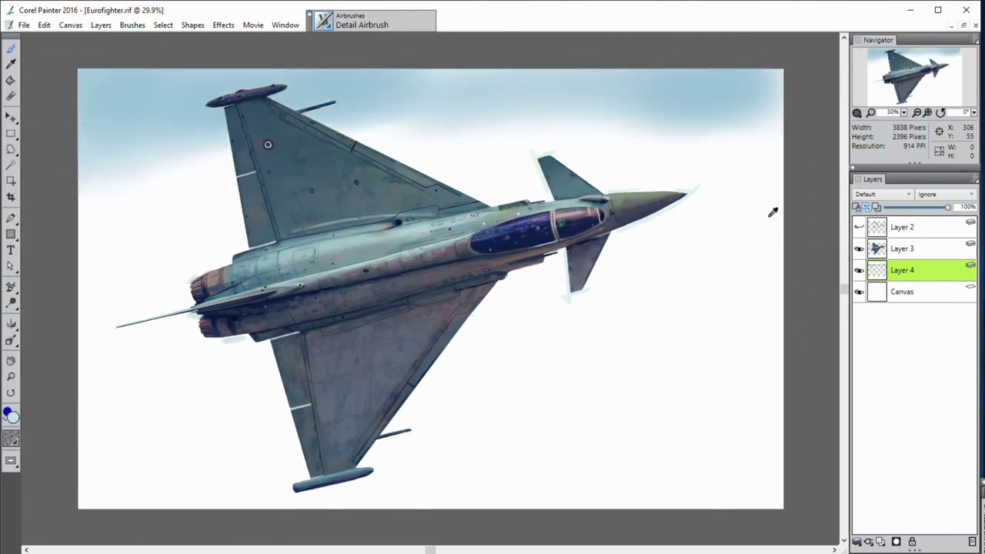
mouse_move(773, 211)
mouse_down()
mouse_move(638, 132)
mouse_move(583, 154)
mouse_up()
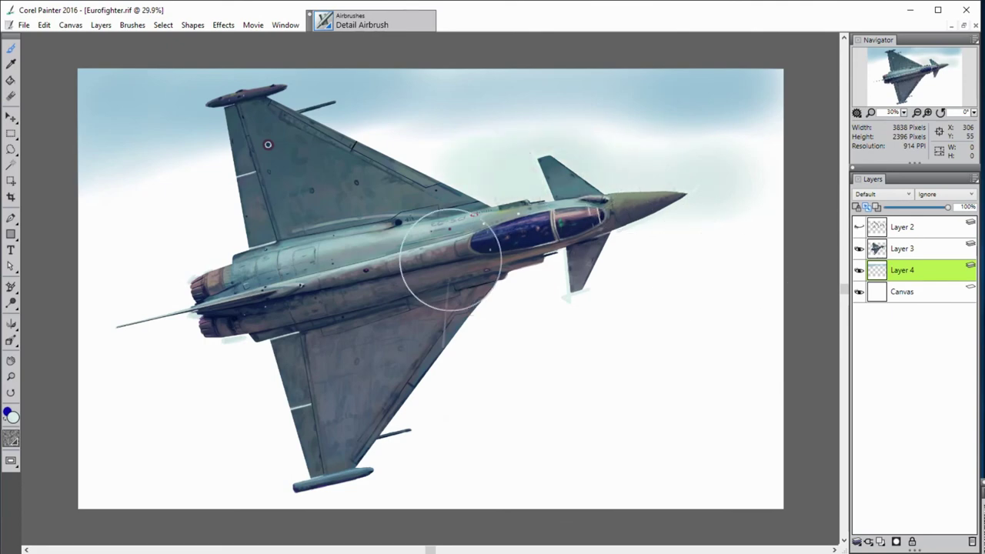
mouse_move(323, 462)
mouse_down()
mouse_move(385, 511)
mouse_move(221, 431)
mouse_move(231, 455)
mouse_up()
mouse_move(539, 400)
mouse_down()
mouse_move(780, 369)
mouse_move(505, 297)
mouse_move(754, 308)
mouse_up()
mouse_move(223, 370)
mouse_down()
mouse_move(187, 308)
mouse_move(107, 338)
mouse_up()
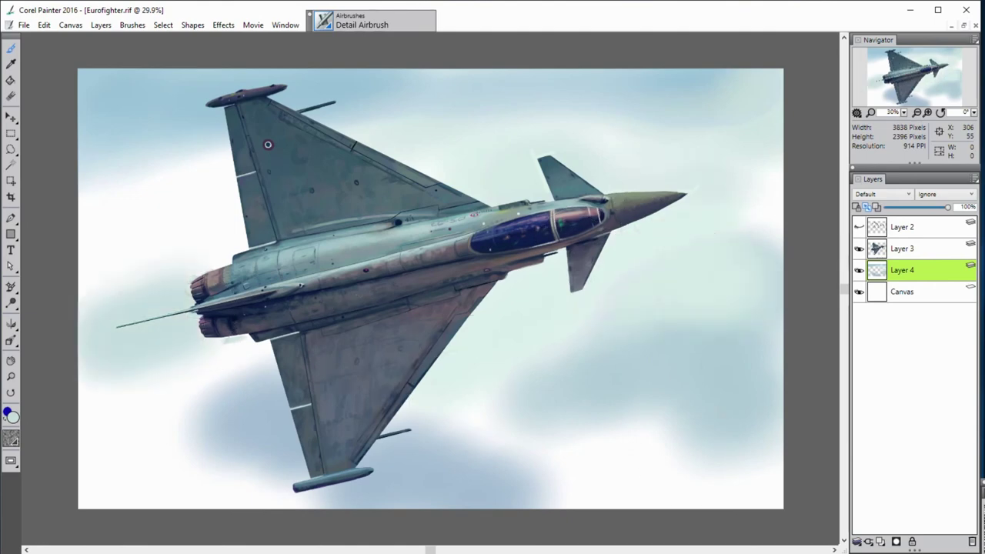
drag(209, 197, 66, 286)
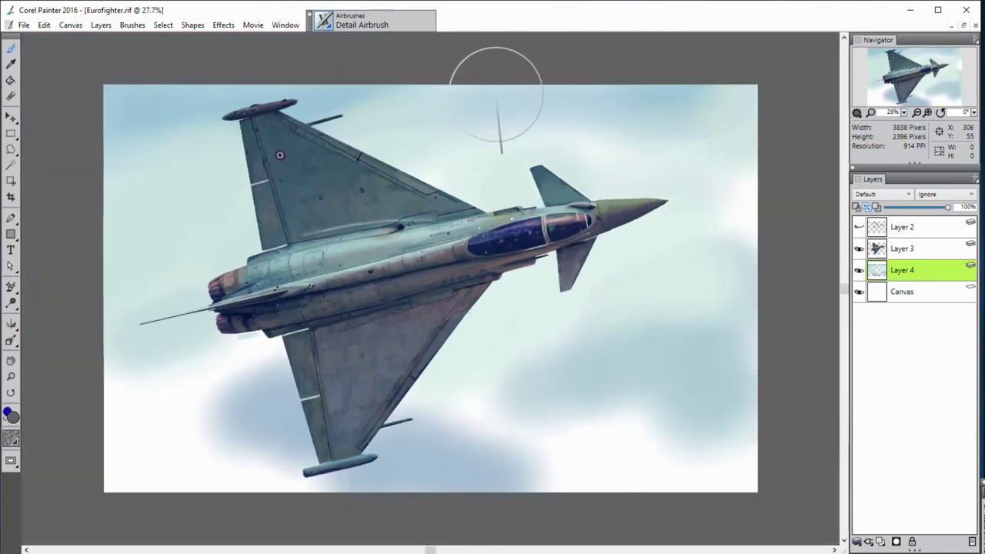
Add a faint light-blue stroke above the canopy and cover the lower-left white strip
alt+click(496, 94)
drag(462, 99, 506, 221)
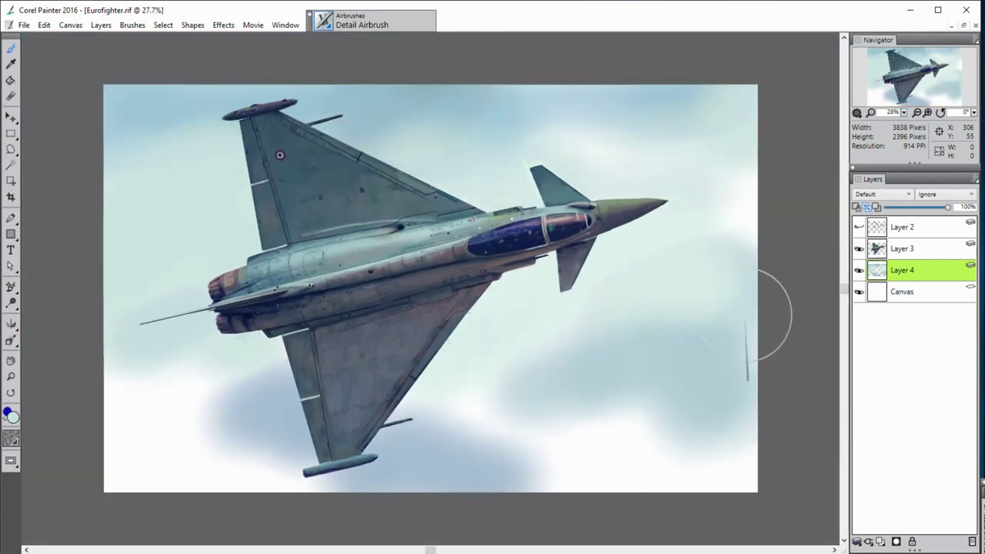
key(bracketleft)
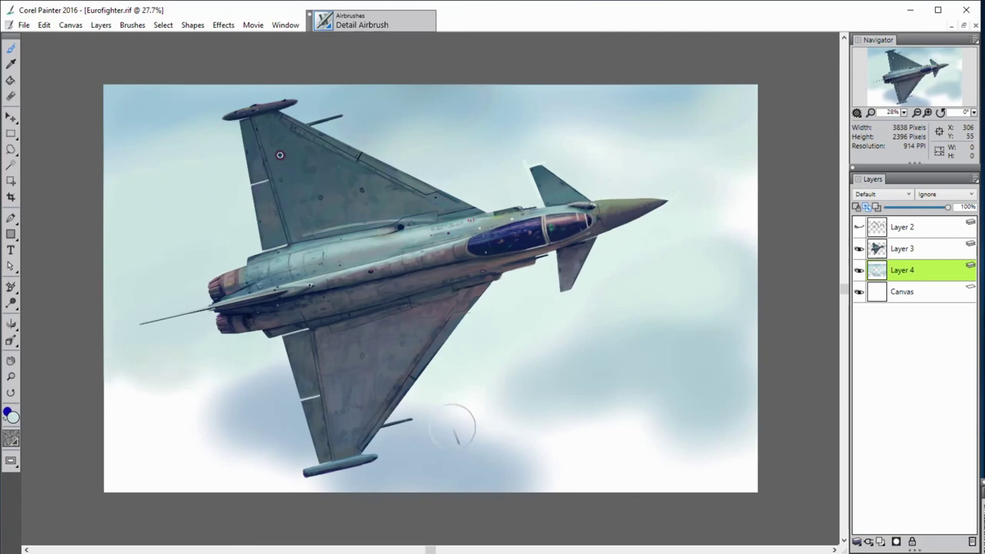
mouse_move(165, 362)
mouse_down()
mouse_move(159, 418)
mouse_move(192, 436)
mouse_up()
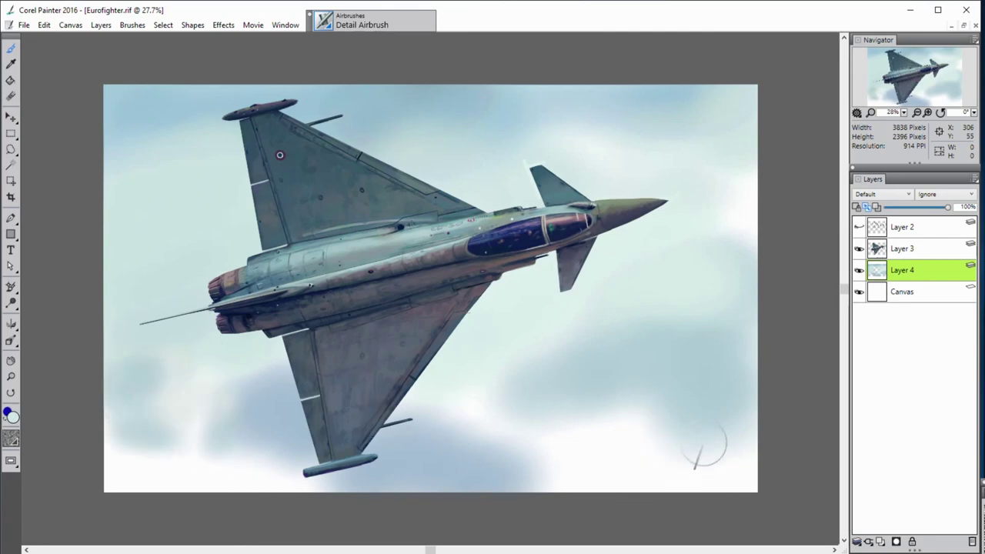
drag(100, 477, 385, 485)
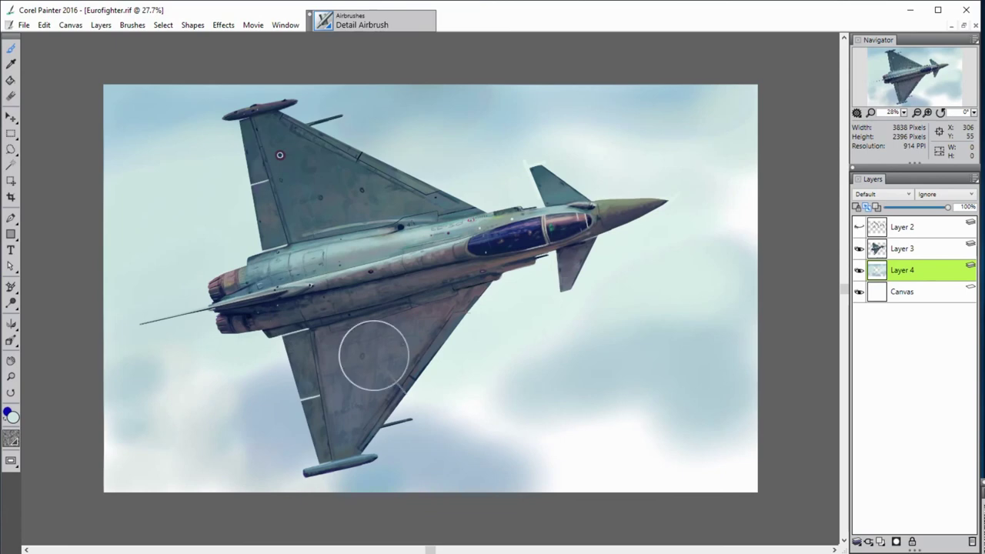
Using the book brushes cloud2 brush, dab white clouds into the lower-right sky and beside the nose
click(327, 25)
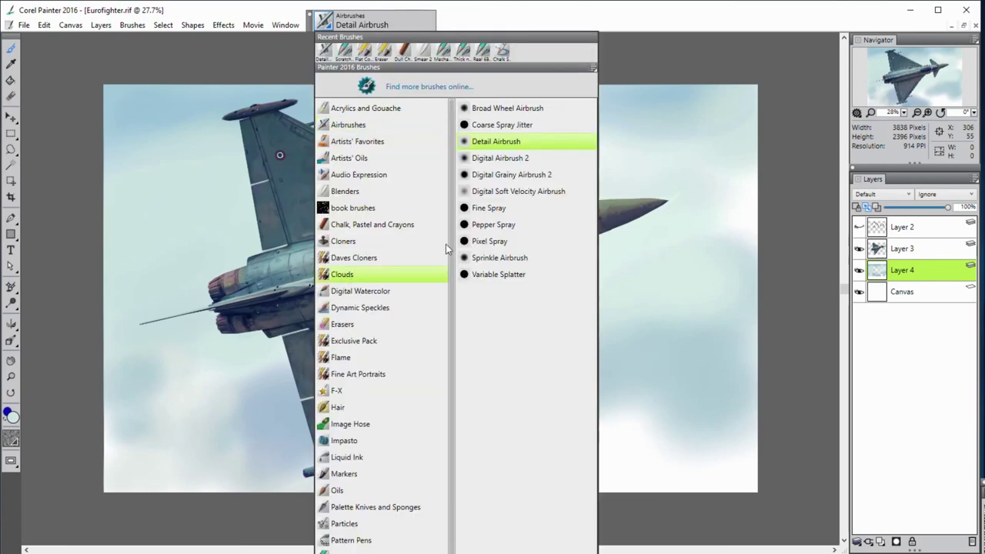
click(352, 262)
click(508, 231)
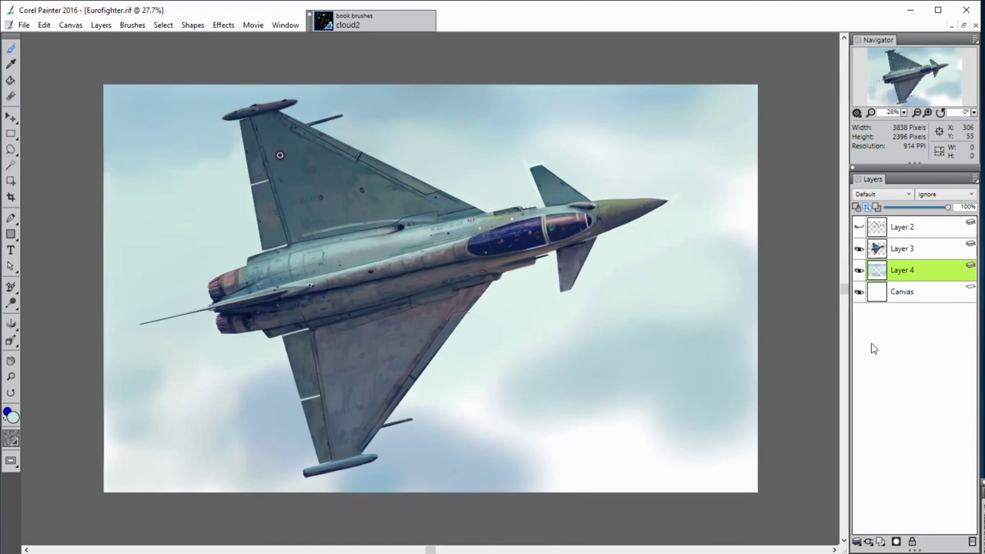
drag(196, 339, 197, 378)
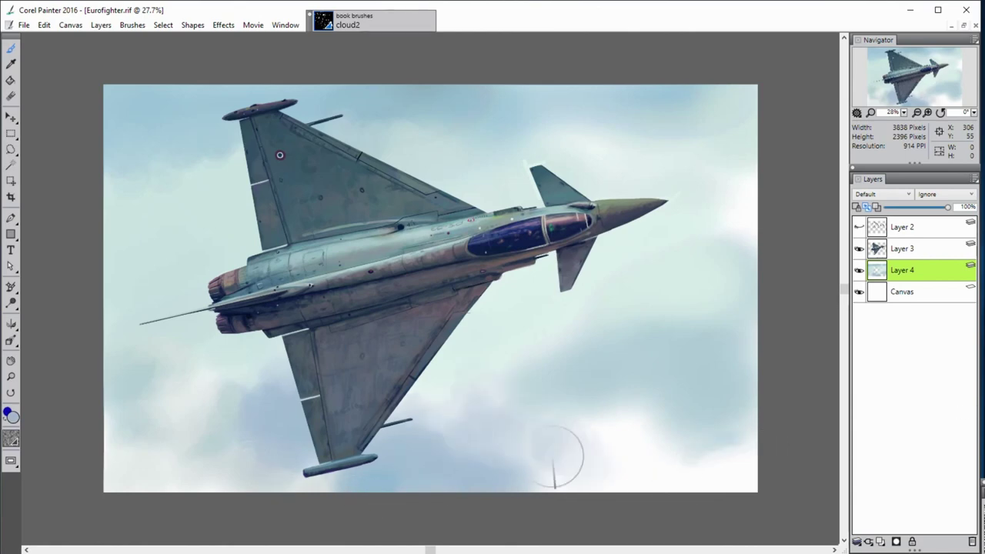
mouse_move(565, 457)
mouse_down()
mouse_move(562, 448)
mouse_move(632, 431)
mouse_up()
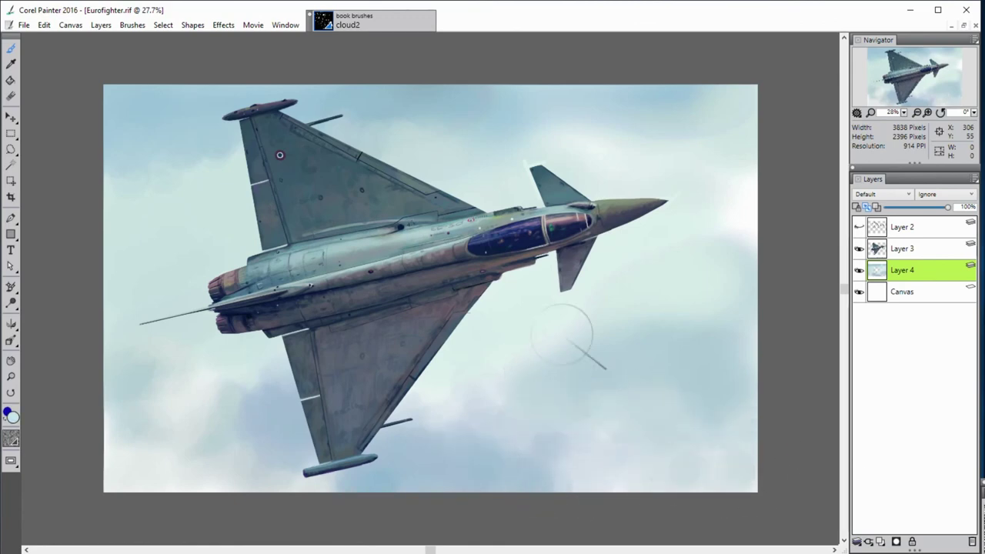
drag(667, 202, 680, 194)
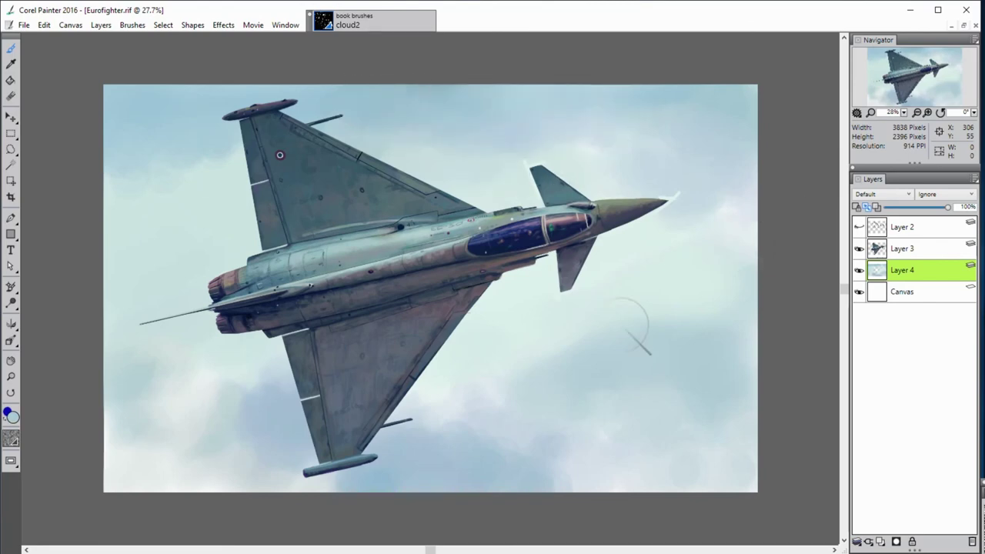
Add new Layer 5 and set up the Smear 2 blender at radius 8.1 on Layer 3
click(881, 542)
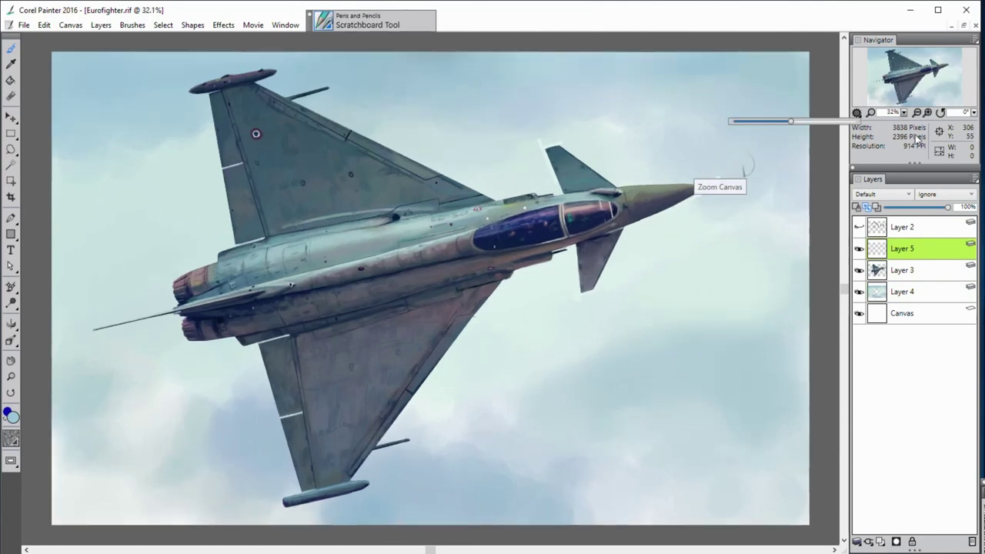
scroll(744, 165, up, 1)
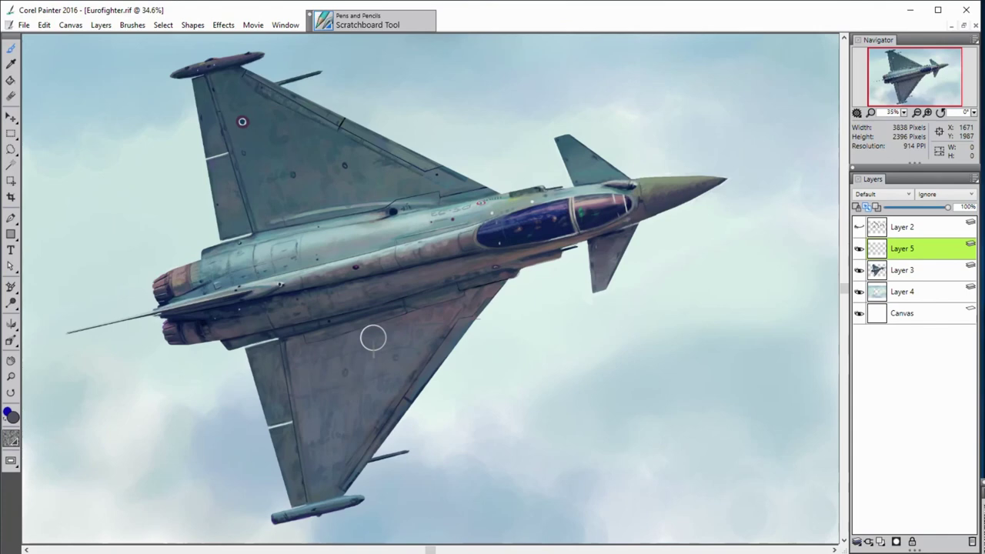
click(928, 294)
key(/)
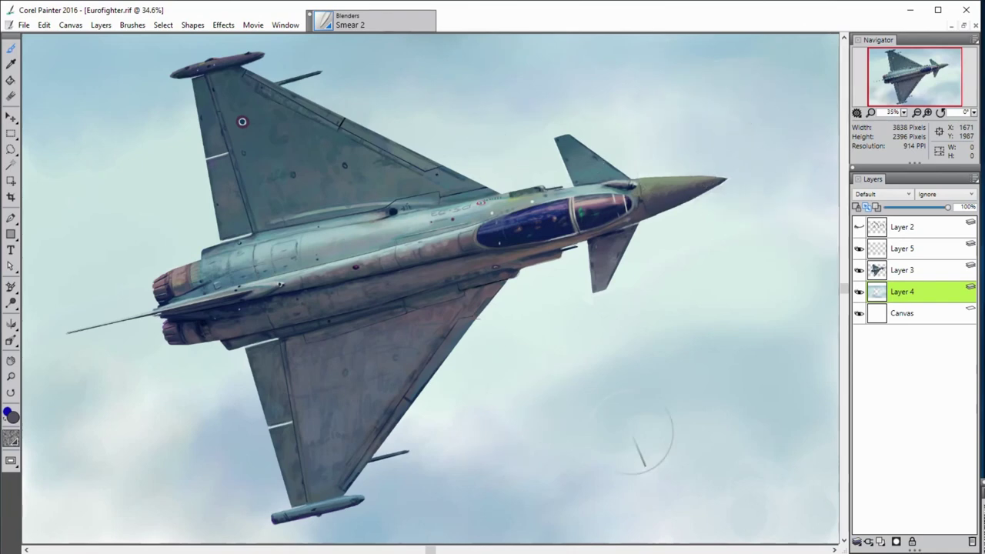
key(alt+bracketright)
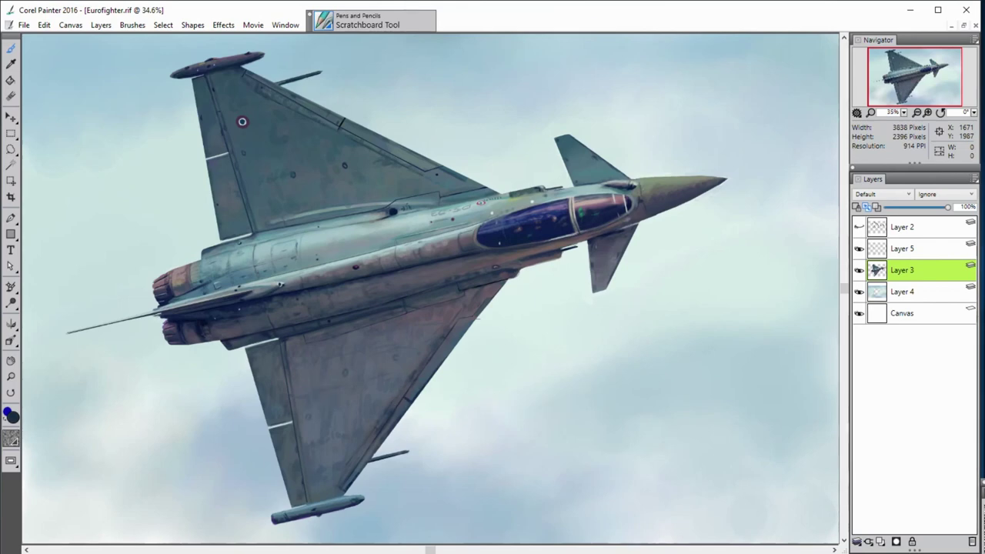
drag(306, 370, 318, 371)
Collapse Layers 2, 3 and 5 into one aircraft layer and add a new Layer 6
click(902, 227)
key(Delete)
shift+click(903, 249)
key(ctrl+e)
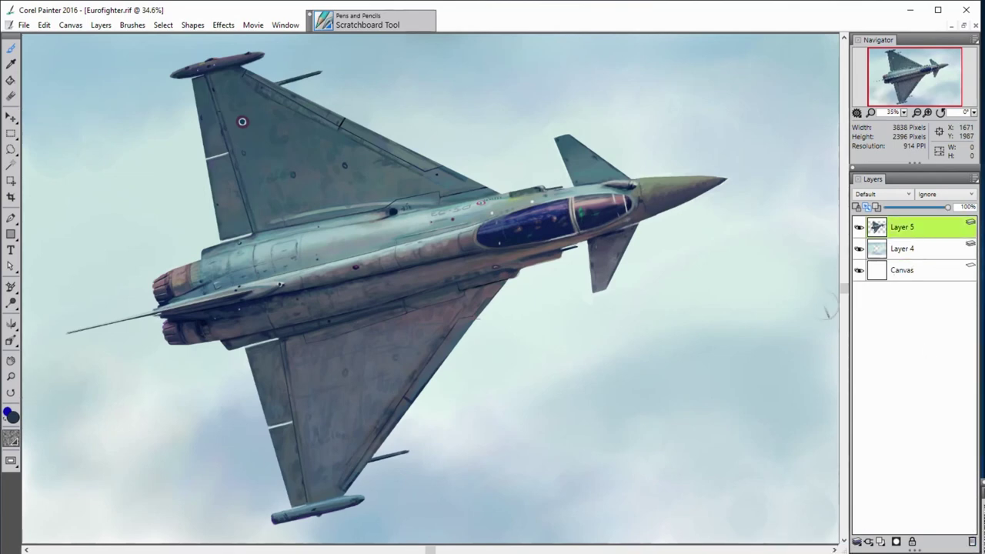
key(ctrl+shift+n)
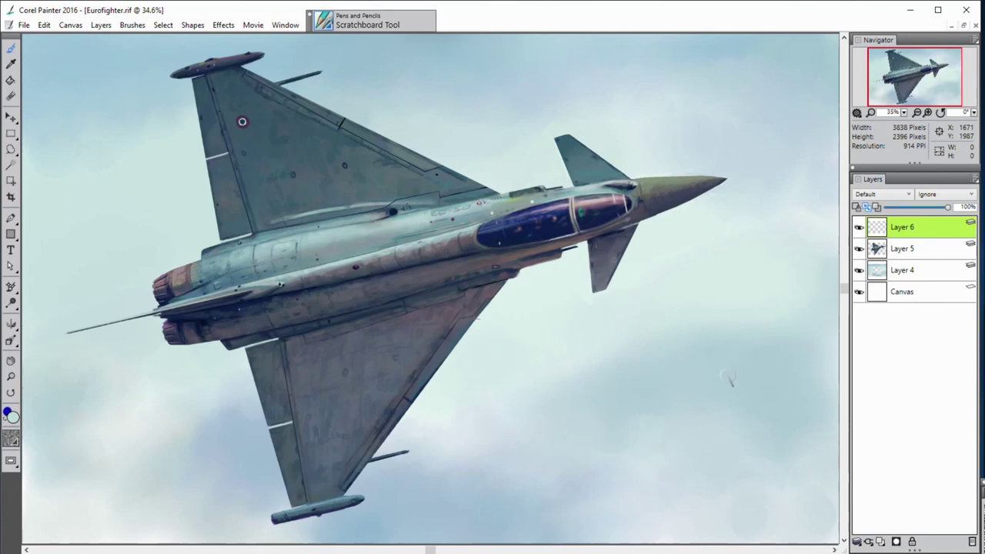
Sample dark teal, light sky, dark navy and grey-blue colours from the painting
alt+click(320, 511)
alt+click(697, 293)
alt+click(516, 195)
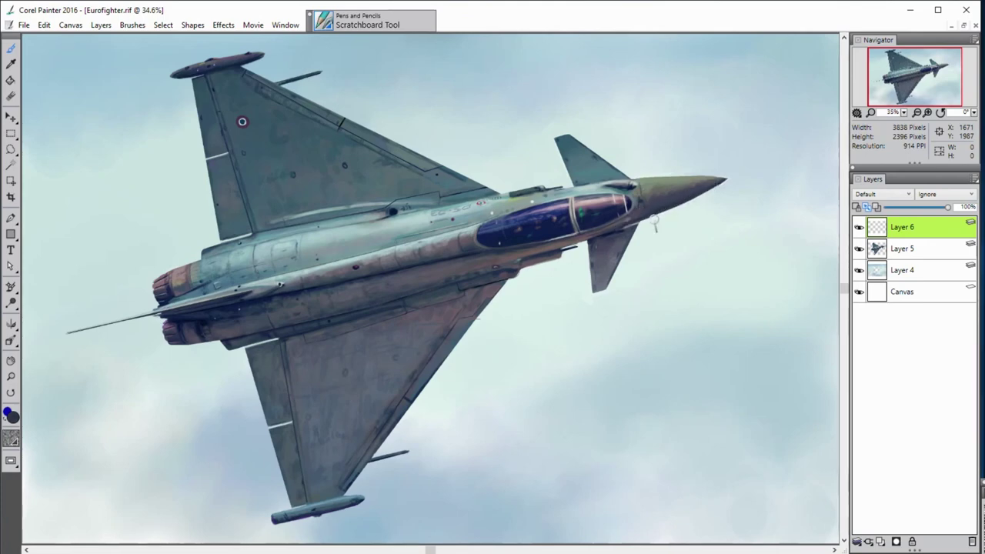
alt+click(697, 324)
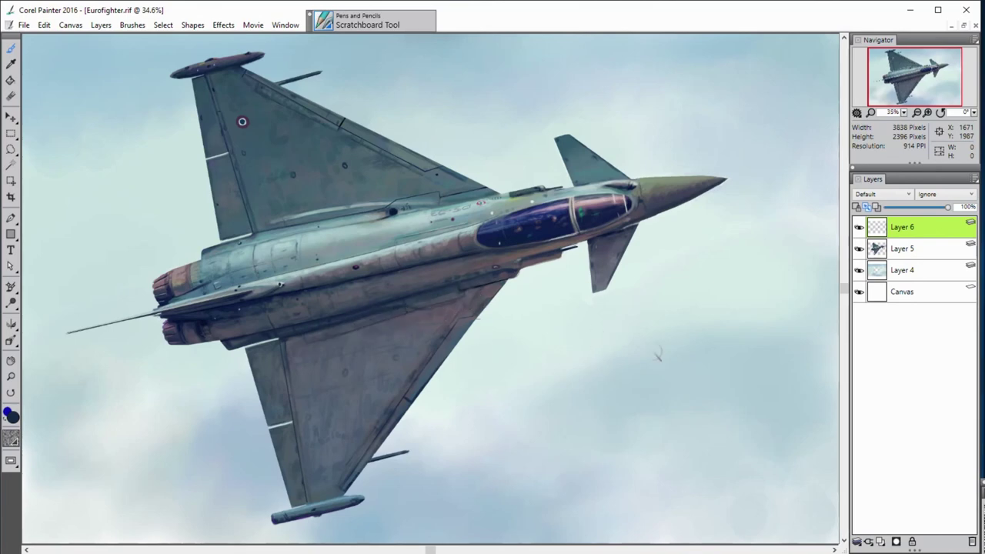
Collapse Layers 5 and 6 into a single Layer 6, then switch to the Smear 2 blender
shift+click(887, 247)
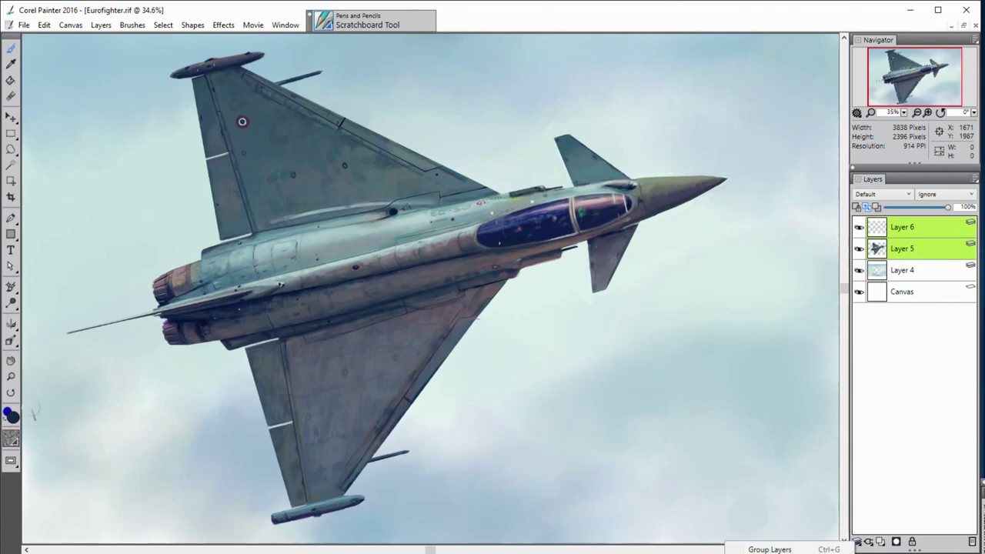
key(ctrl+e)
key(b)
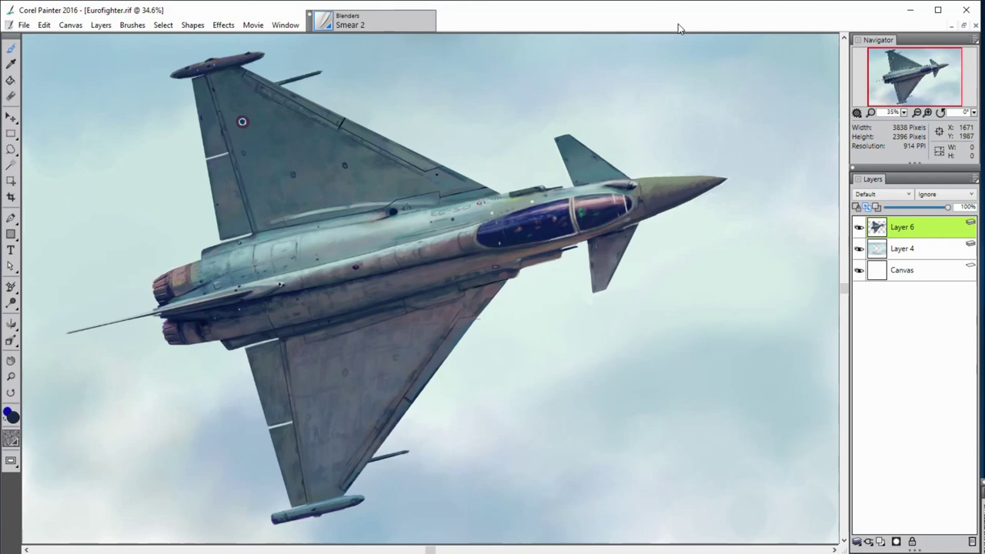
Write signature initials, extra letters and a rising underline stroke in the lower-right sky with the Scratchboard pen
key(b)
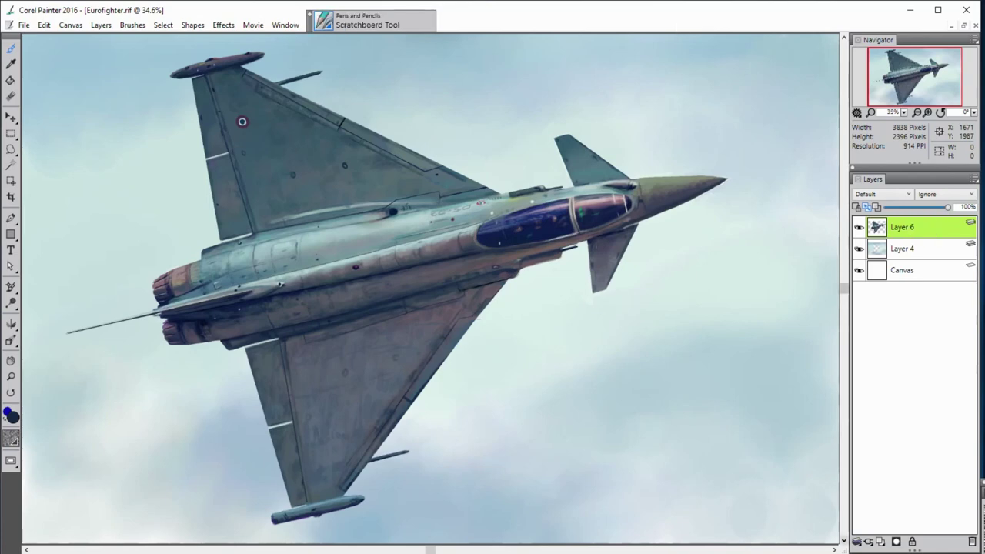
mouse_move(670, 471)
mouse_down()
mouse_move(631, 502)
mouse_move(668, 486)
mouse_up()
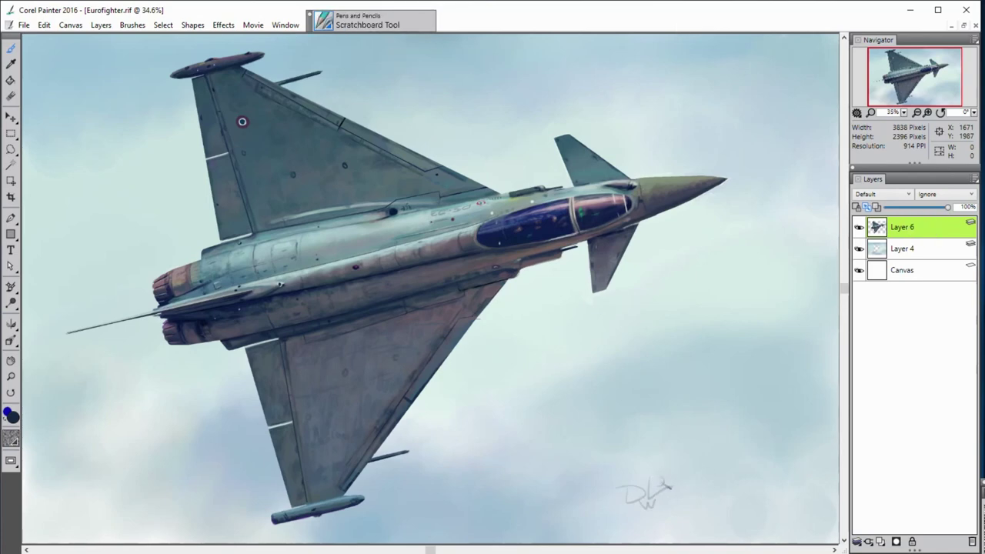
drag(709, 455, 713, 472)
drag(670, 466, 732, 445)
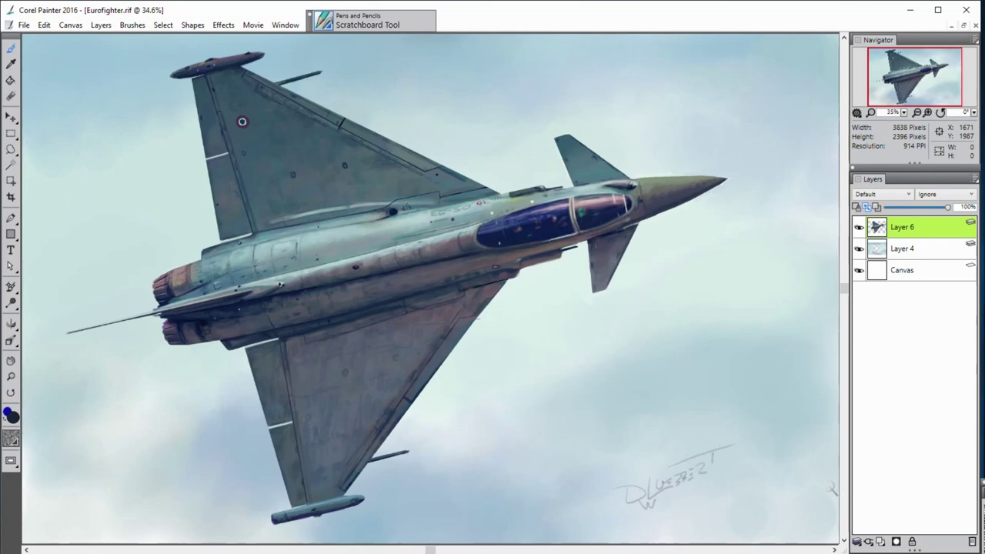